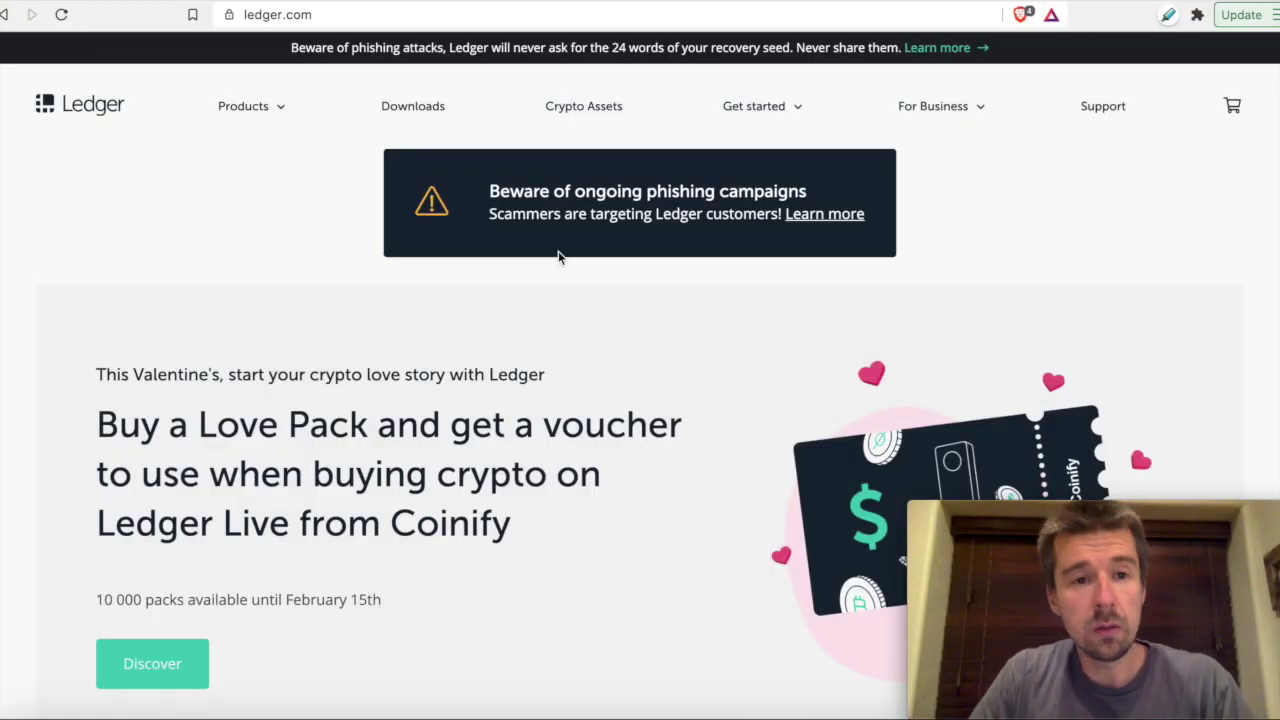
{"action": "left_click", "coordinate": [330, 15]}
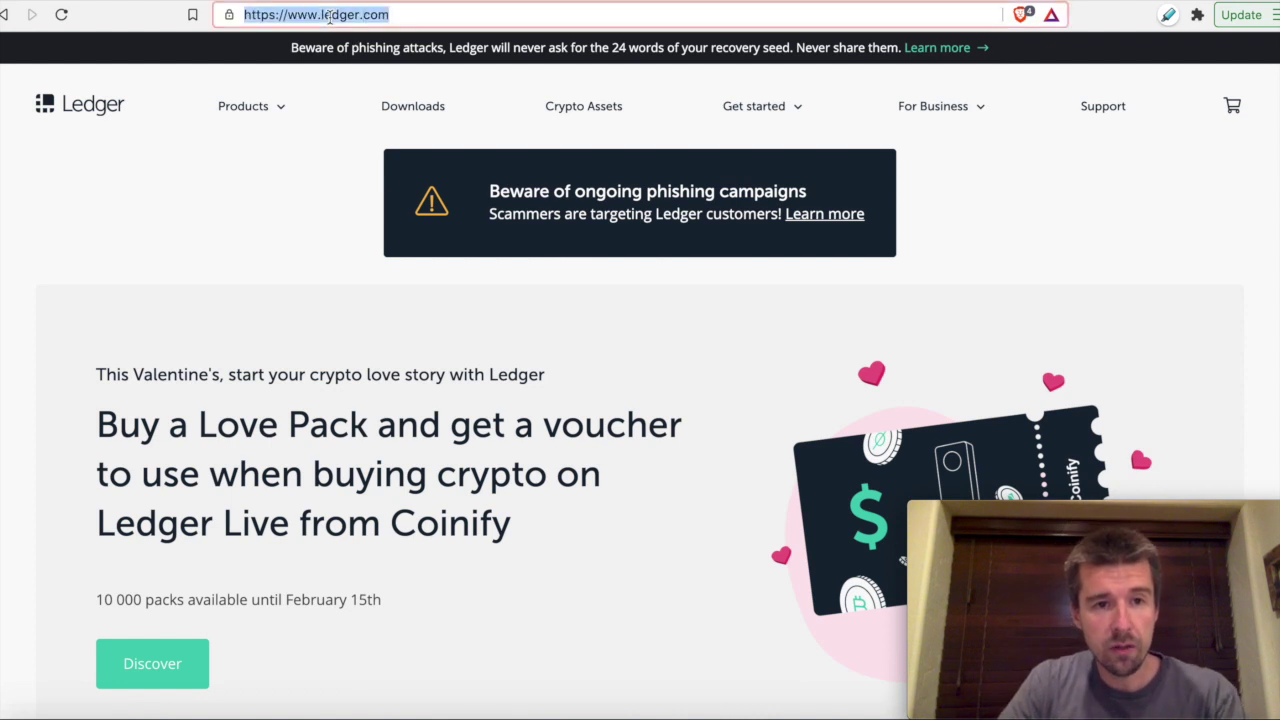
{"action": "left_click", "coordinate": [410, 15]}
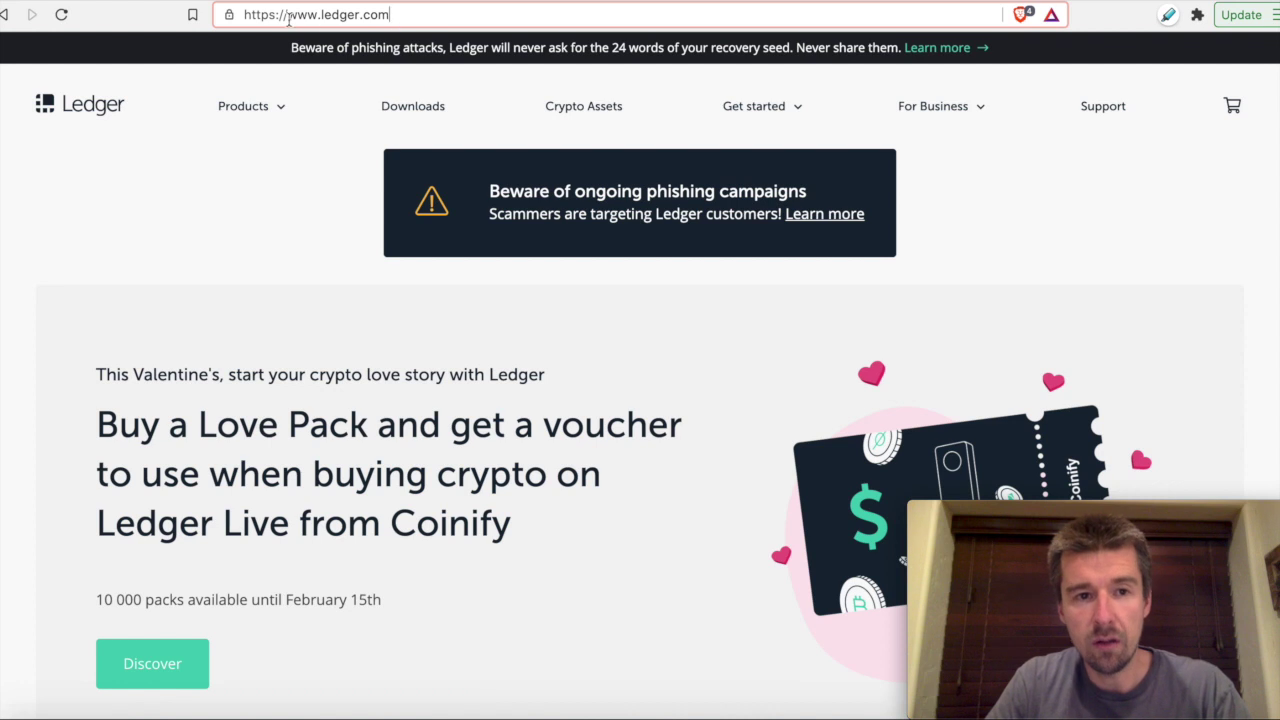
{"action": "left_click_drag", "start_coordinate": [288, 16], "coordinate": [440, 16]}
{"action": "left_click", "coordinate": [423, 14]}
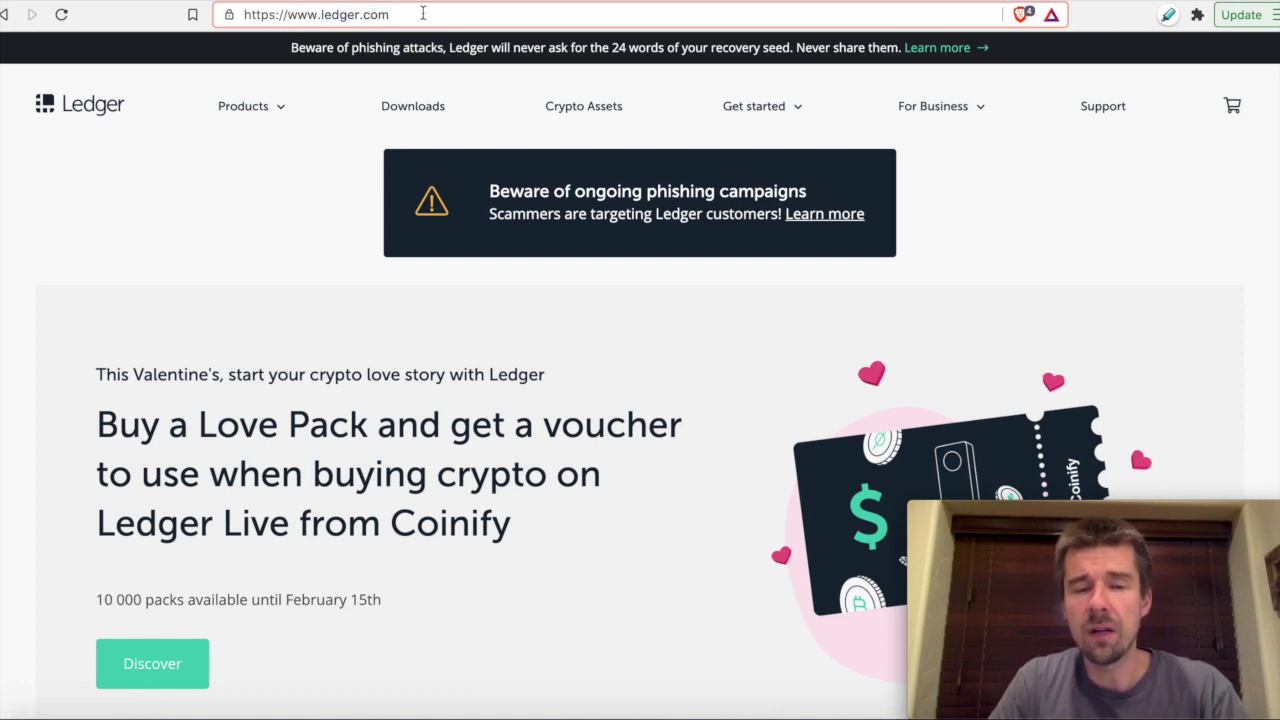
{"action": "left_click_drag", "start_coordinate": [288, 16], "coordinate": [406, 16]}
{"action": "left_click", "coordinate": [406, 15]}
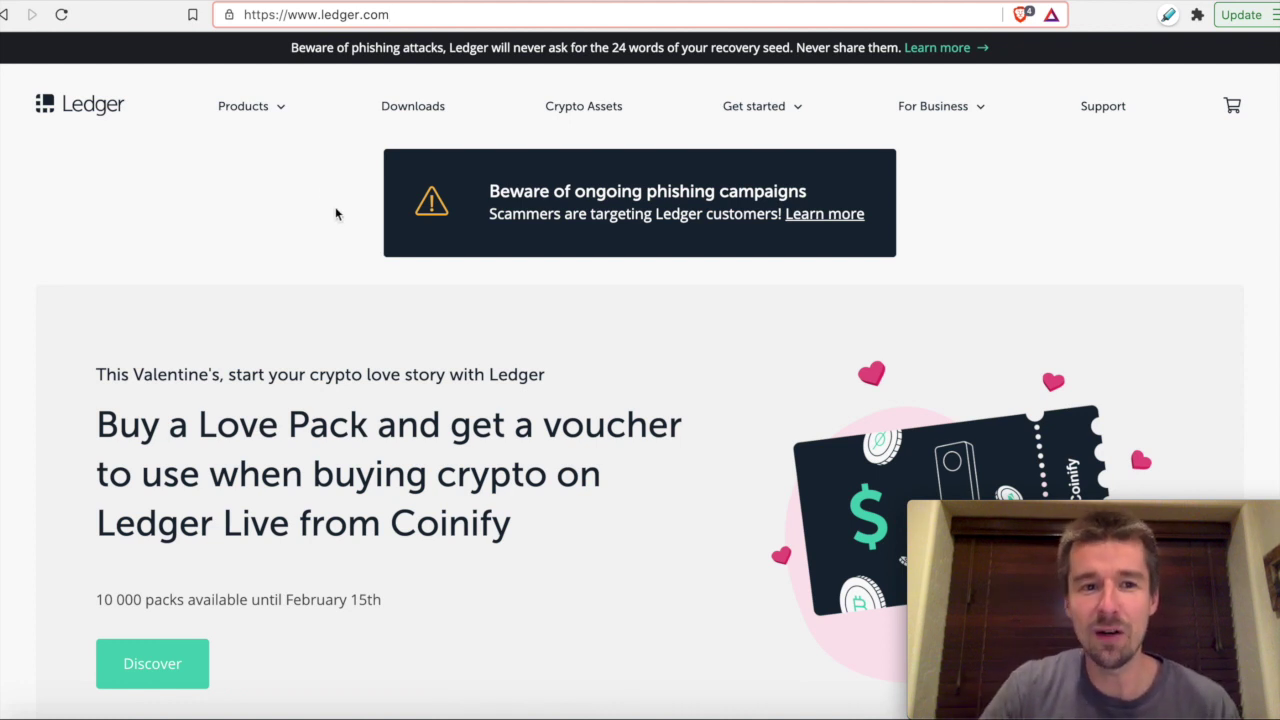
Open the Compare our devices page and scroll through the comparison
{"action": "left_click", "coordinate": [280, 108]}
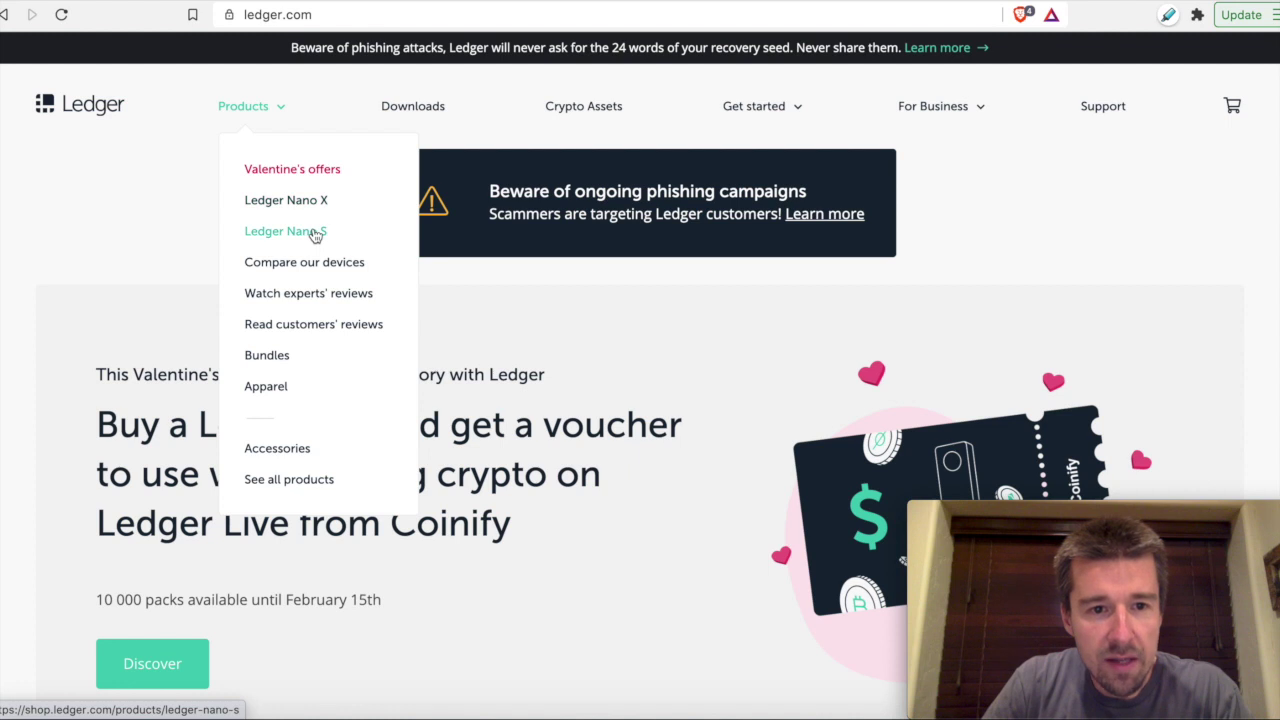
{"action": "left_click", "coordinate": [315, 268]}
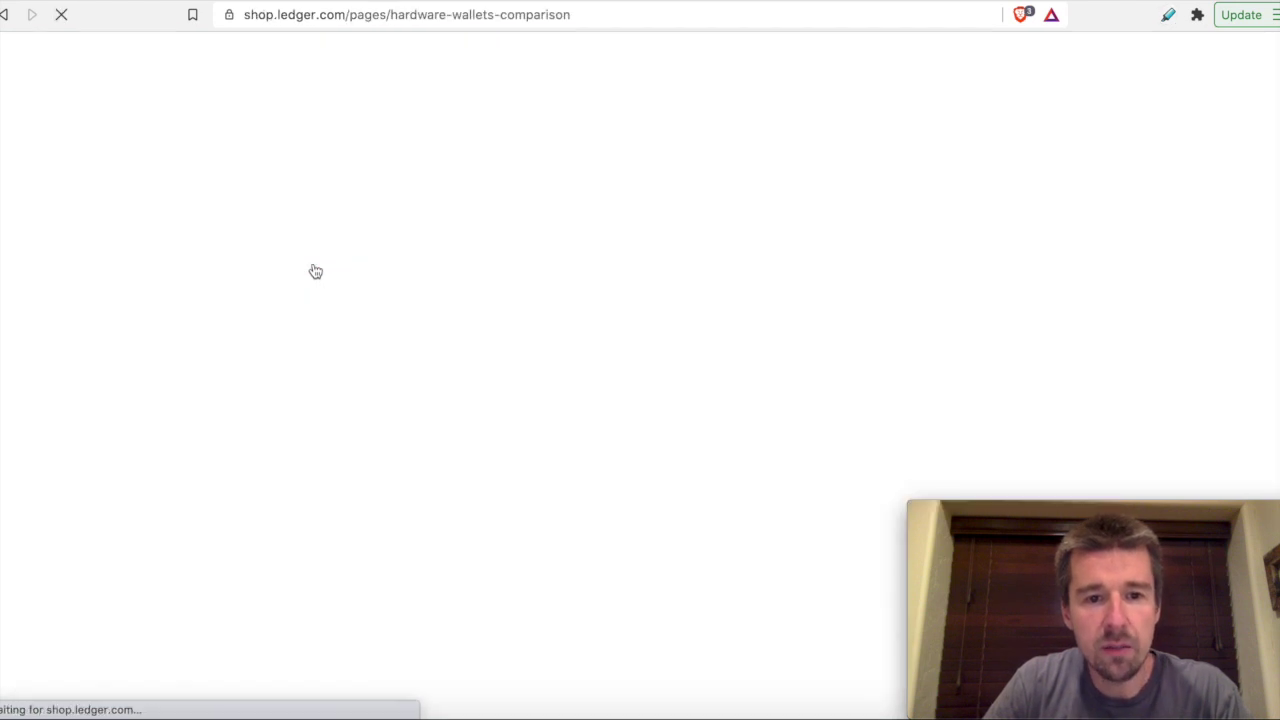
{"action": "scroll", "coordinate": [251, 417], "scroll_direction": "down", "scroll_amount": 3}
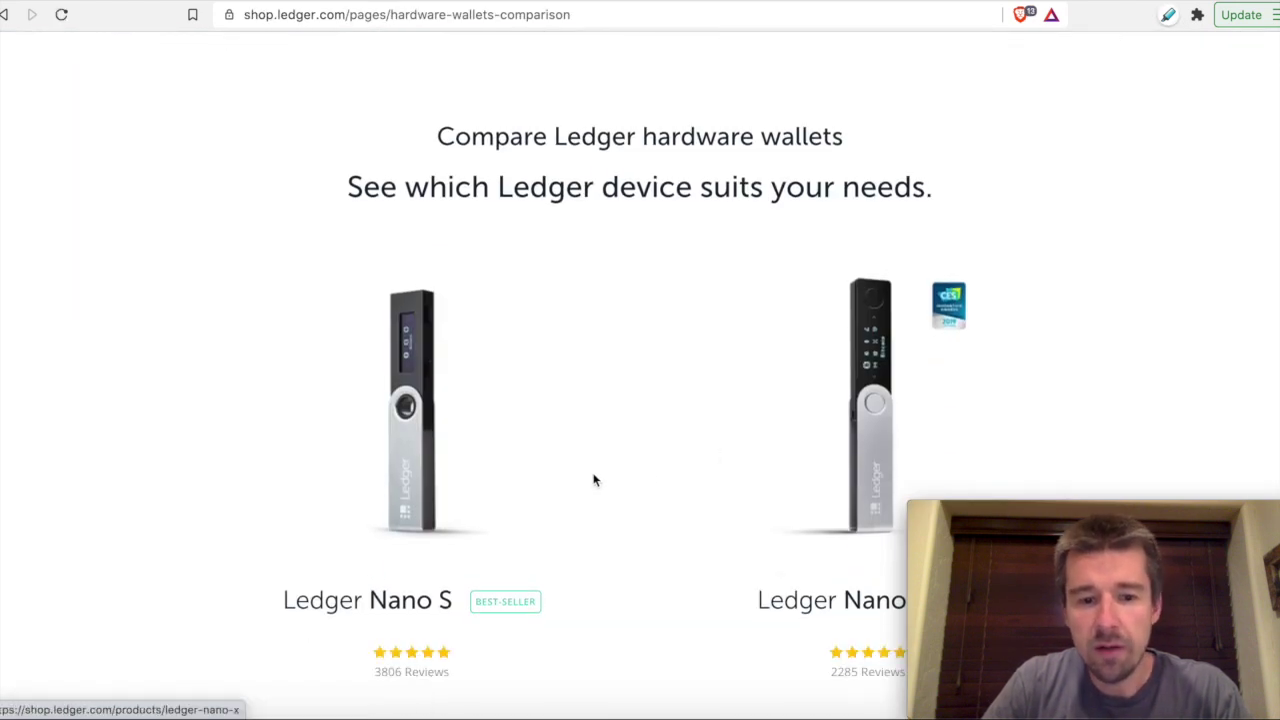
{"action": "scroll", "coordinate": [594, 481], "scroll_direction": "down", "scroll_amount": 2}
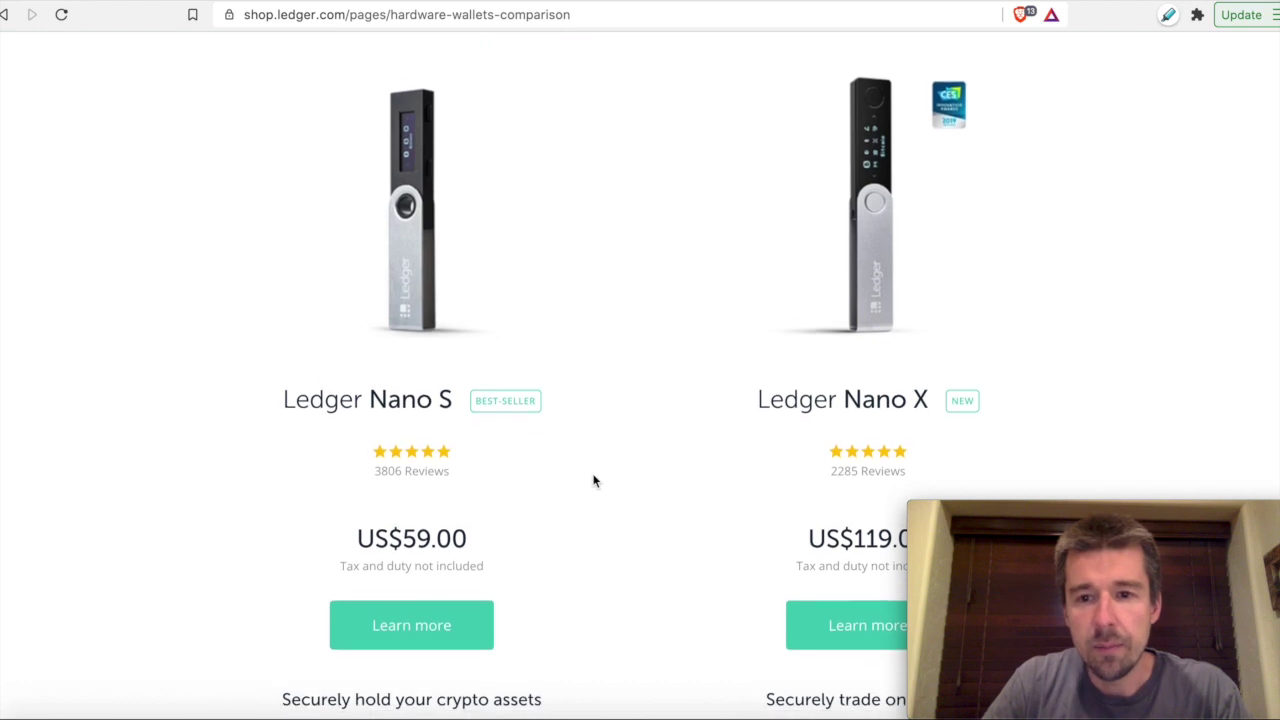
{"action": "scroll", "coordinate": [594, 481], "scroll_direction": "down", "scroll_amount": 1}
{"action": "scroll", "coordinate": [803, 250], "scroll_direction": "up", "scroll_amount": 1}
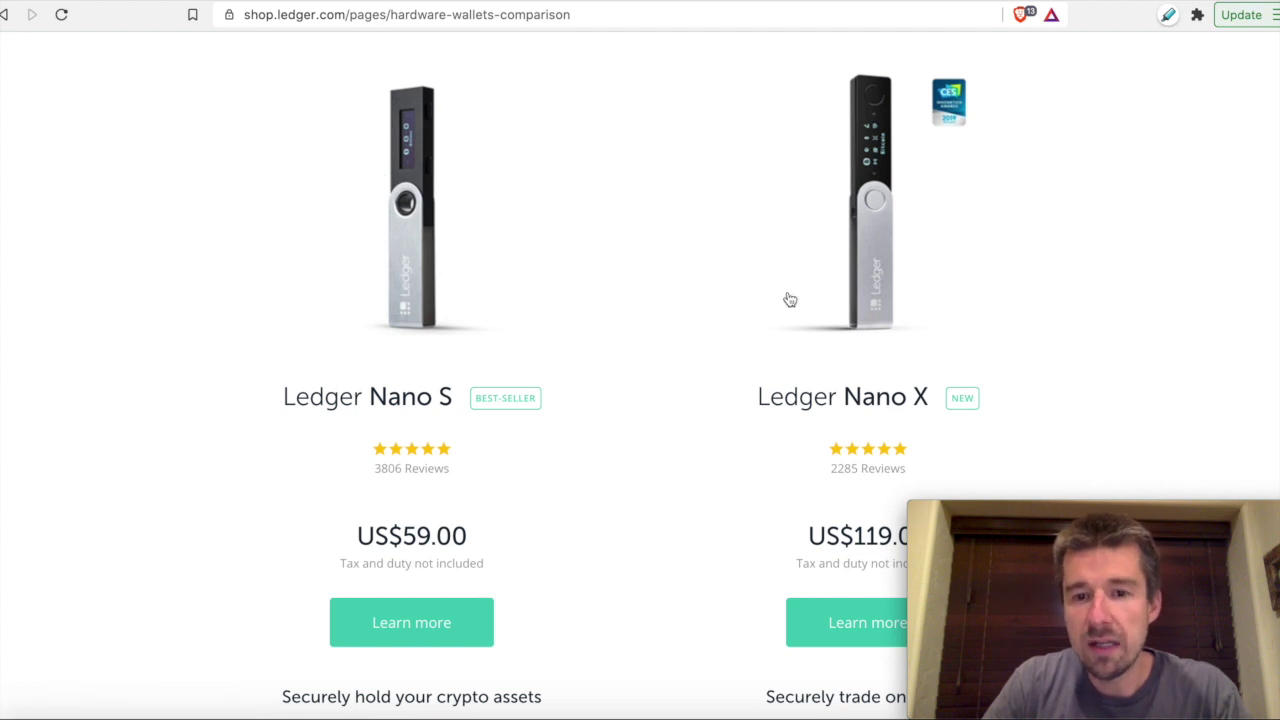
{"action": "scroll", "coordinate": [766, 382], "scroll_direction": "down", "scroll_amount": 3}
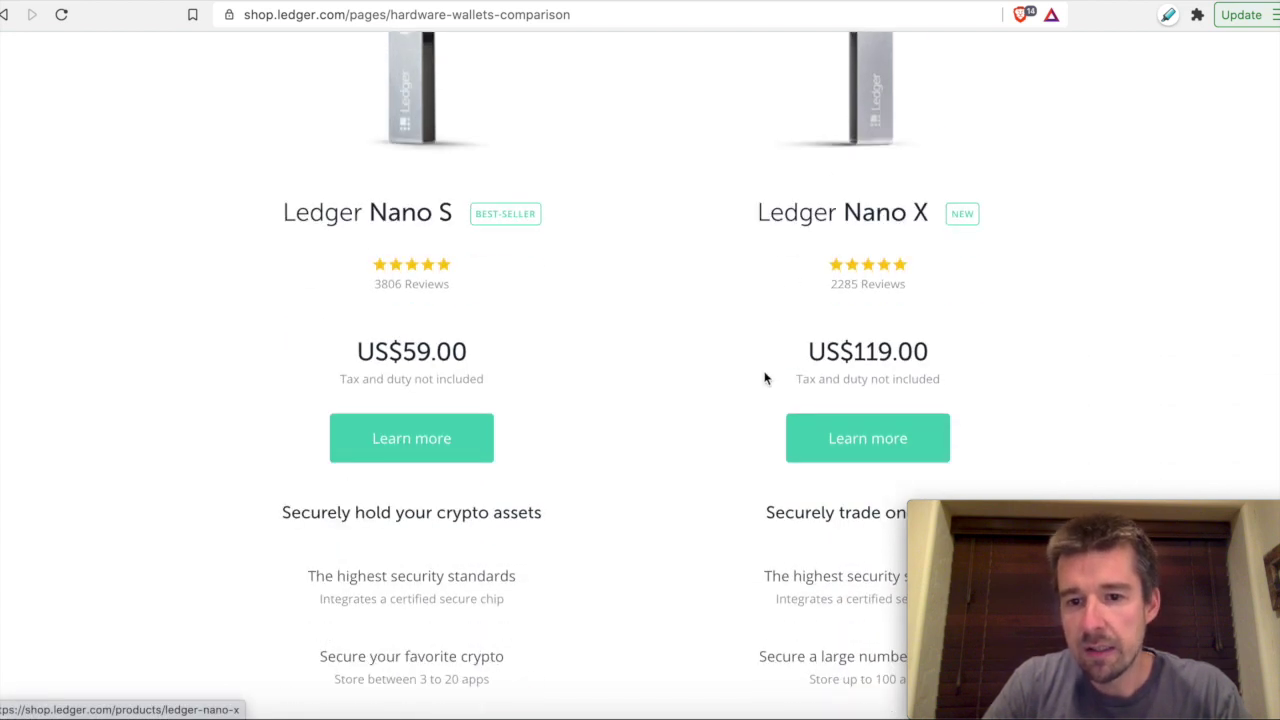
{"action": "scroll", "coordinate": [766, 378], "scroll_direction": "up", "scroll_amount": 8}
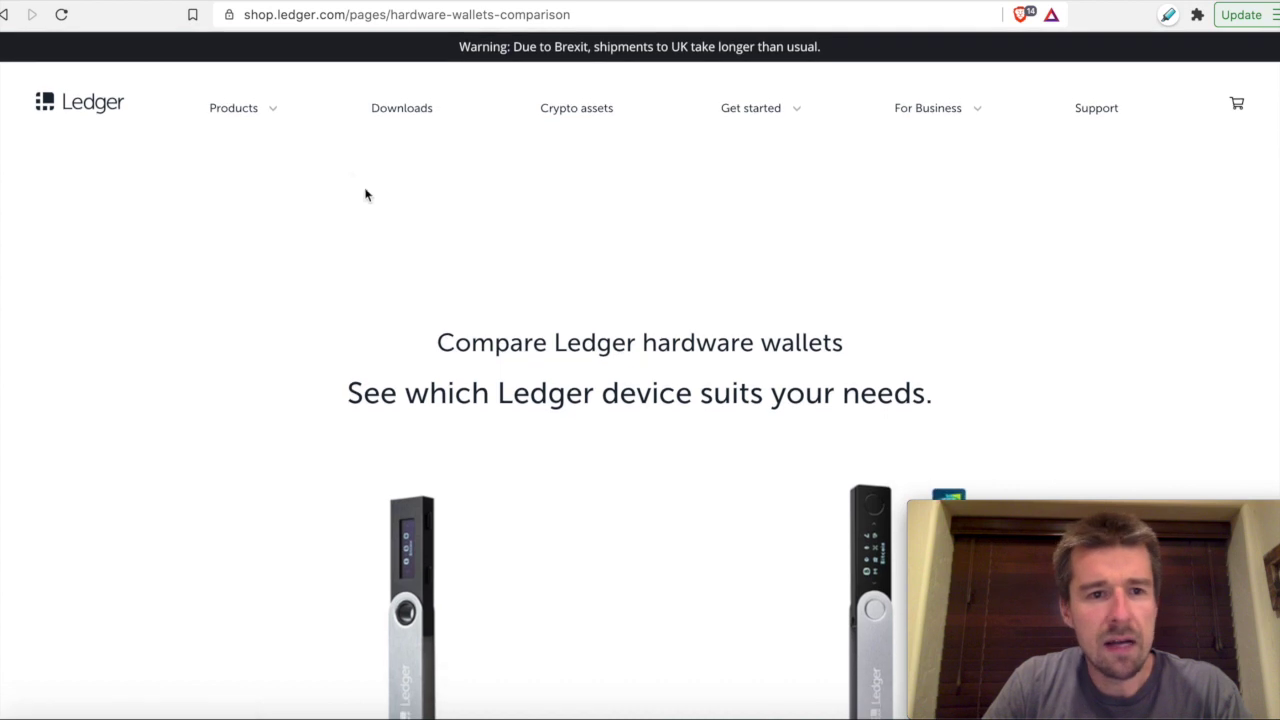
Look over the Valentine's offers page, then open the Ledger Nano X product page
{"action": "mouse_move", "coordinate": [275, 114]}
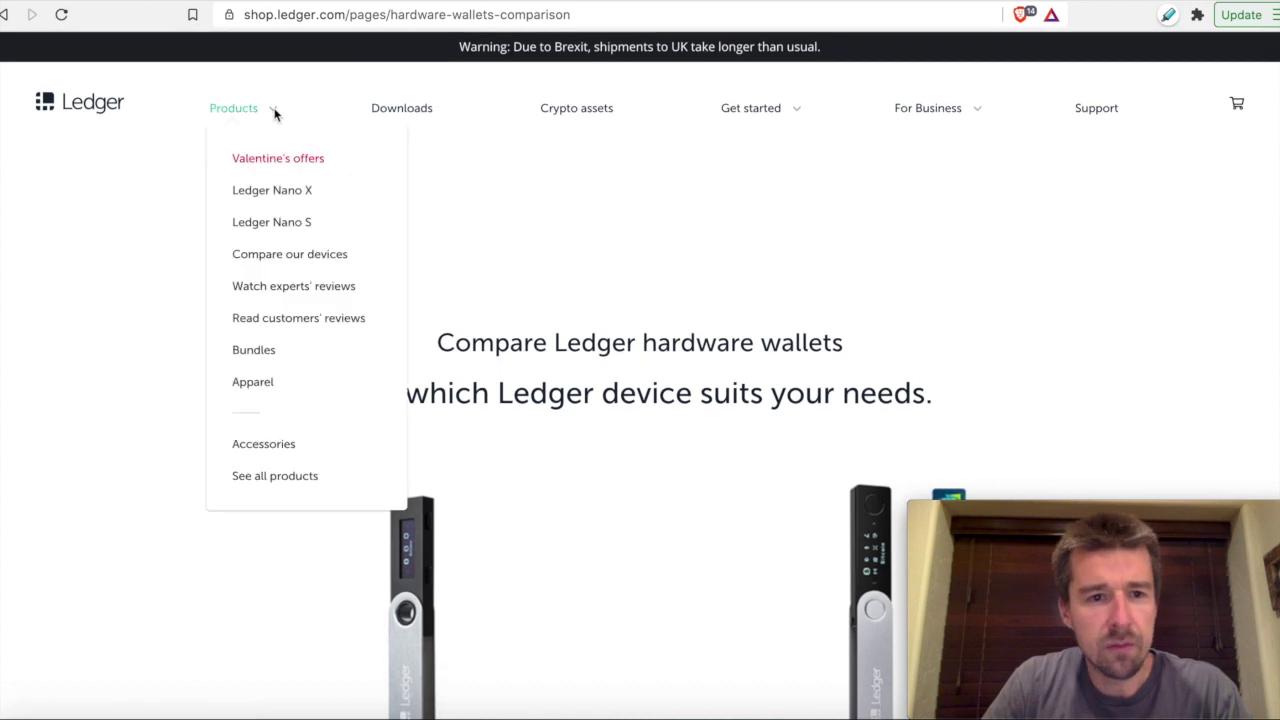
{"action": "left_click", "coordinate": [278, 161]}
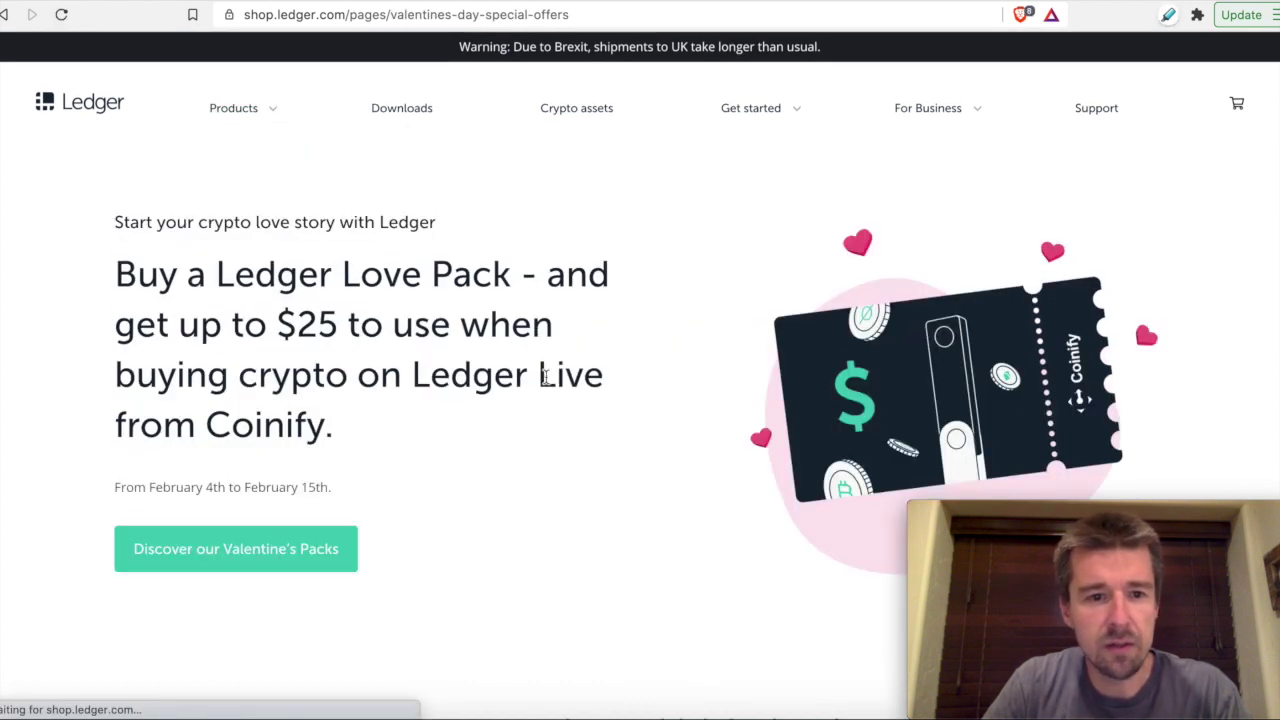
{"action": "scroll", "coordinate": [545, 380], "scroll_direction": "down", "scroll_amount": 1}
{"action": "scroll", "coordinate": [559, 391], "scroll_direction": "up", "scroll_amount": 1}
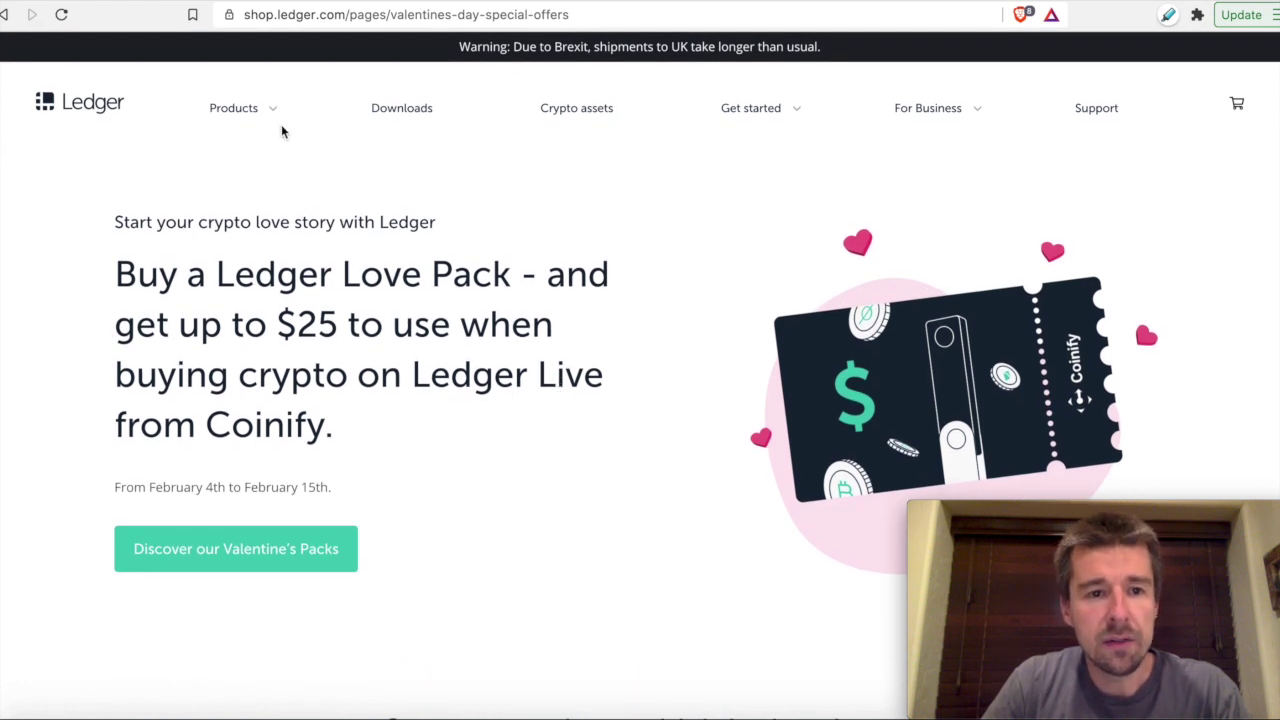
{"action": "mouse_move", "coordinate": [270, 113]}
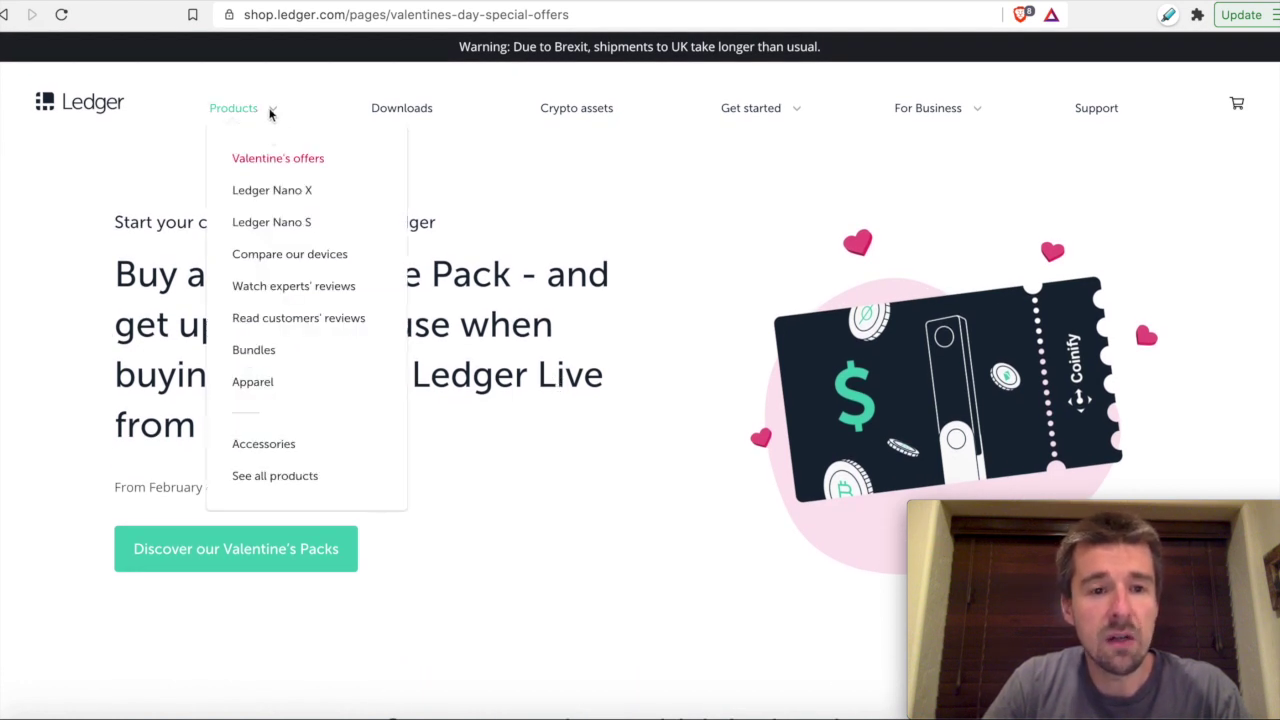
{"action": "left_click", "coordinate": [293, 195]}
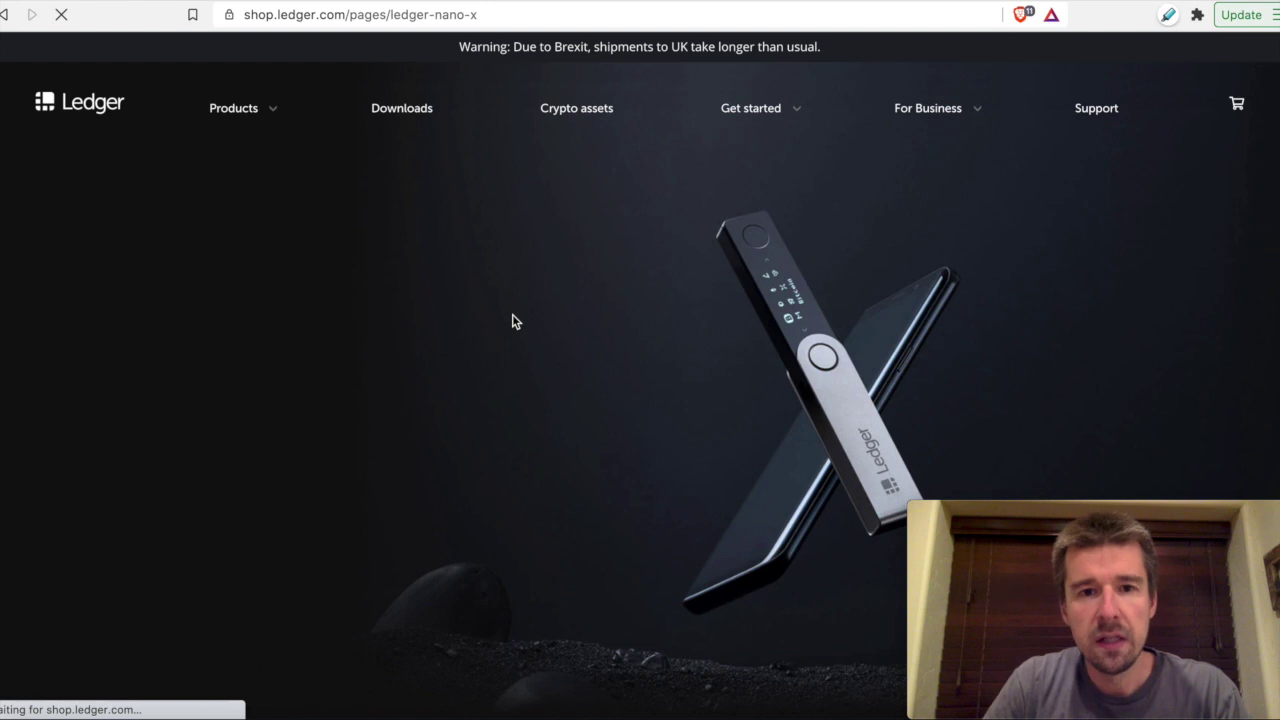
{"action": "scroll", "coordinate": [557, 343], "scroll_direction": "down", "scroll_amount": 10}
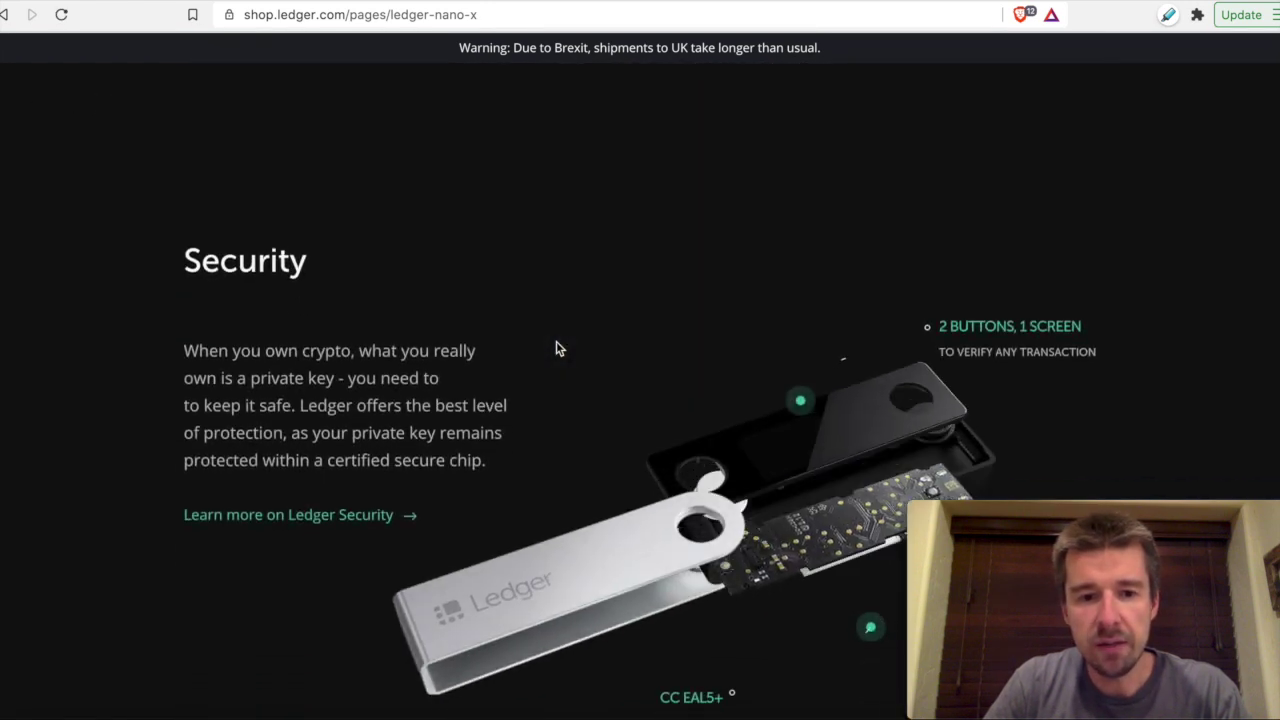
{"action": "scroll", "coordinate": [558, 348], "scroll_direction": "down", "scroll_amount": 5}
{"action": "scroll", "coordinate": [557, 348], "scroll_direction": "up", "scroll_amount": 3}
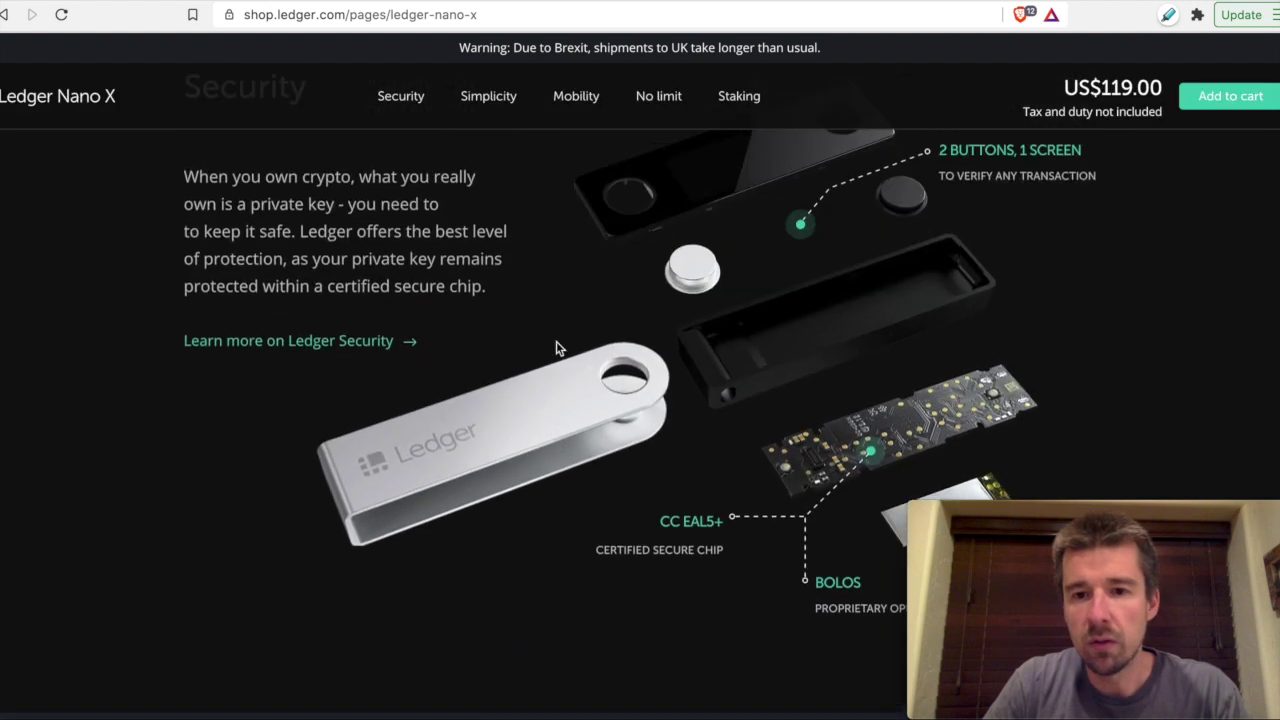
{"action": "scroll", "coordinate": [557, 348], "scroll_direction": "down", "scroll_amount": 2}
{"action": "scroll", "coordinate": [557, 348], "scroll_direction": "up", "scroll_amount": 1}
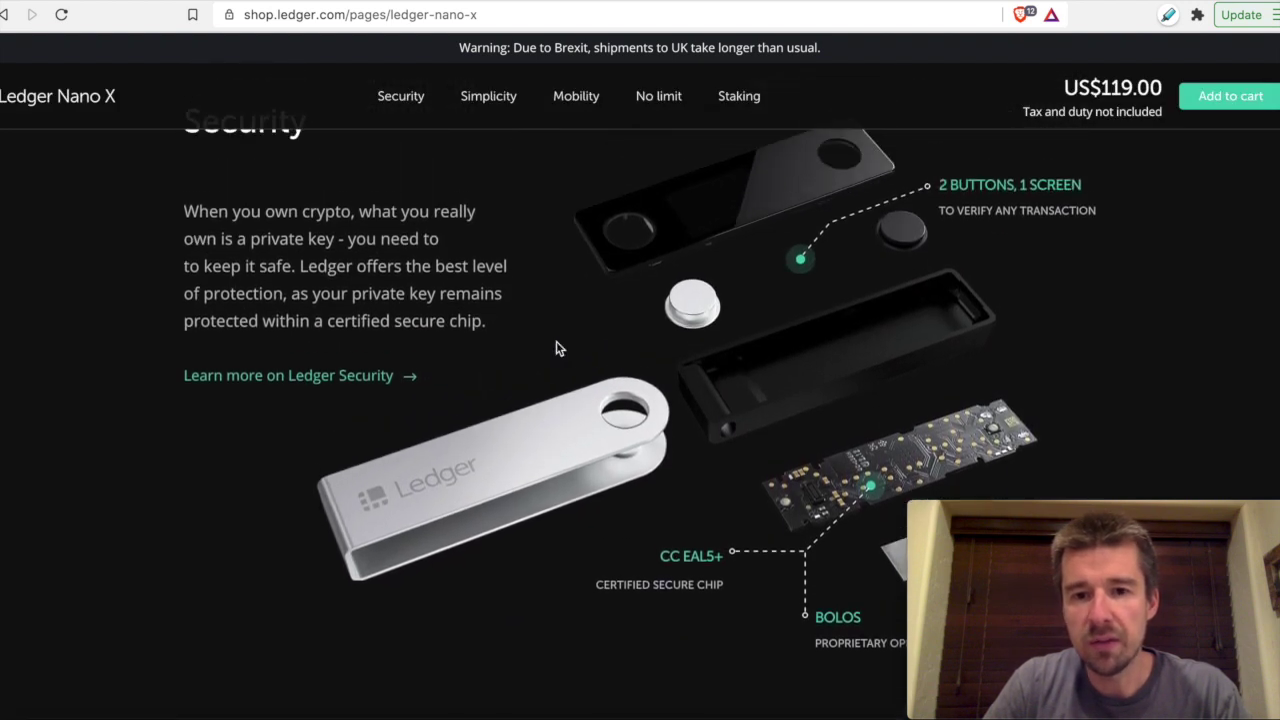
{"action": "scroll", "coordinate": [820, 277], "scroll_direction": "down", "scroll_amount": 8}
{"action": "scroll", "coordinate": [820, 277], "scroll_direction": "up", "scroll_amount": 10}
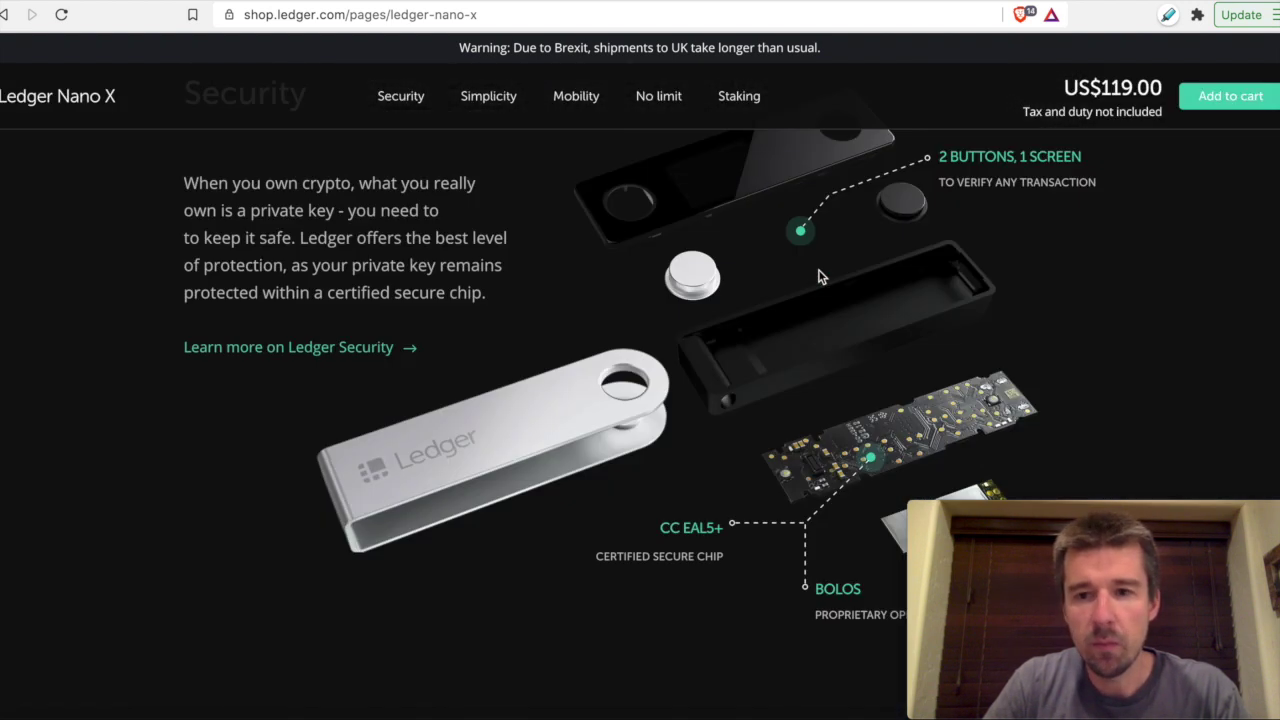
{"action": "scroll", "coordinate": [1046, 270], "scroll_direction": "up", "scroll_amount": 2}
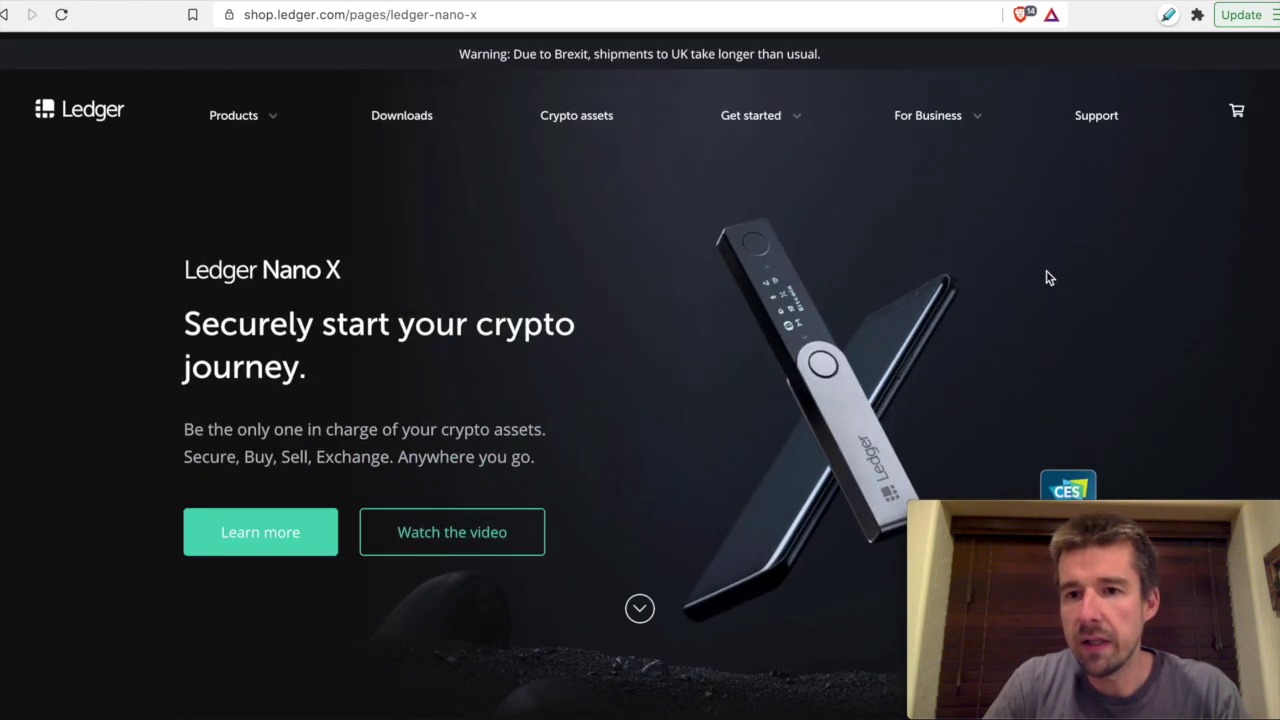
{"action": "scroll", "coordinate": [690, 200], "scroll_direction": "up", "scroll_amount": 1}
{"action": "scroll", "coordinate": [641, 271], "scroll_direction": "down", "scroll_amount": 10}
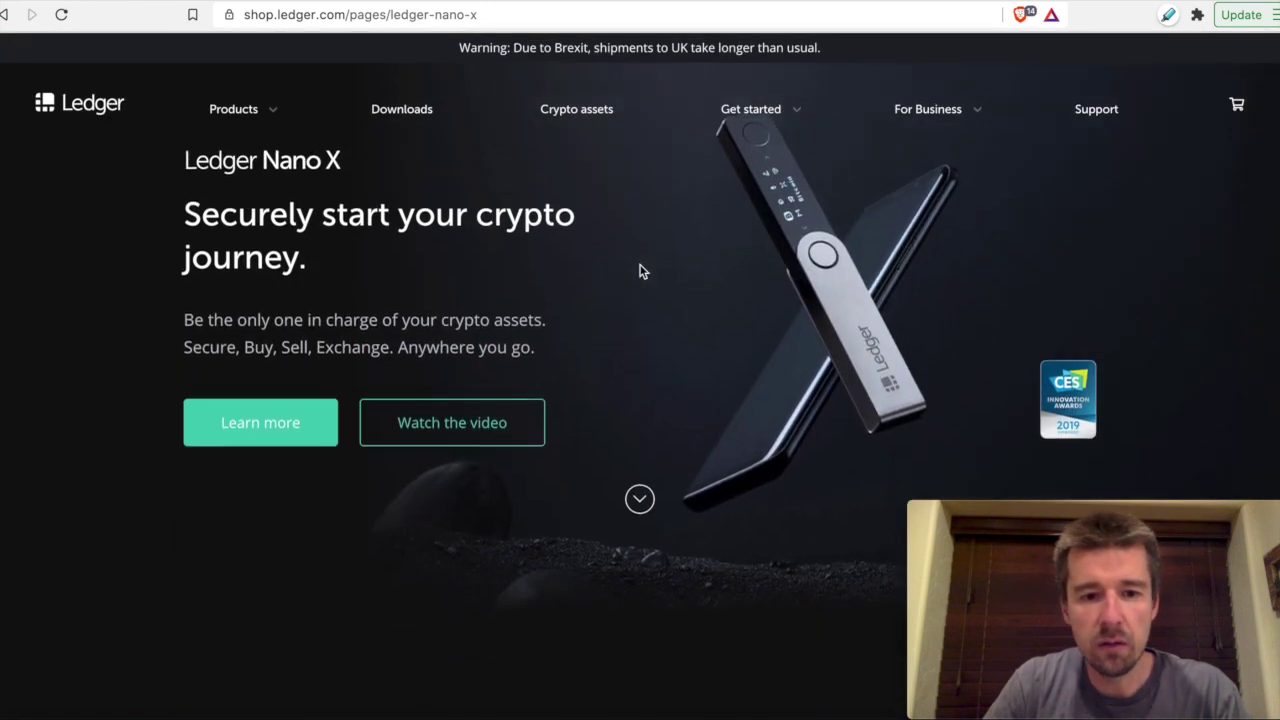
{"action": "scroll", "coordinate": [895, 505], "scroll_direction": "down", "scroll_amount": 5}
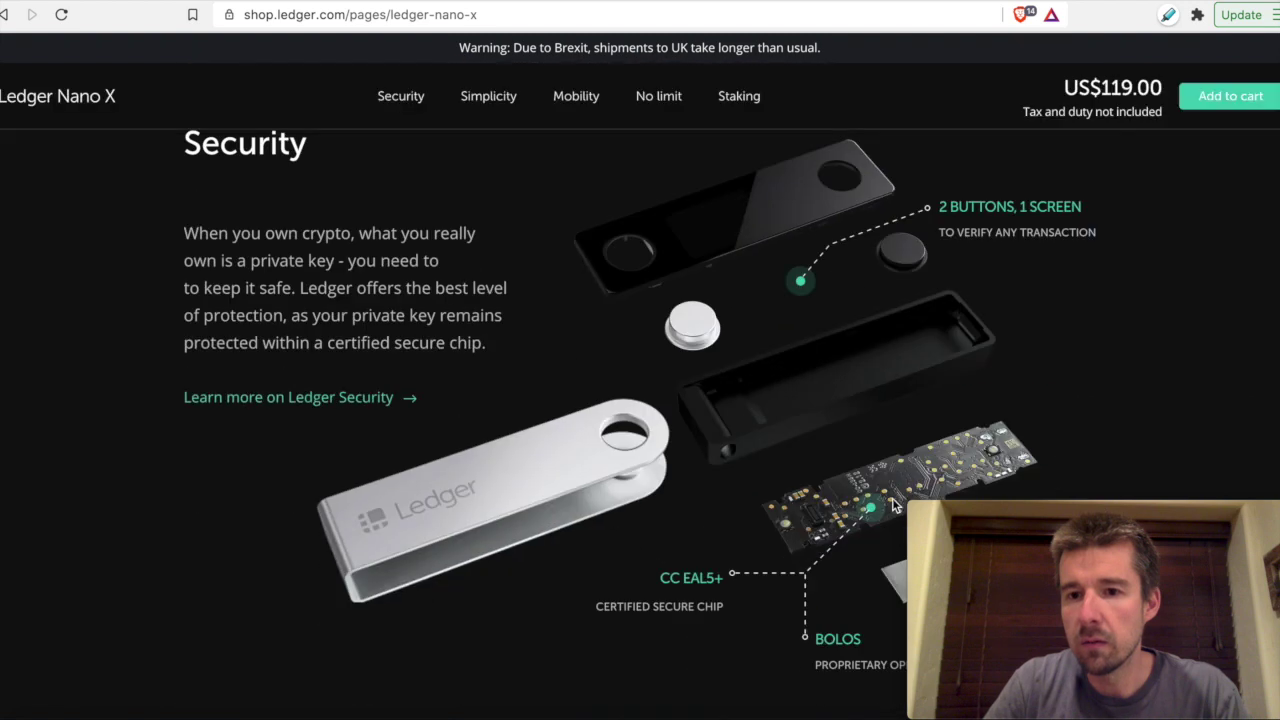
{"action": "left_click", "coordinate": [1216, 99]}
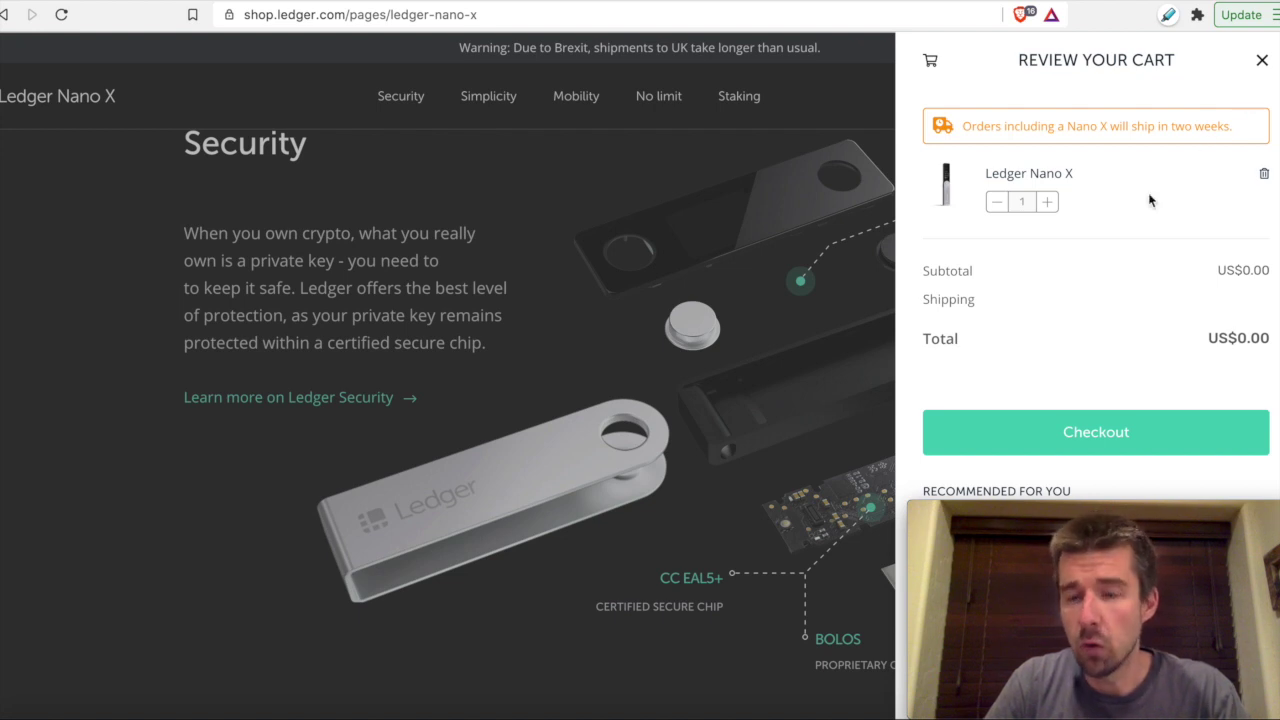
Close the cart drawer showing the added Nano X with its X button
{"action": "left_click", "coordinate": [1262, 60]}
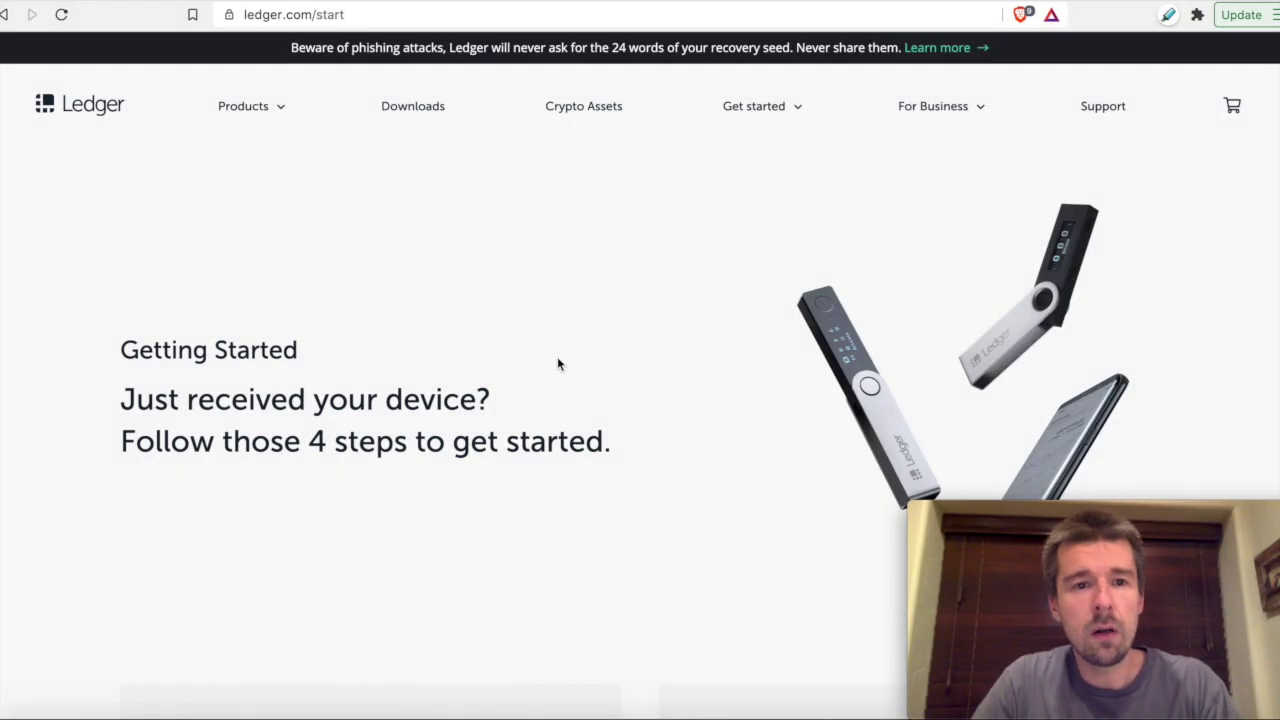
Scroll ledger.com/start down to the Step 1/4 'Download Ledger Live app' card
{"action": "left_click", "coordinate": [363, 15]}
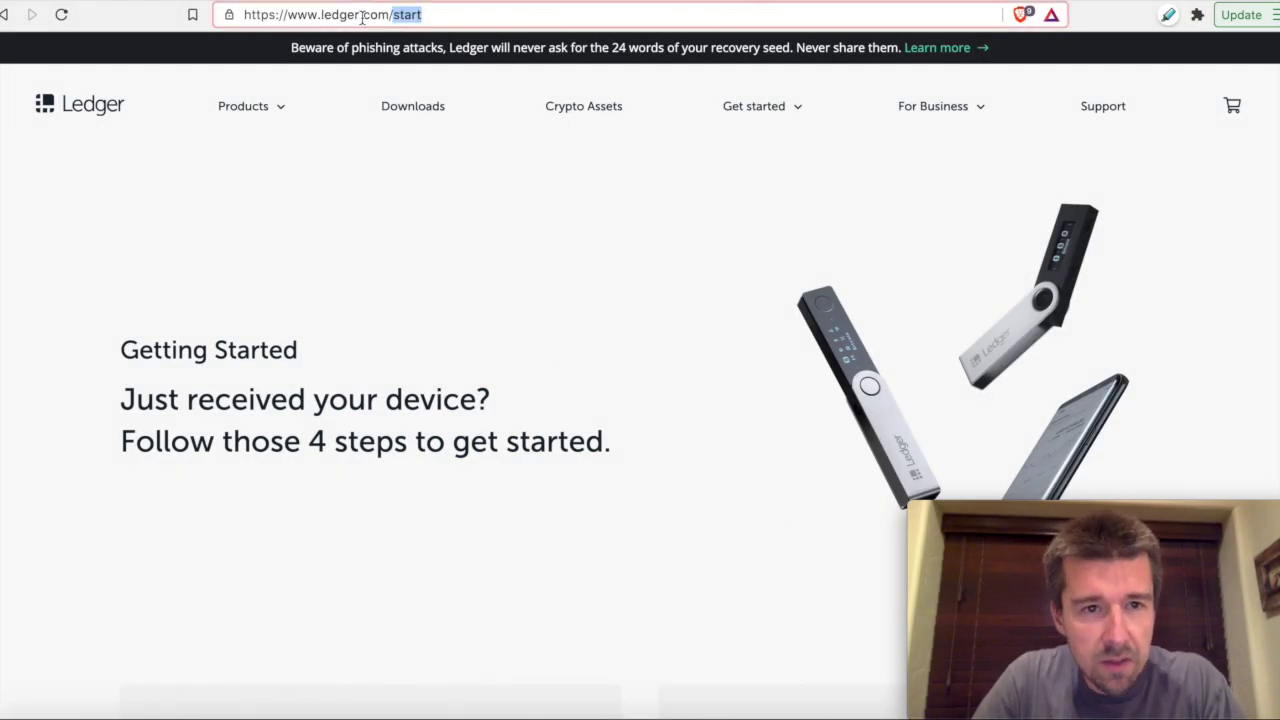
{"action": "left_click", "coordinate": [382, 270]}
{"action": "scroll", "coordinate": [200, 266], "scroll_direction": "down", "scroll_amount": 1}
{"action": "scroll", "coordinate": [380, 452], "scroll_direction": "up", "scroll_amount": 1}
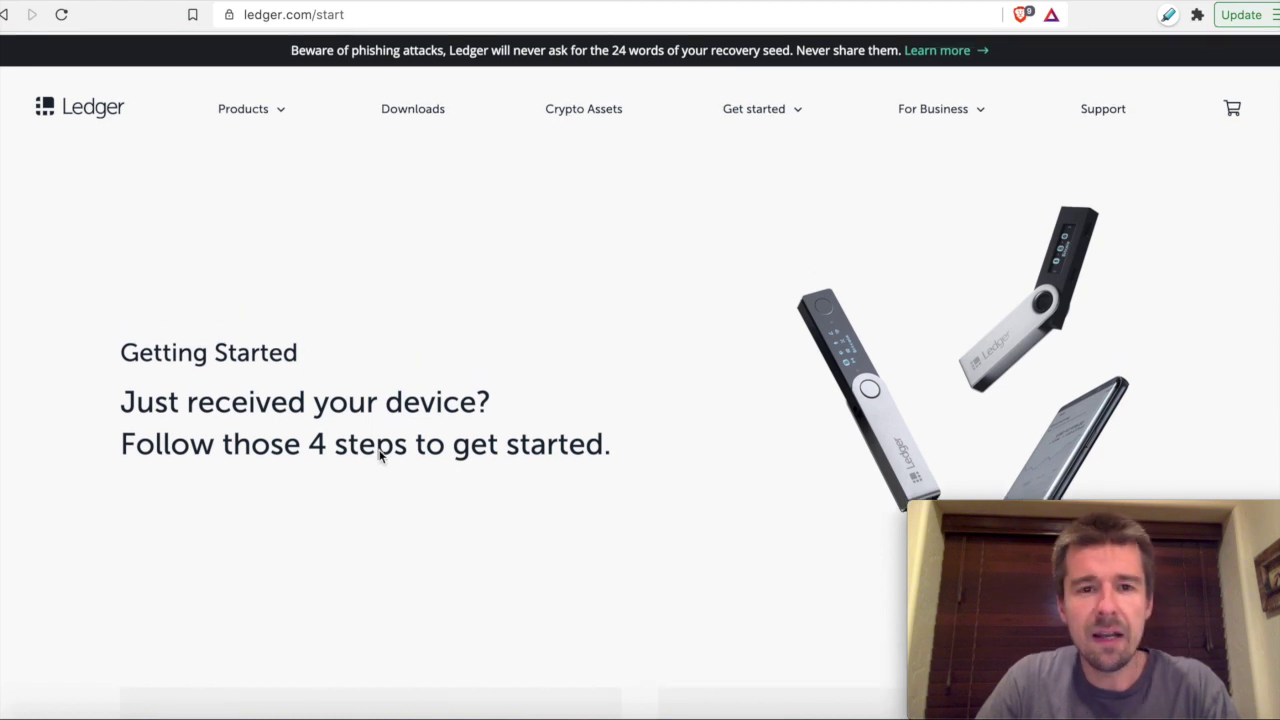
{"action": "scroll", "coordinate": [380, 455], "scroll_direction": "down", "scroll_amount": 1}
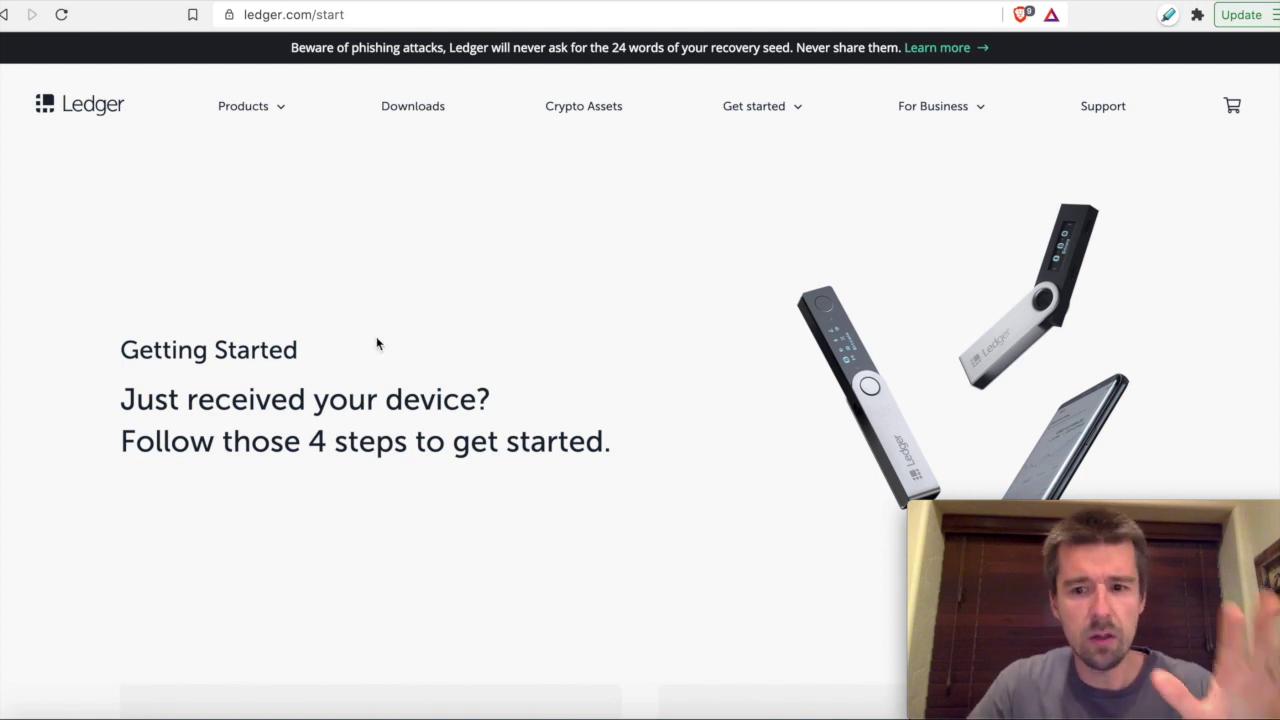
{"action": "scroll", "coordinate": [361, 360], "scroll_direction": "down", "scroll_amount": 1}
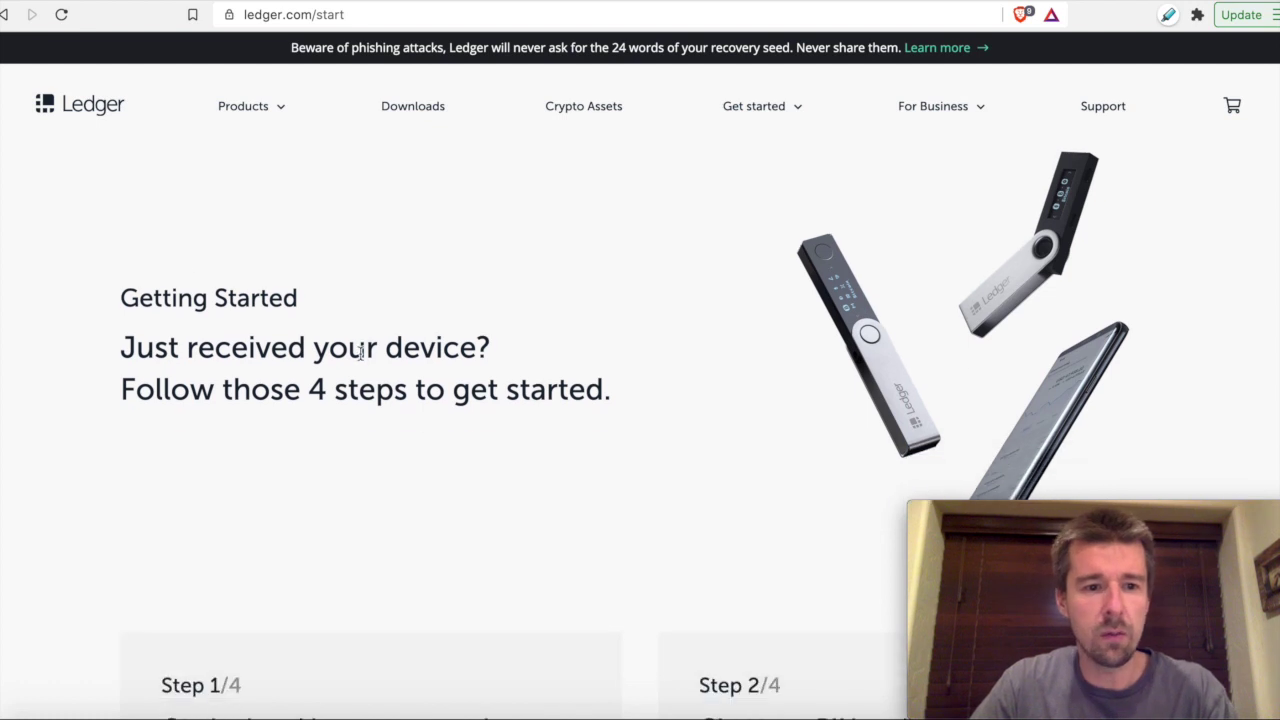
{"action": "scroll", "coordinate": [236, 357], "scroll_direction": "down", "scroll_amount": 2}
{"action": "scroll", "coordinate": [236, 357], "scroll_direction": "down", "scroll_amount": 4}
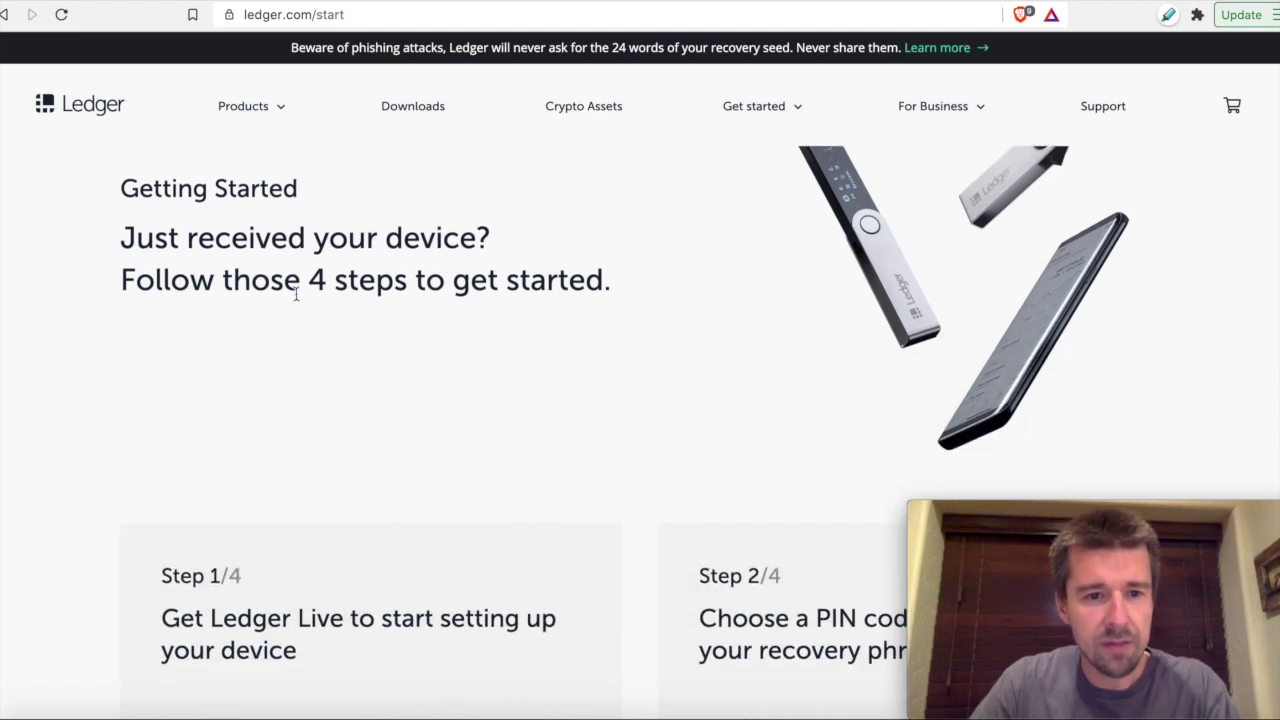
{"action": "scroll", "coordinate": [346, 341], "scroll_direction": "down", "scroll_amount": 1}
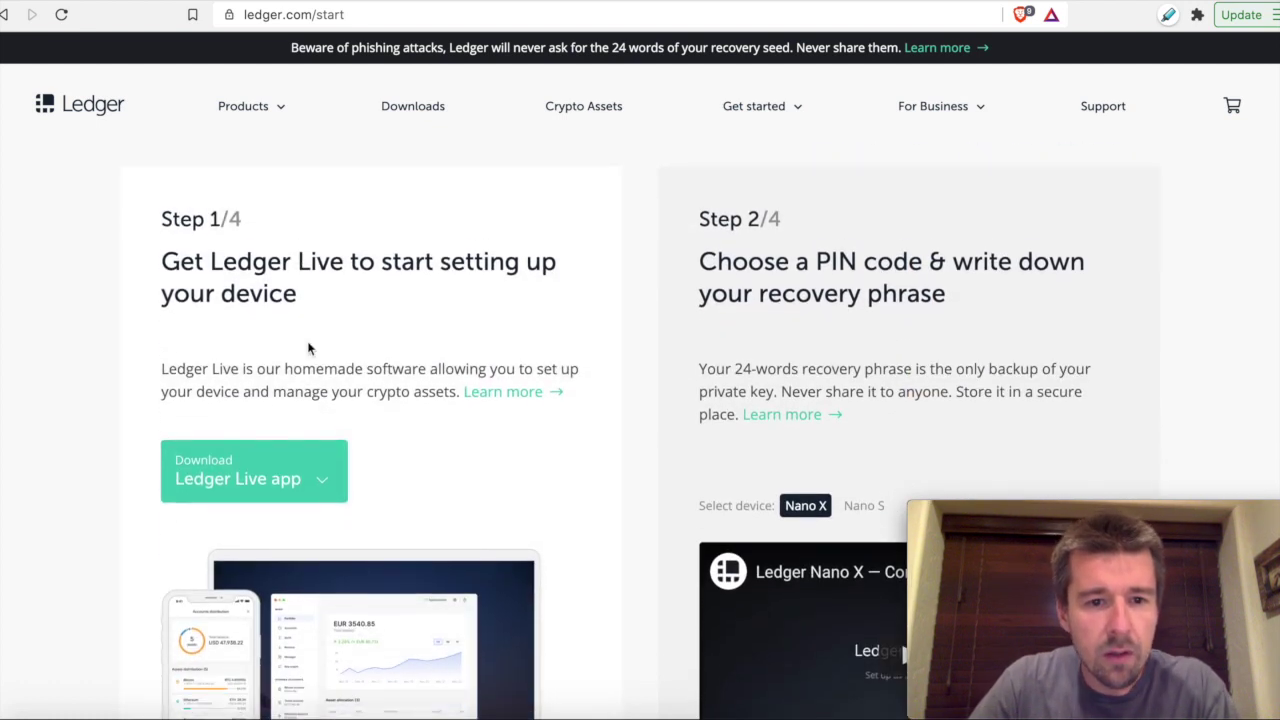
{"action": "scroll", "coordinate": [329, 300], "scroll_direction": "down", "scroll_amount": 2}
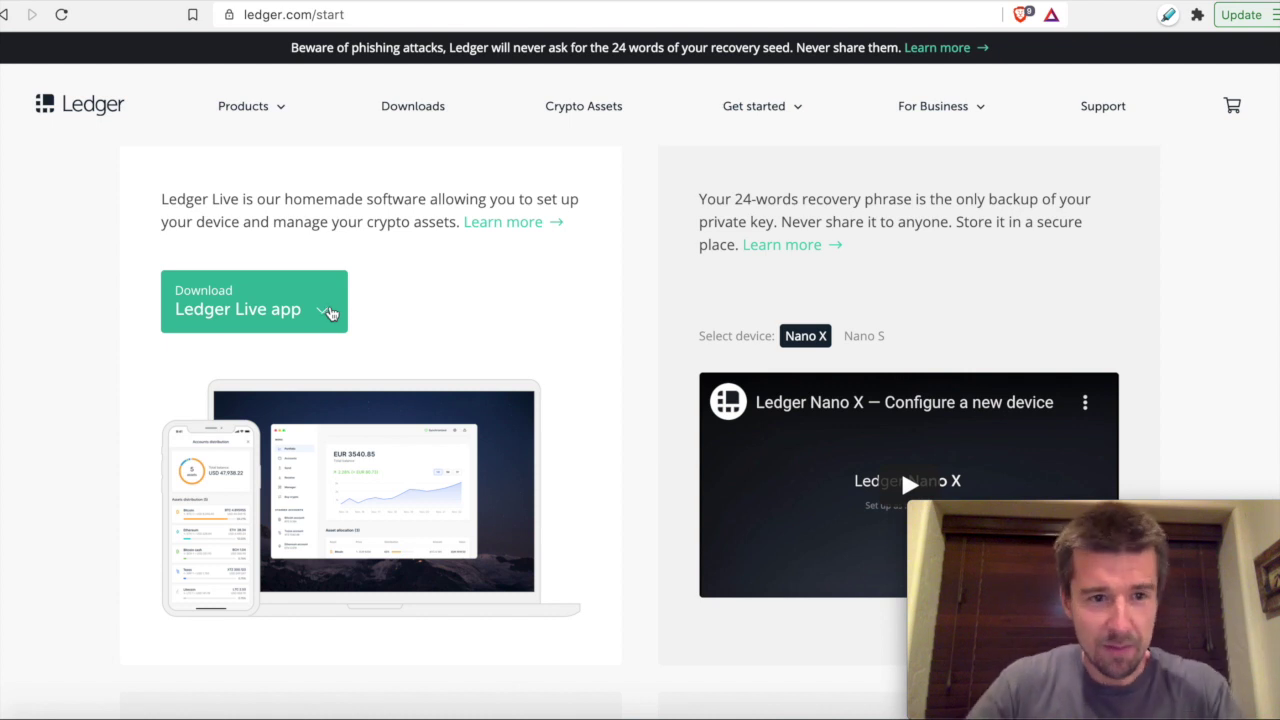
Save the Ledger Live Mac .dmg, open it, and drag the app toward Applications
{"action": "left_click", "coordinate": [327, 313]}
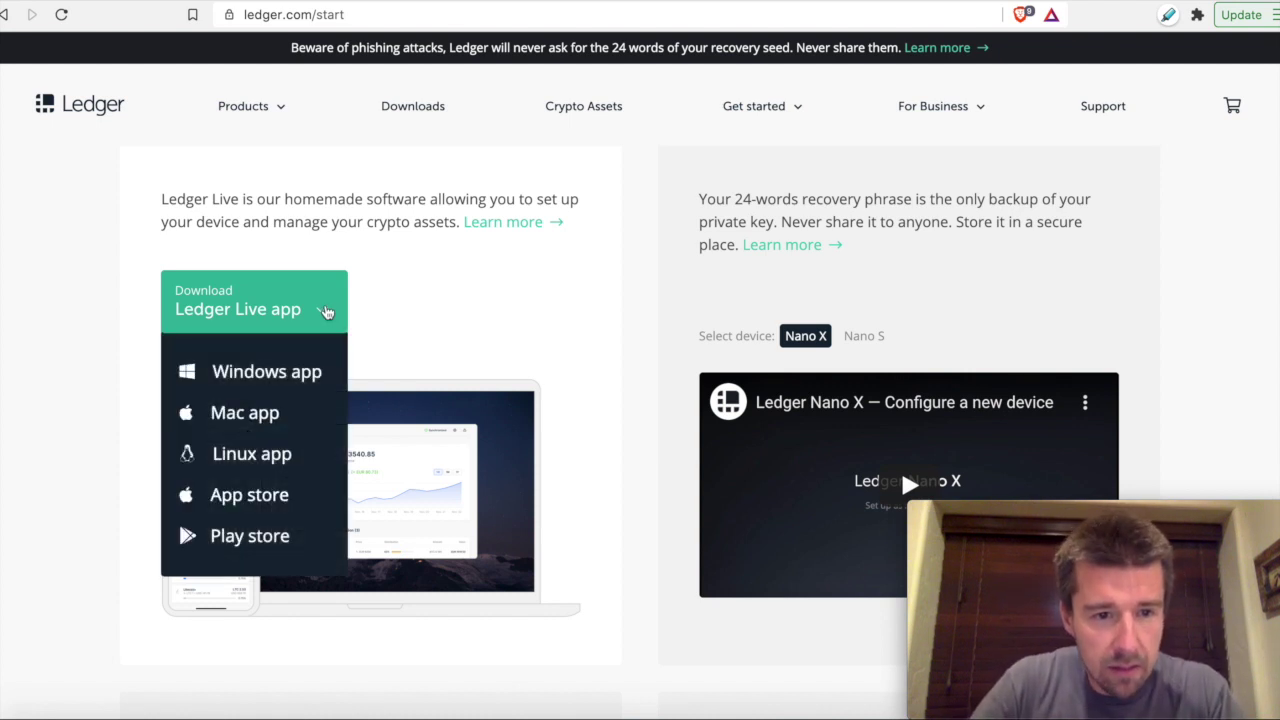
{"action": "scroll", "coordinate": [268, 475], "scroll_direction": "up", "scroll_amount": 1}
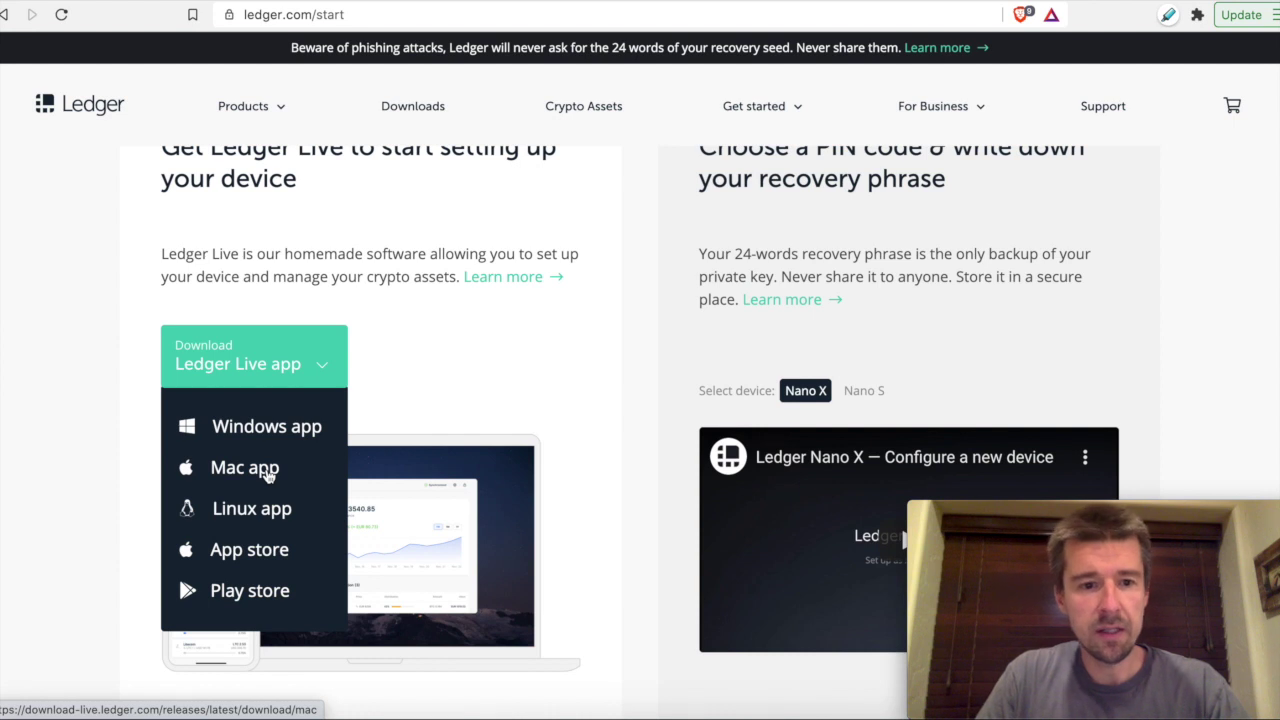
{"action": "left_click", "coordinate": [268, 475]}
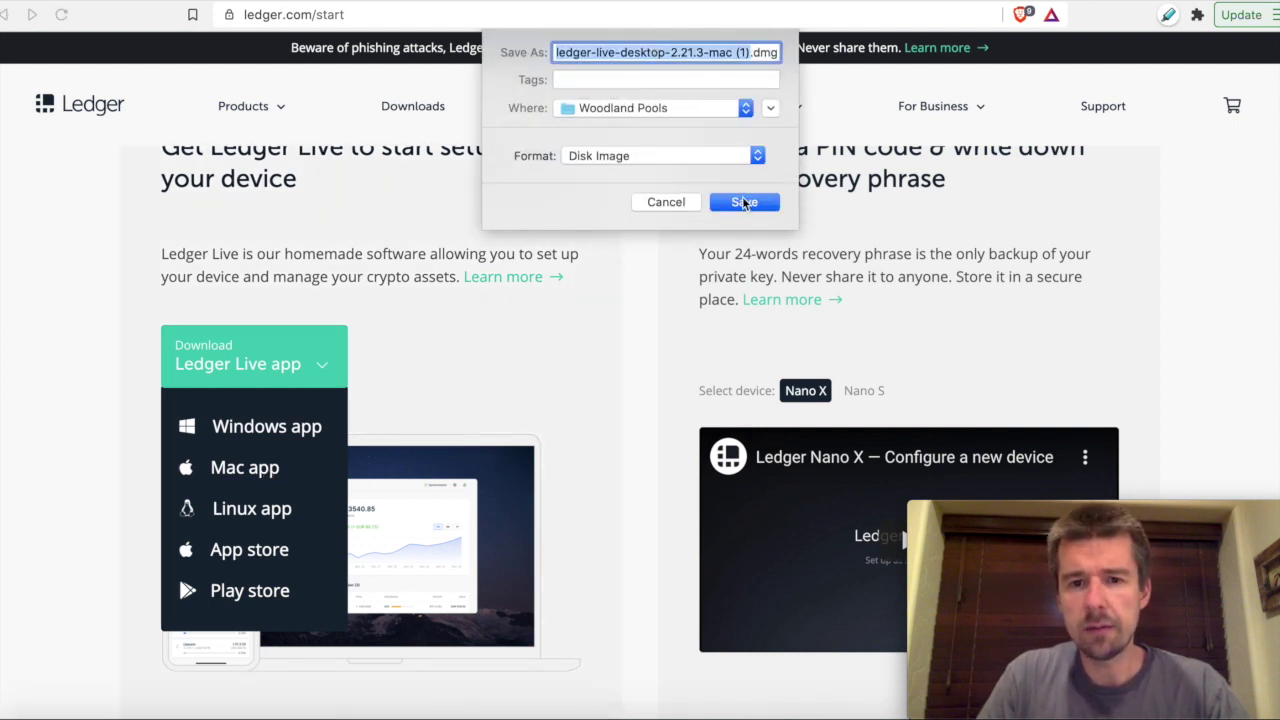
{"action": "left_click", "coordinate": [744, 202]}
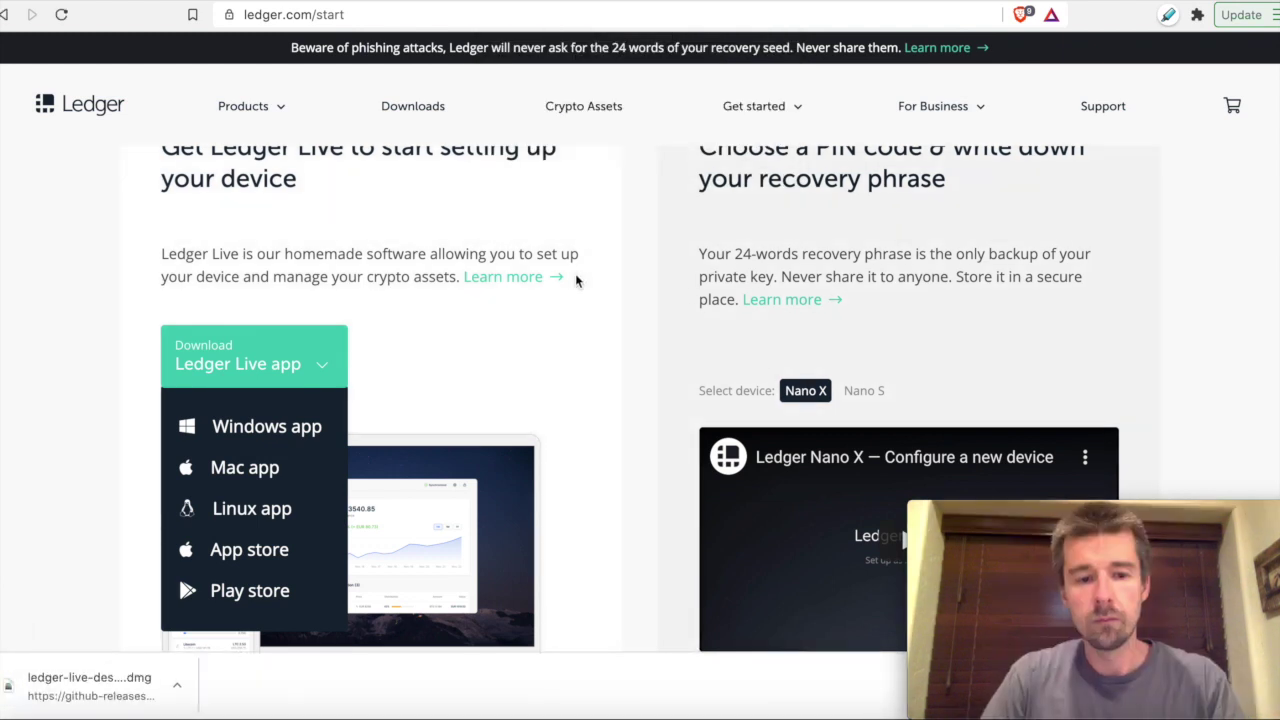
{"action": "left_click", "coordinate": [105, 690]}
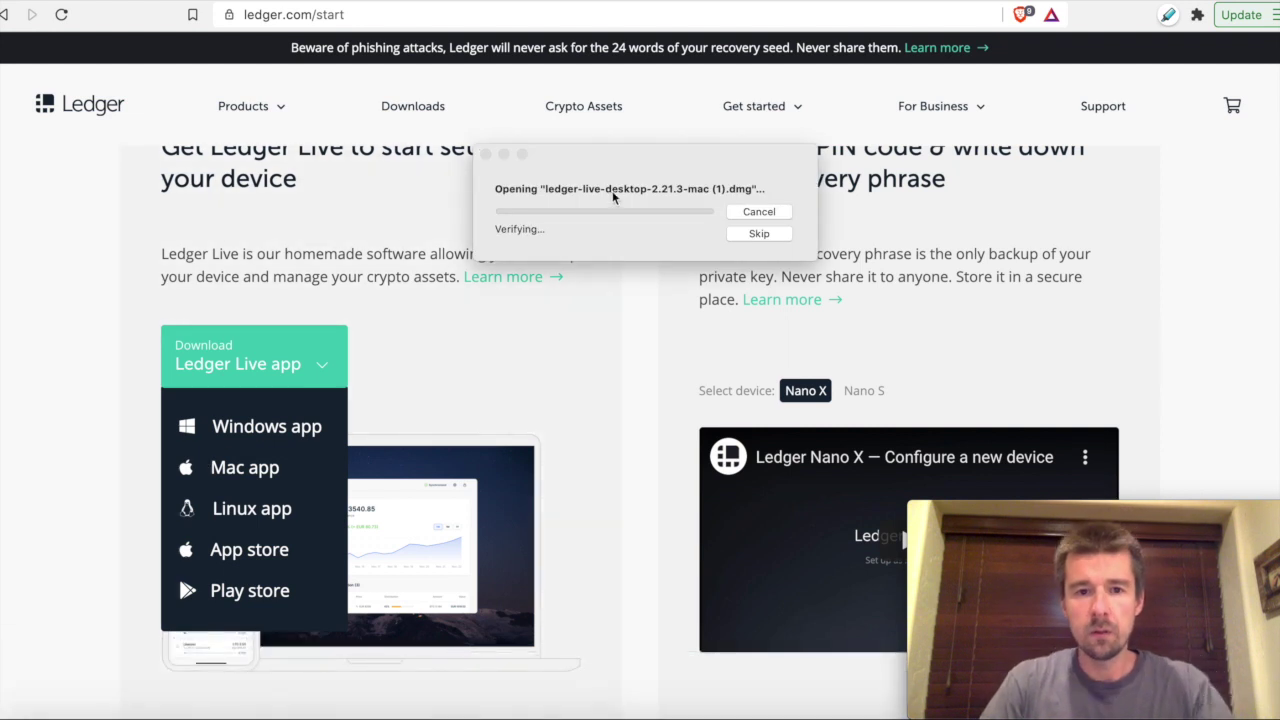
{"action": "left_click_drag", "start_coordinate": [466, 185], "coordinate": [690, 205]}
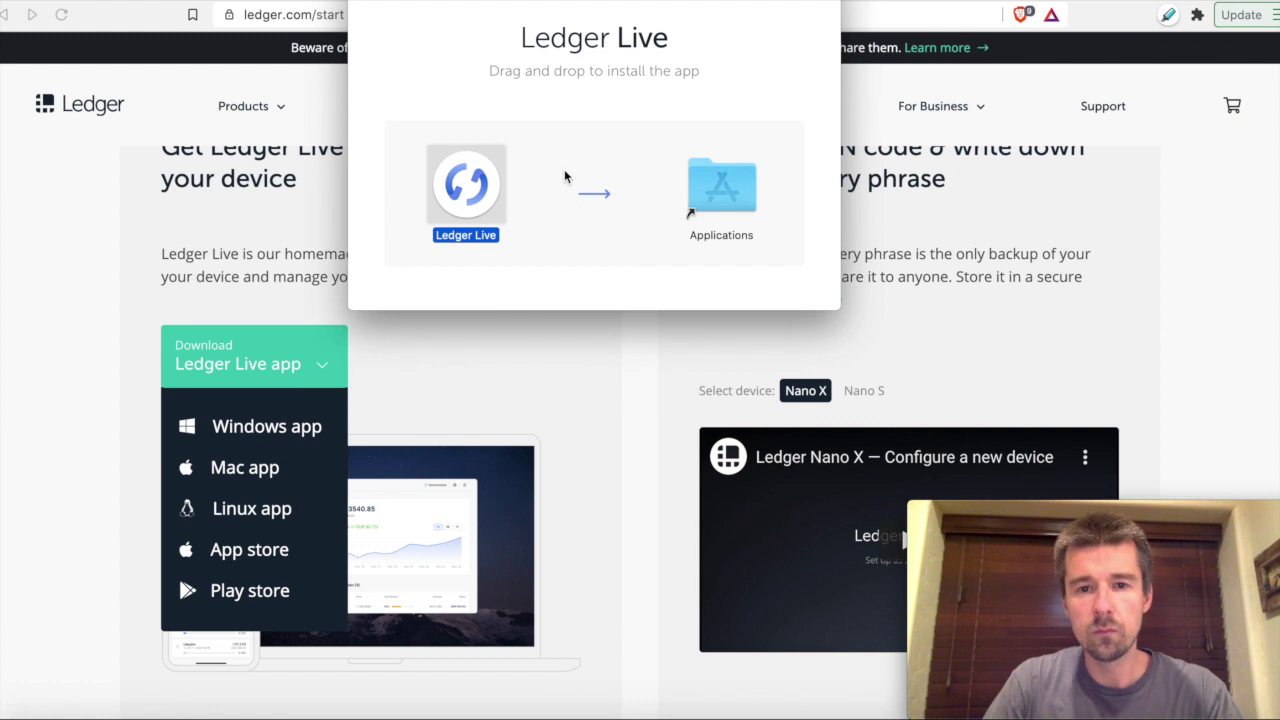
Launch Ledger Live through a Spotlight search for 'le', allowing it past Gatekeeper
{"action": "key", "text": "Right"}
{"action": "key", "text": "super+space"}
{"action": "type", "text": "e"}
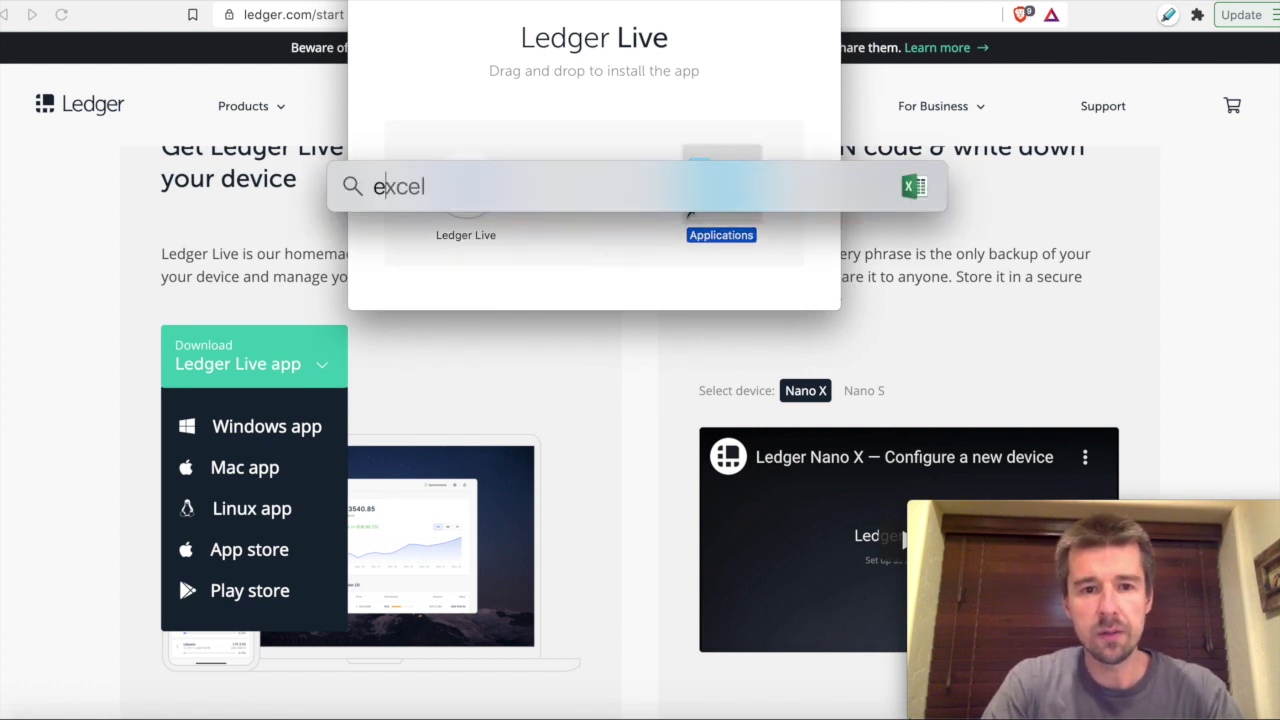
{"action": "key", "text": "BackSpace"}
{"action": "type", "text": "le"}
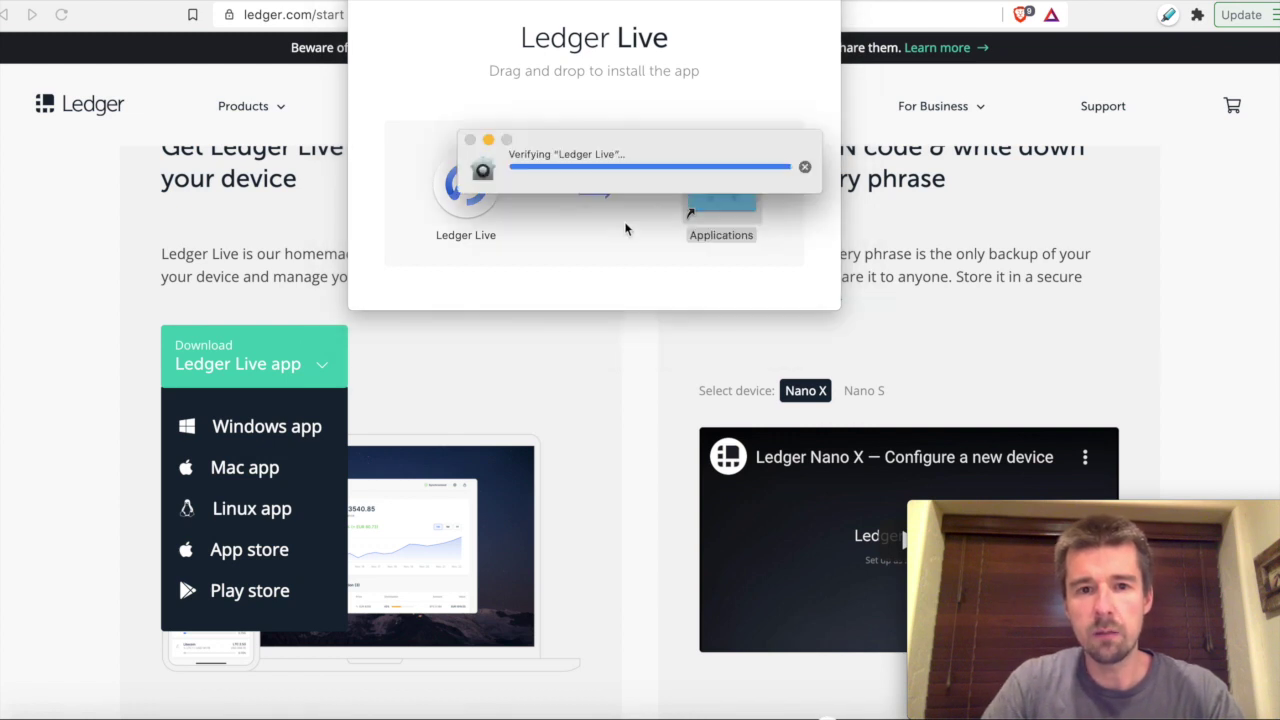
{"action": "left_click", "coordinate": [777, 253]}
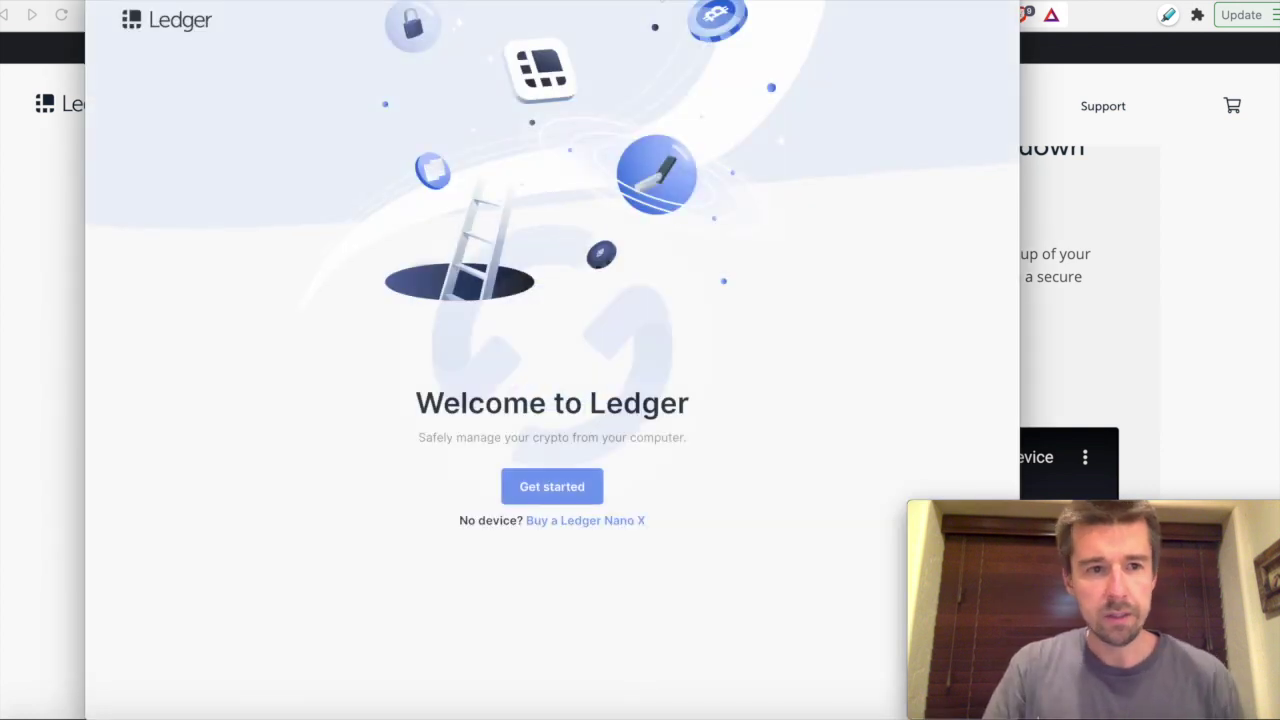
{"action": "left_click_drag", "start_coordinate": [646, 14], "coordinate": [588, 3]}
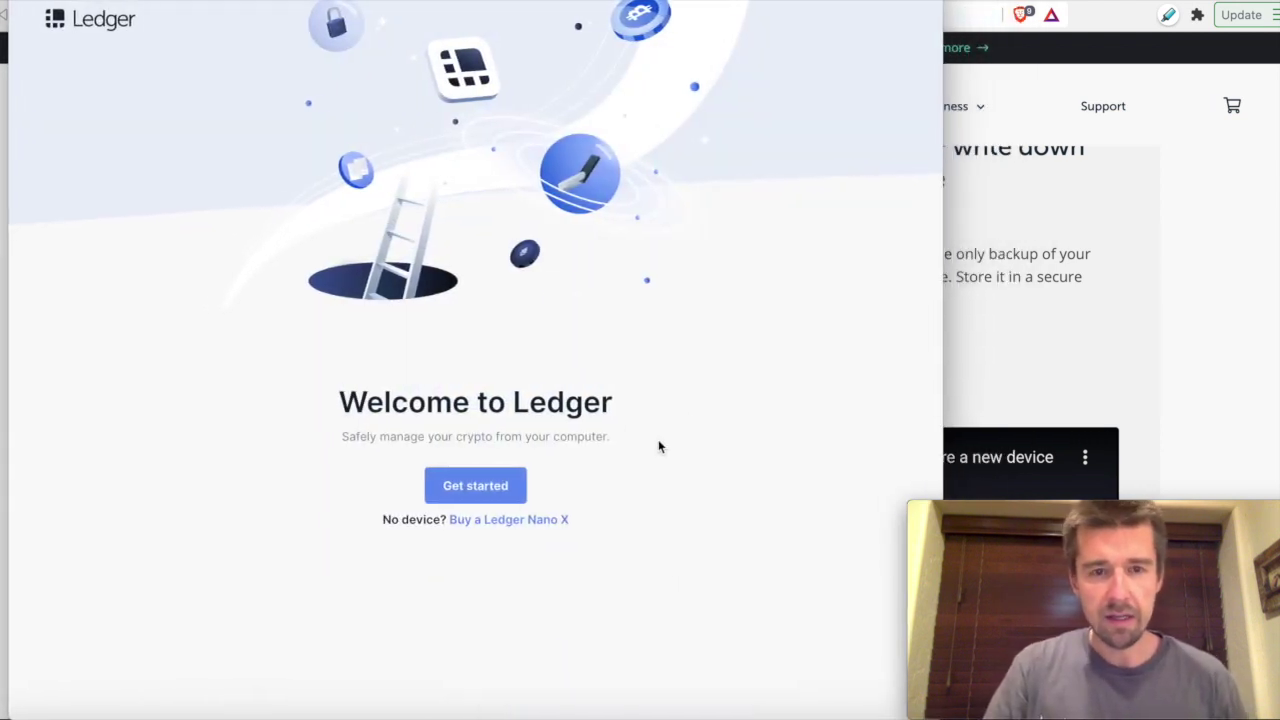
Get started, accept both the Terms of Use and Privacy Policy, and enter Ledger Live
{"action": "left_click", "coordinate": [467, 488]}
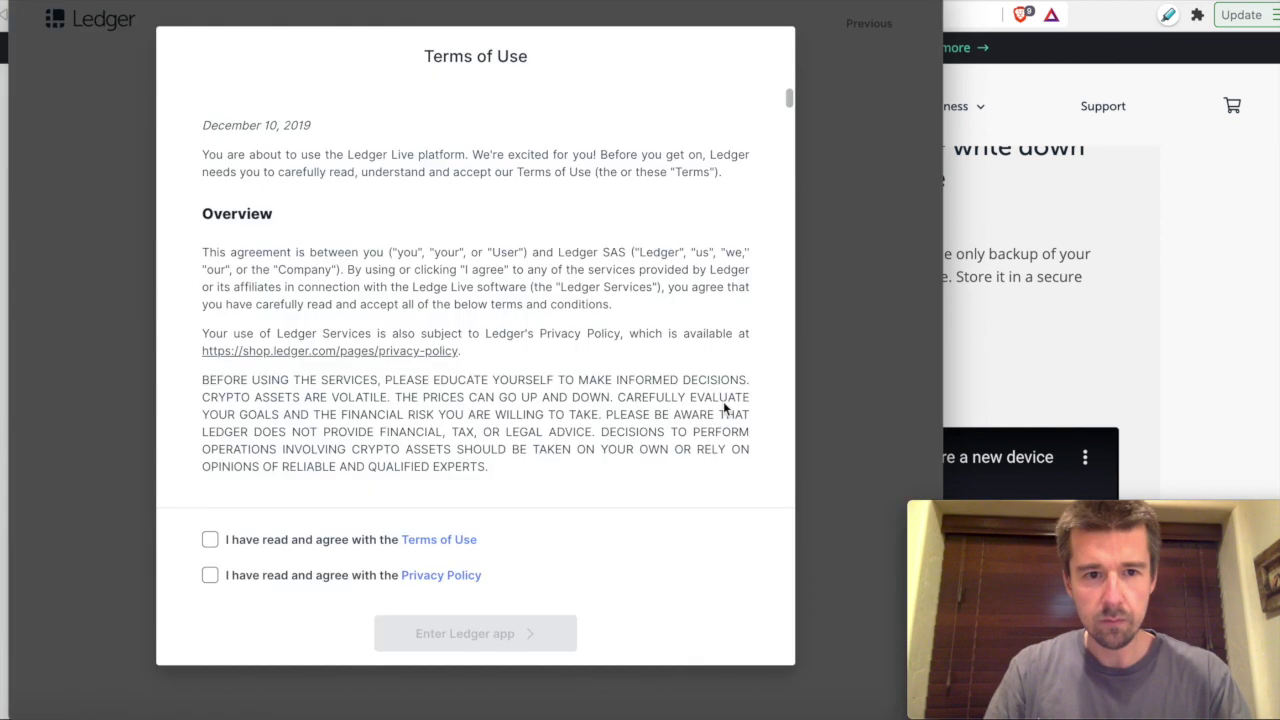
{"action": "left_click", "coordinate": [212, 540]}
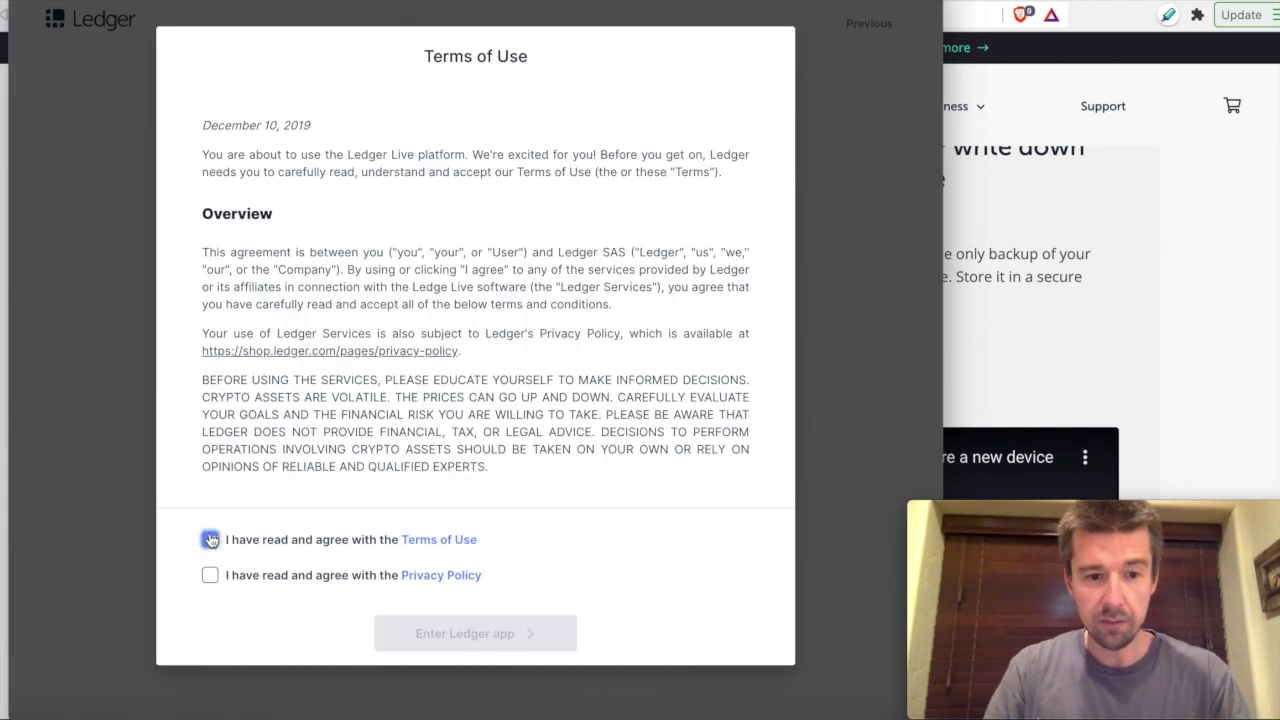
{"action": "left_click", "coordinate": [209, 577]}
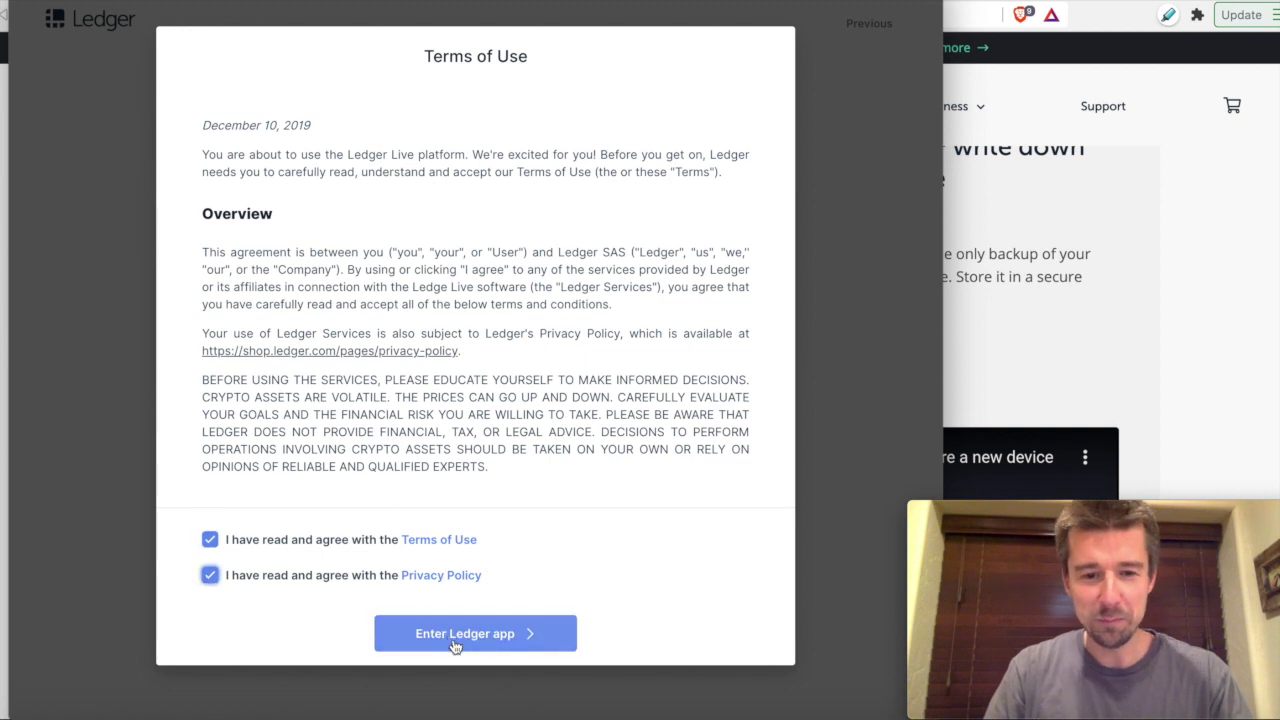
{"action": "left_click", "coordinate": [453, 638]}
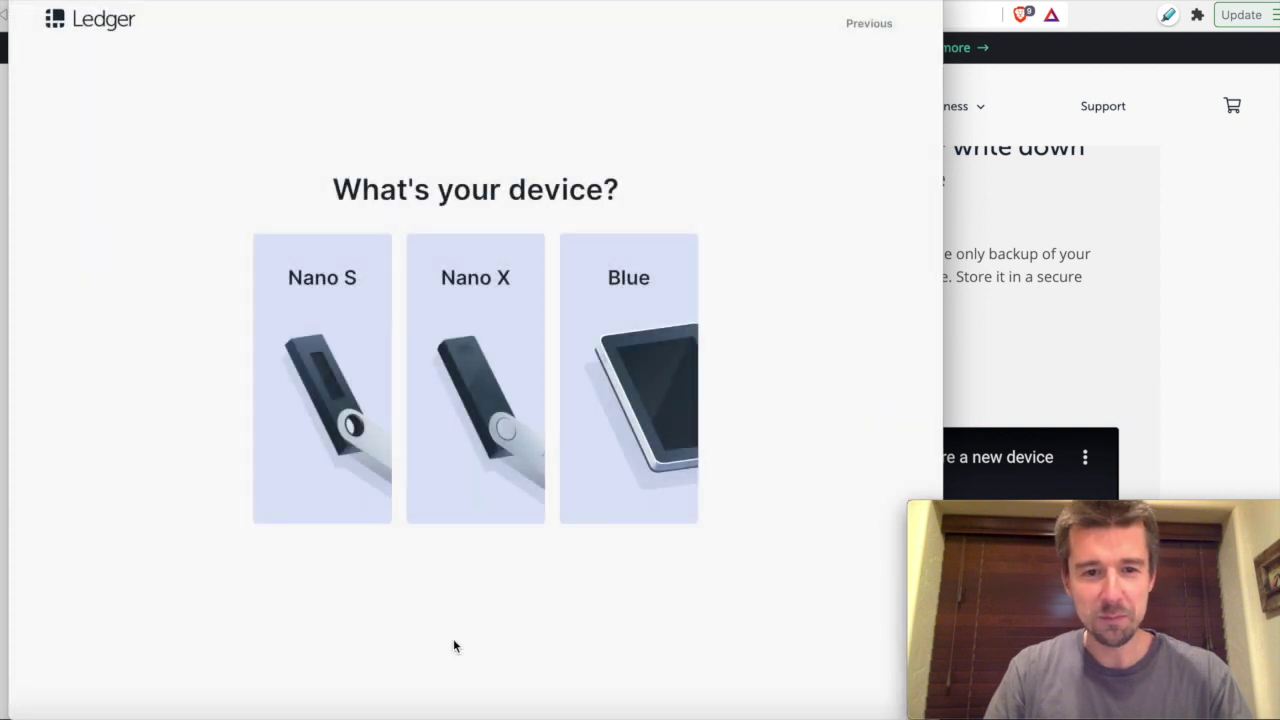
Select Nano X as the device and review its new, connect and restore options
{"action": "left_click", "coordinate": [483, 303]}
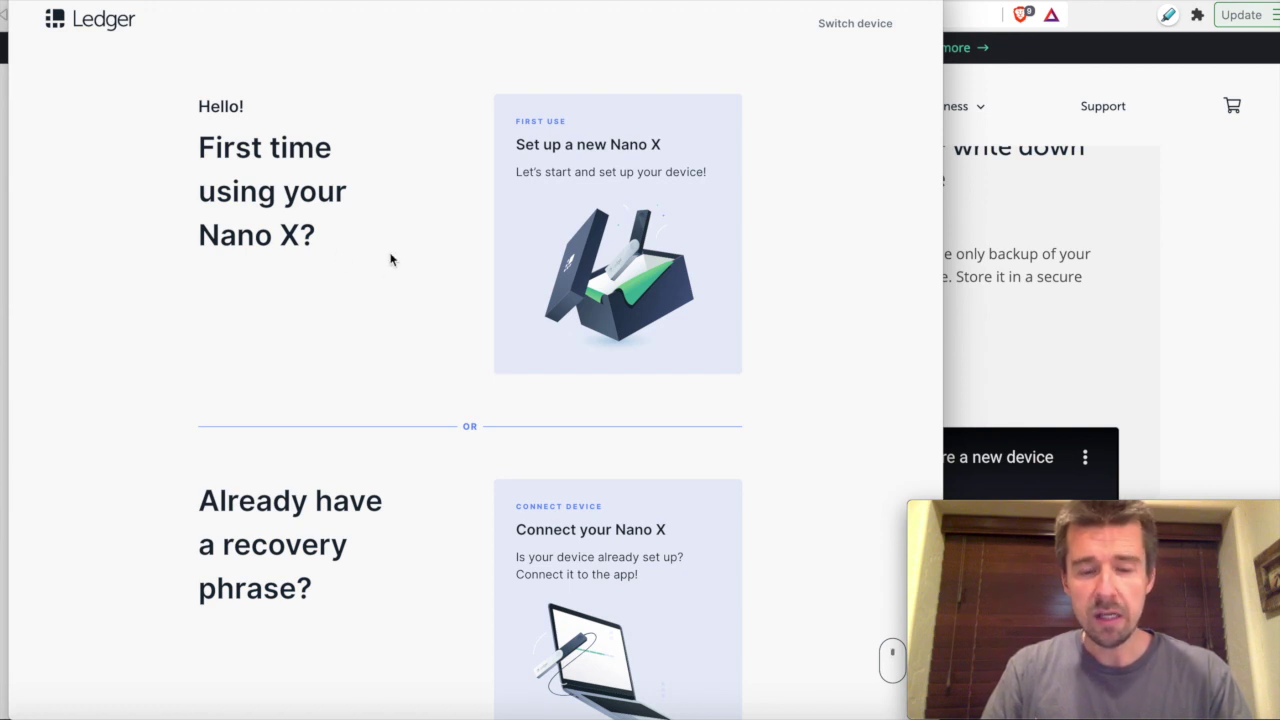
{"action": "scroll", "coordinate": [391, 260], "scroll_direction": "down", "scroll_amount": 1}
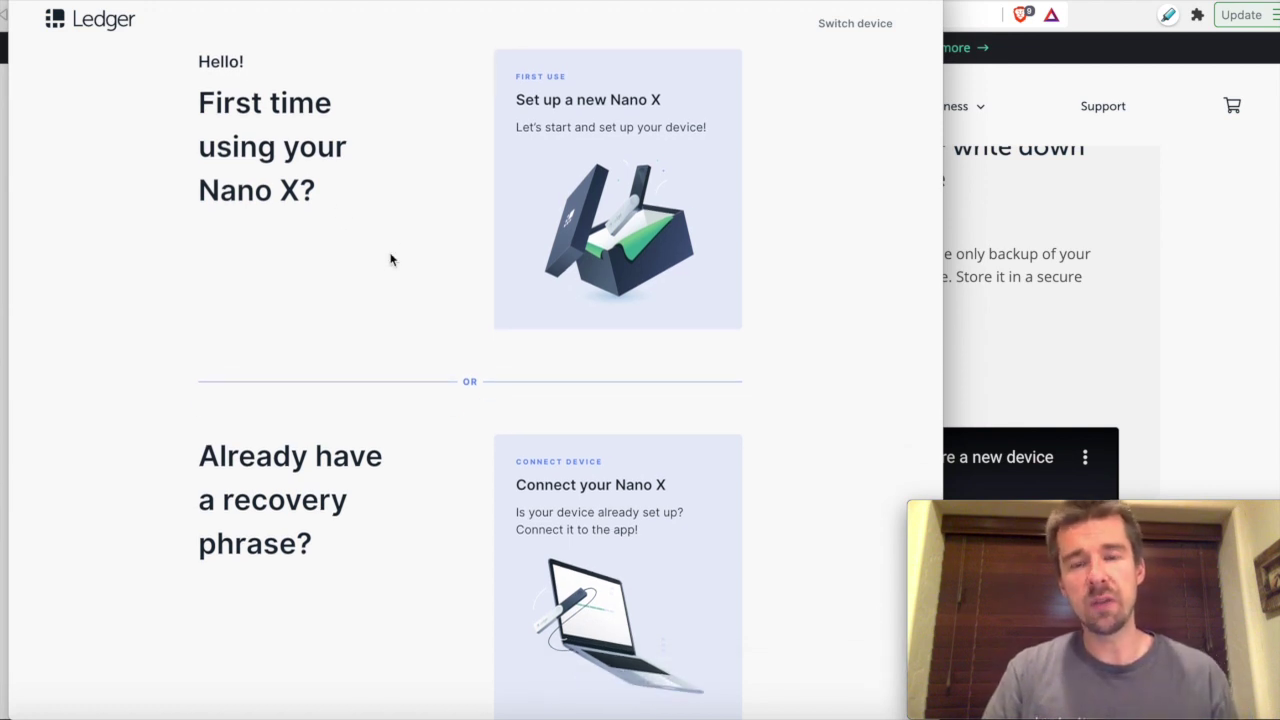
{"action": "scroll", "coordinate": [391, 260], "scroll_direction": "down", "scroll_amount": 1}
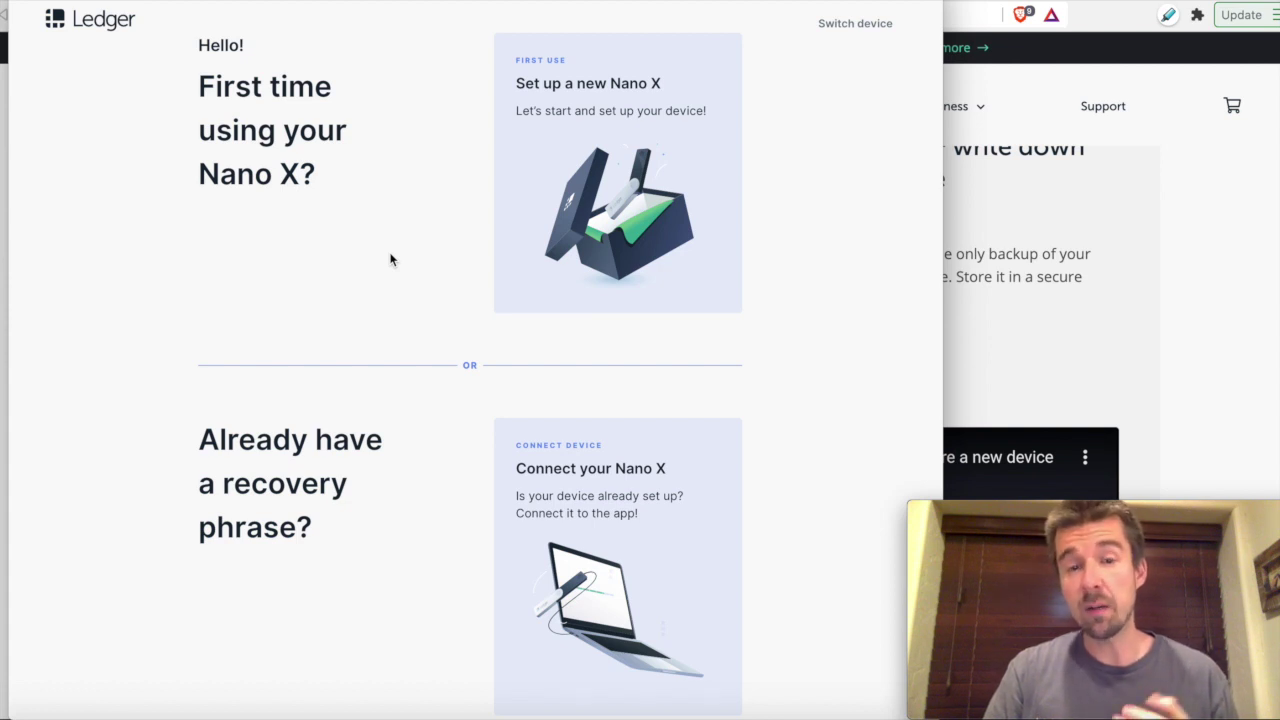
{"action": "scroll", "coordinate": [391, 260], "scroll_direction": "down", "scroll_amount": 2}
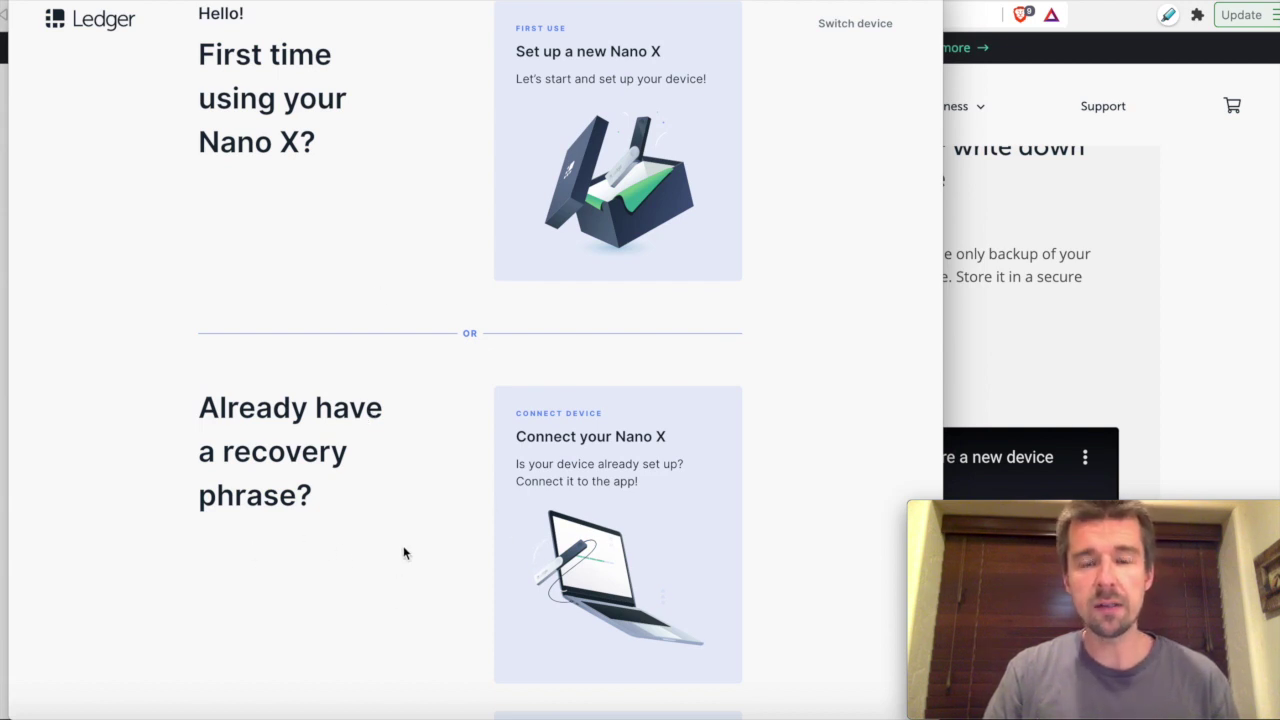
{"action": "scroll", "coordinate": [398, 517], "scroll_direction": "up", "scroll_amount": 3}
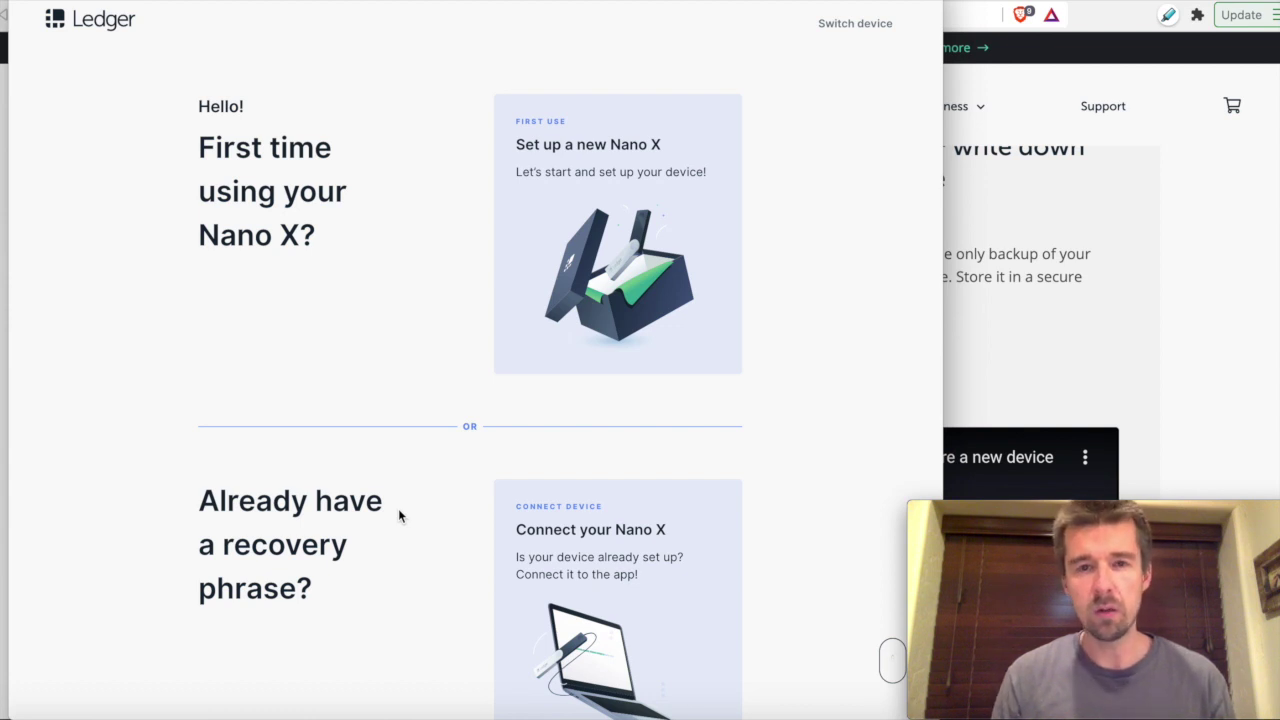
{"action": "scroll", "coordinate": [398, 515], "scroll_direction": "up", "scroll_amount": 1}
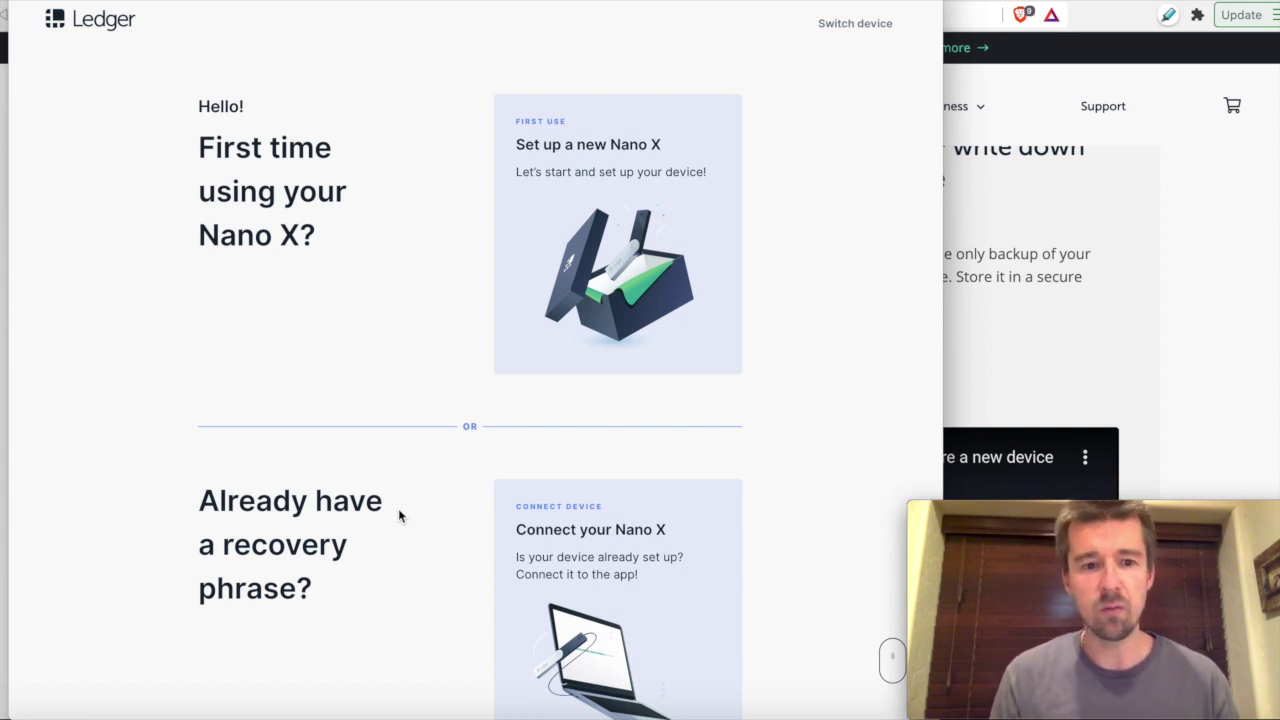
{"action": "scroll", "coordinate": [398, 515], "scroll_direction": "down", "scroll_amount": 2}
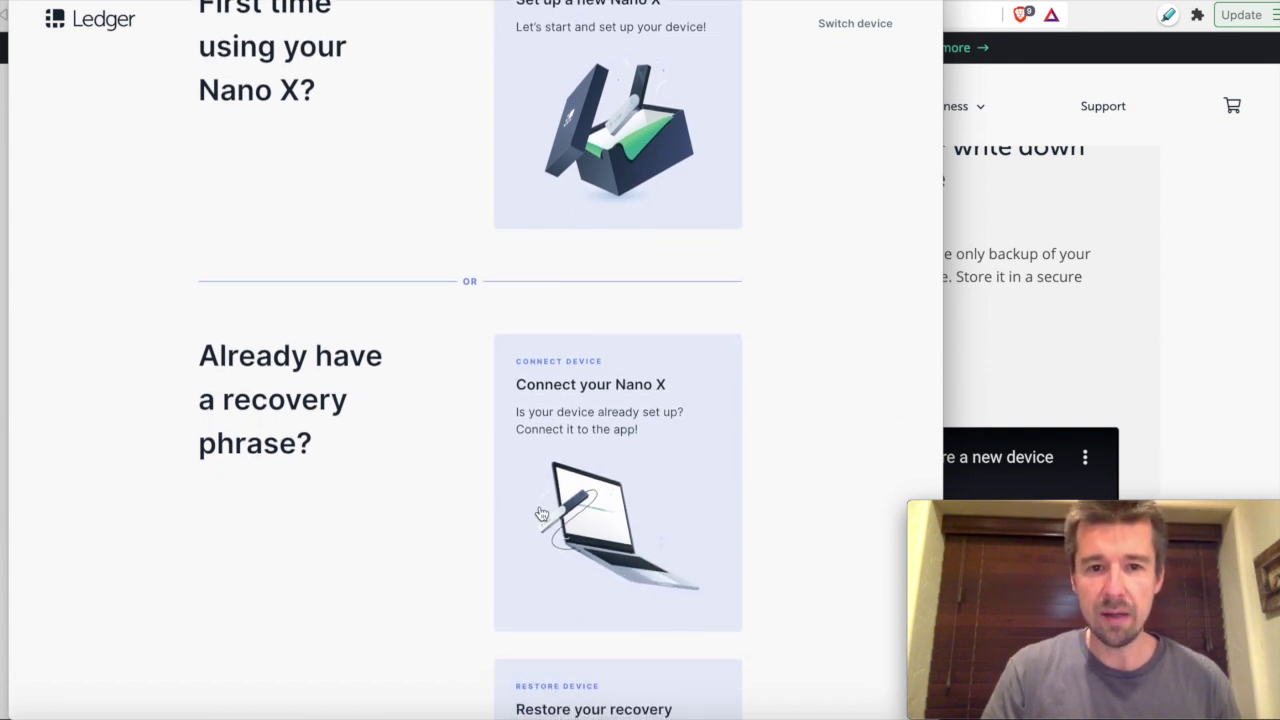
{"action": "scroll", "coordinate": [541, 512], "scroll_direction": "up", "scroll_amount": 2}
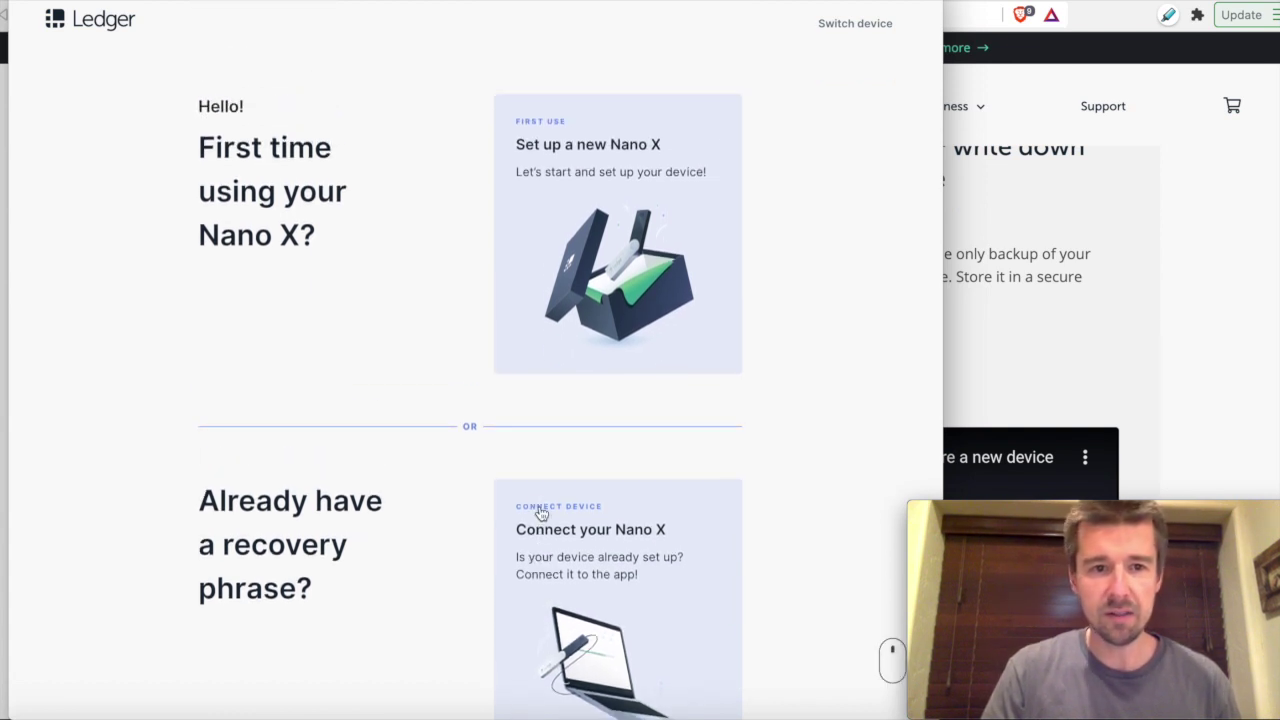
Choose 'Set up a new Nano X', go through the Basics slides, then choose 'Let's do this!'
{"action": "left_click", "coordinate": [588, 194]}
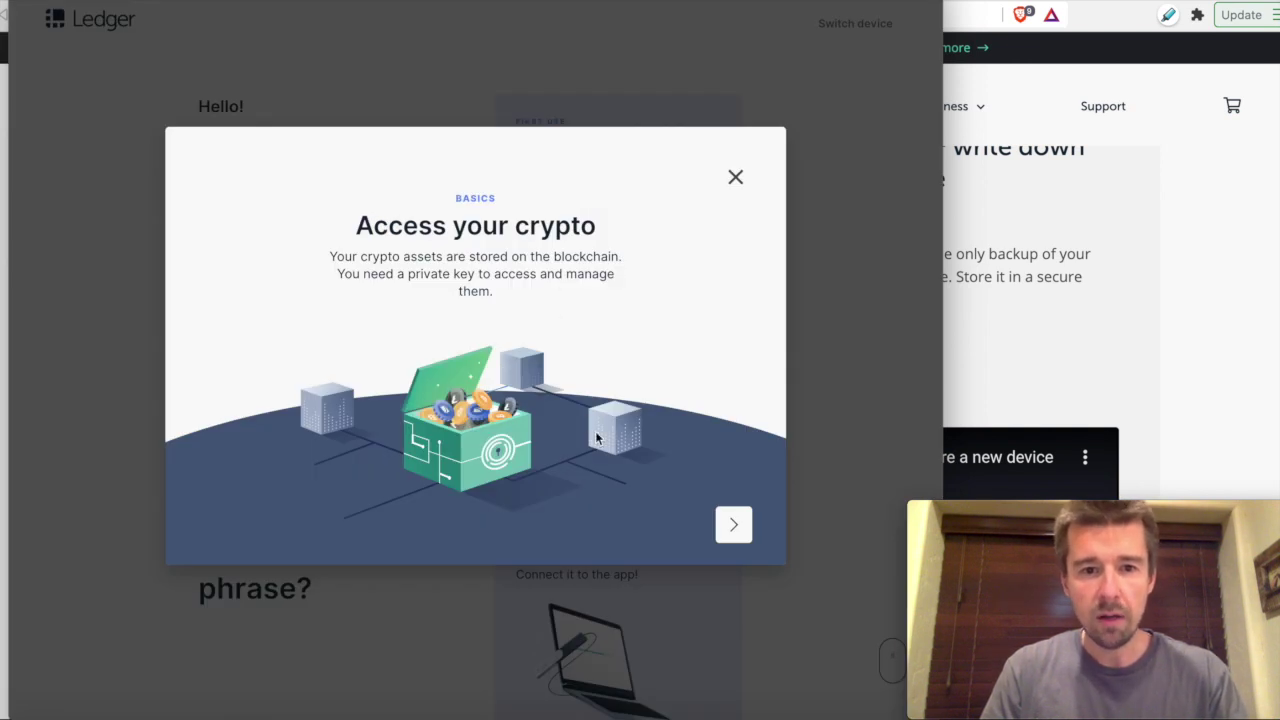
{"action": "left_click", "coordinate": [729, 526]}
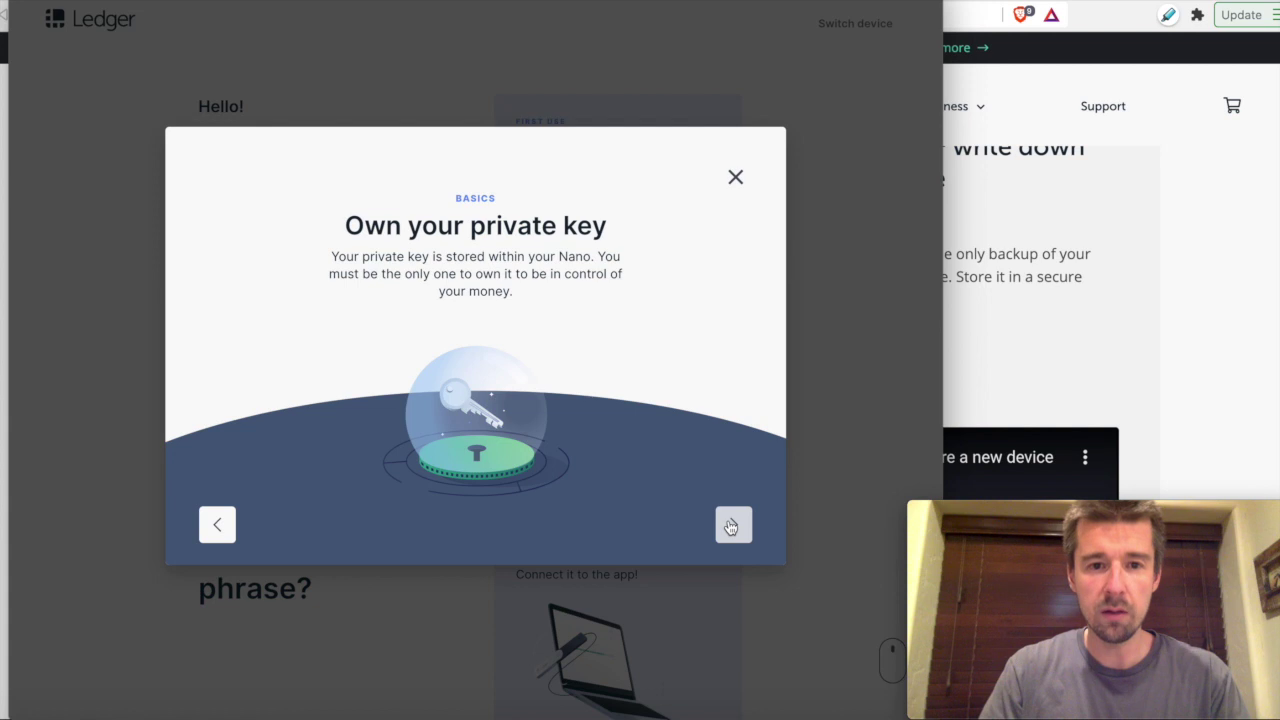
{"action": "left_click", "coordinate": [731, 527]}
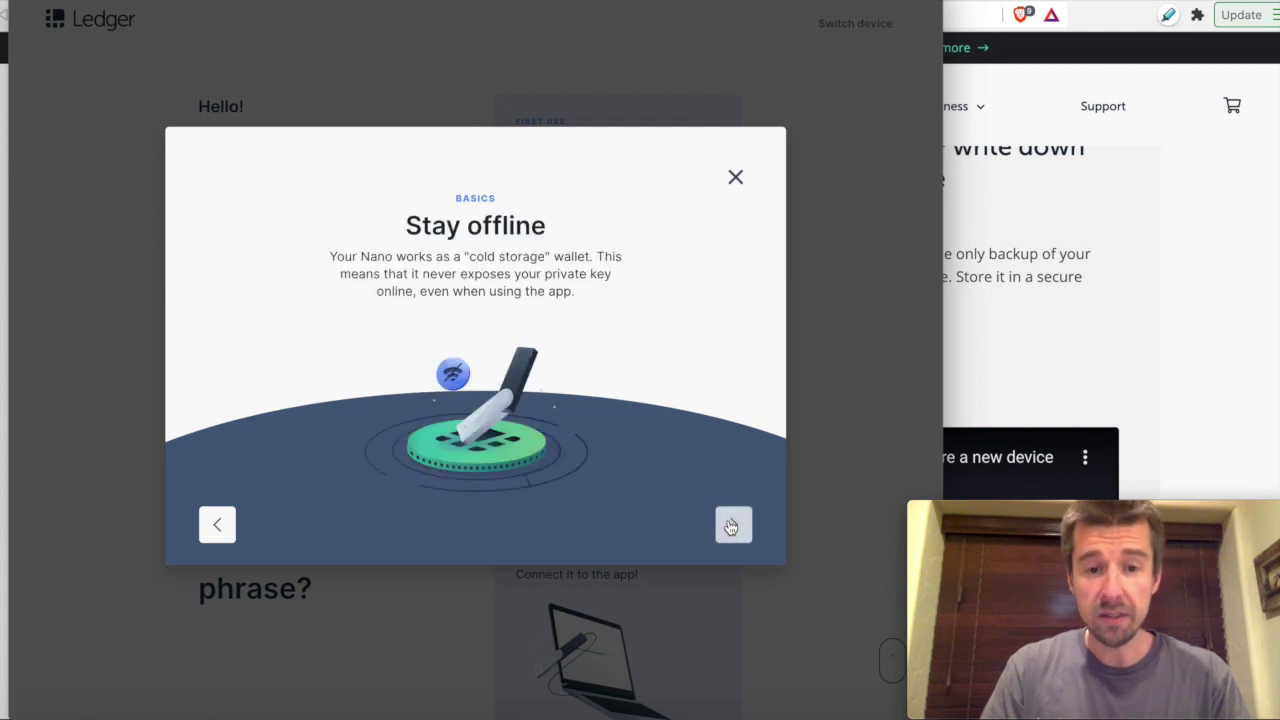
{"action": "left_click", "coordinate": [731, 527]}
{"action": "left_click", "coordinate": [731, 527]}
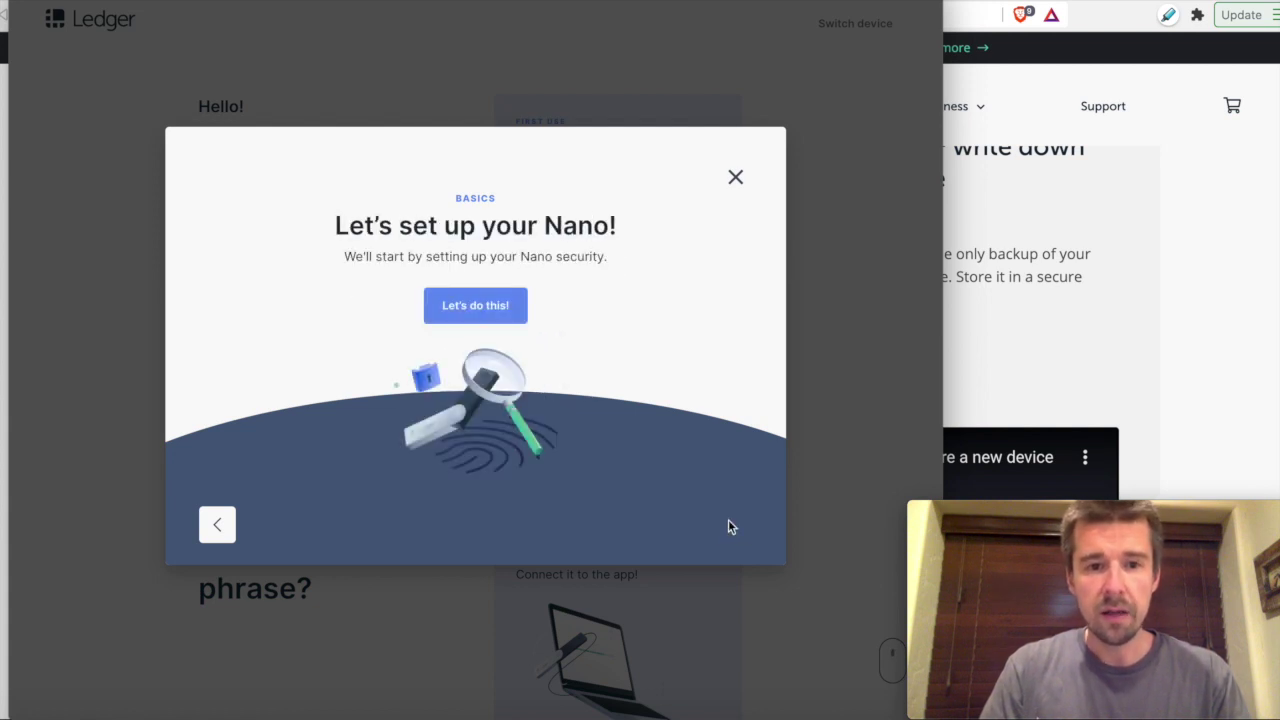
{"action": "left_click", "coordinate": [478, 305]}
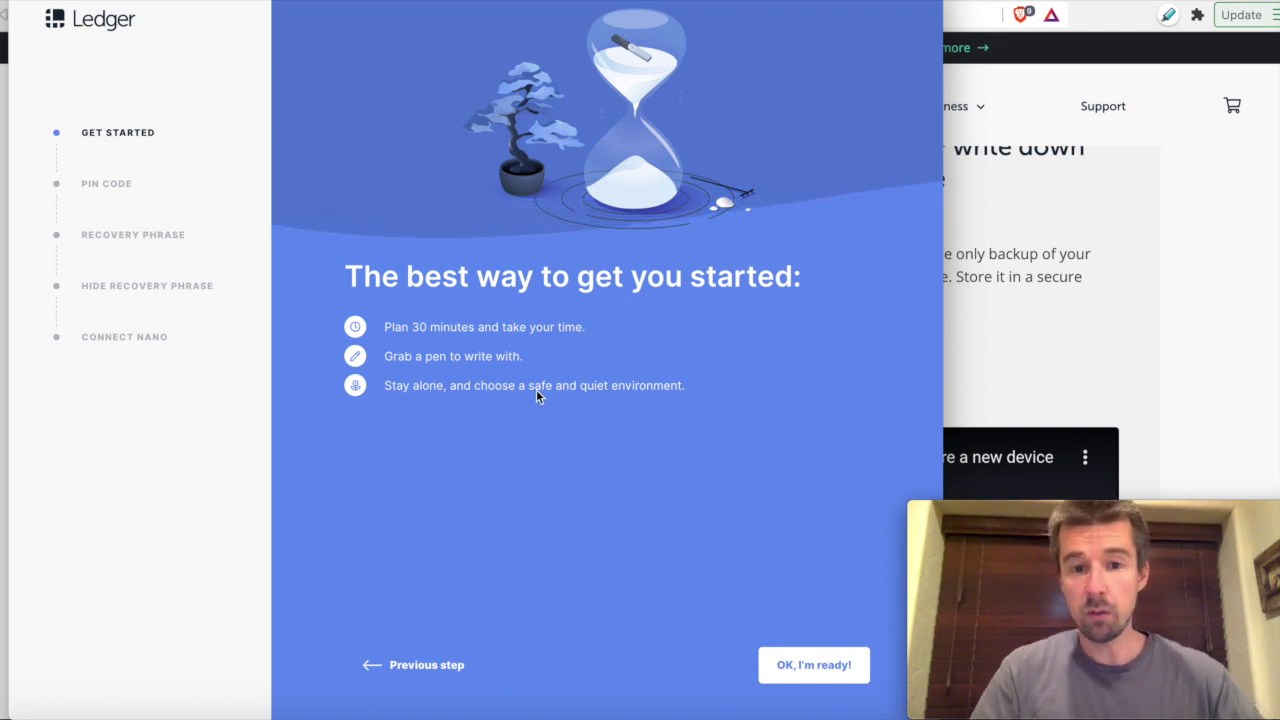
Confirm 'OK, I'm ready!', acknowledge the 'Please be careful' warning, and reach the PIN code step
{"action": "left_click", "coordinate": [797, 664]}
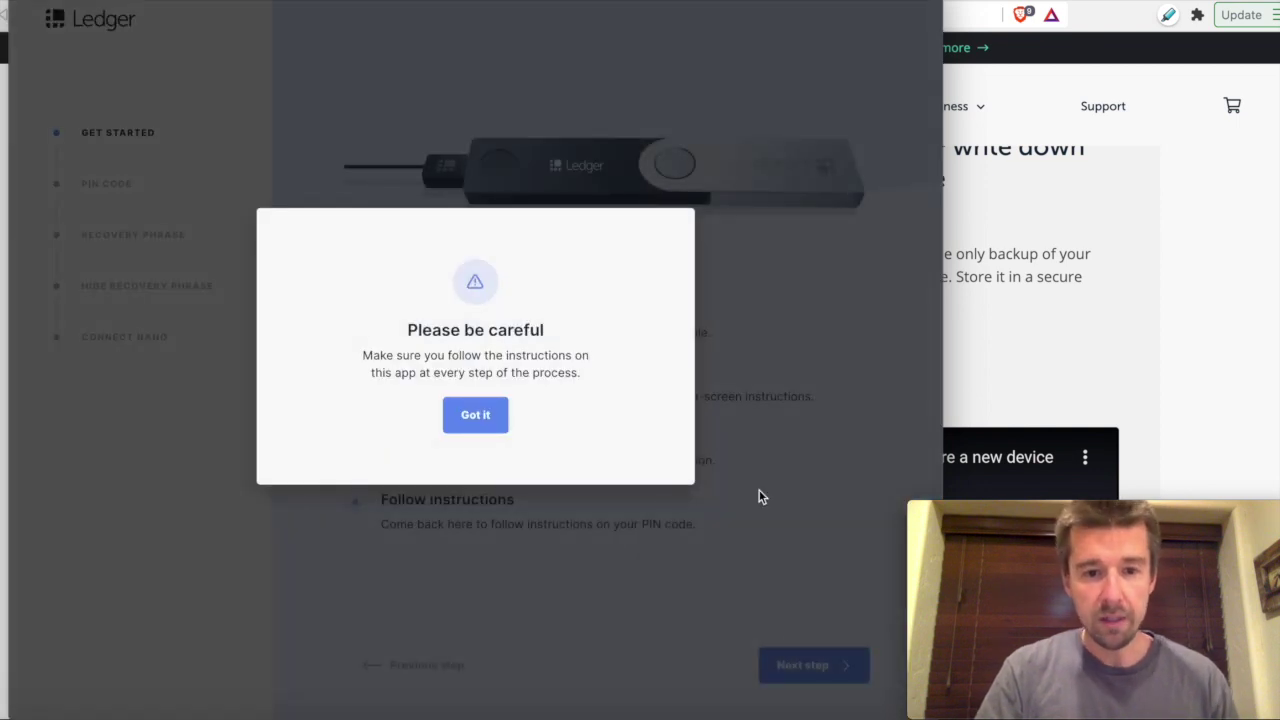
{"action": "left_click", "coordinate": [491, 416]}
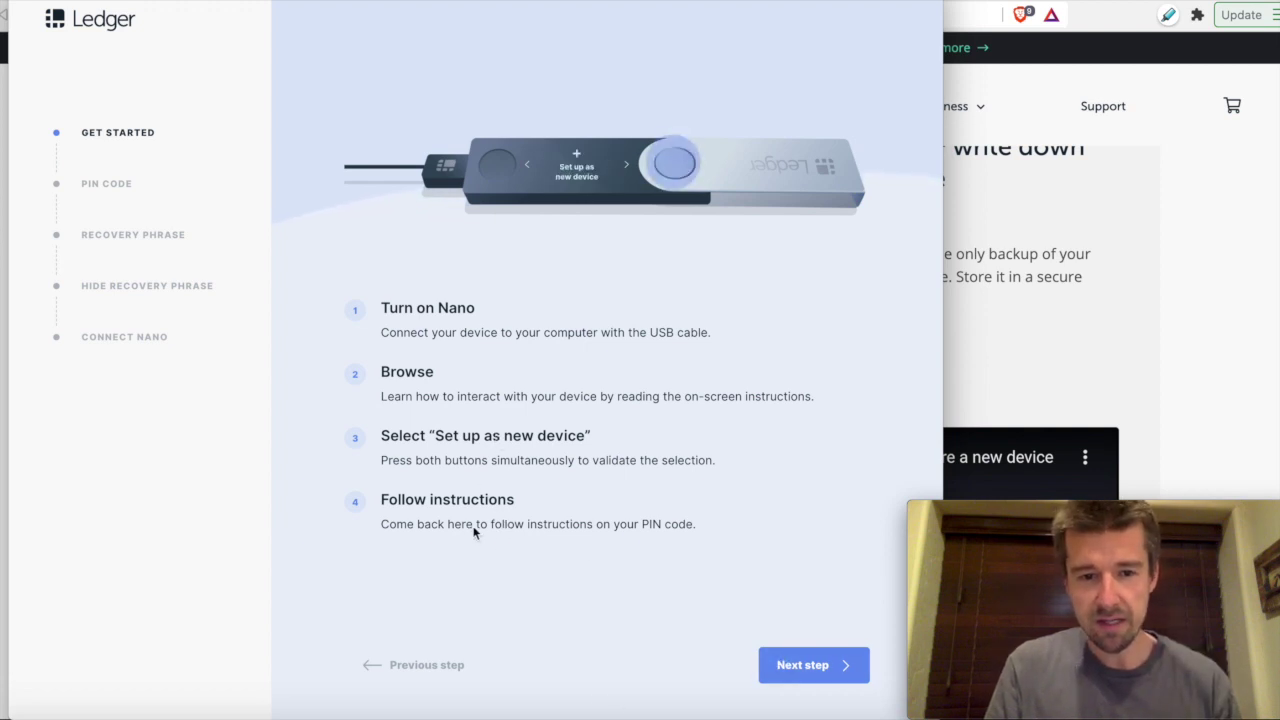
{"action": "left_click", "coordinate": [800, 665]}
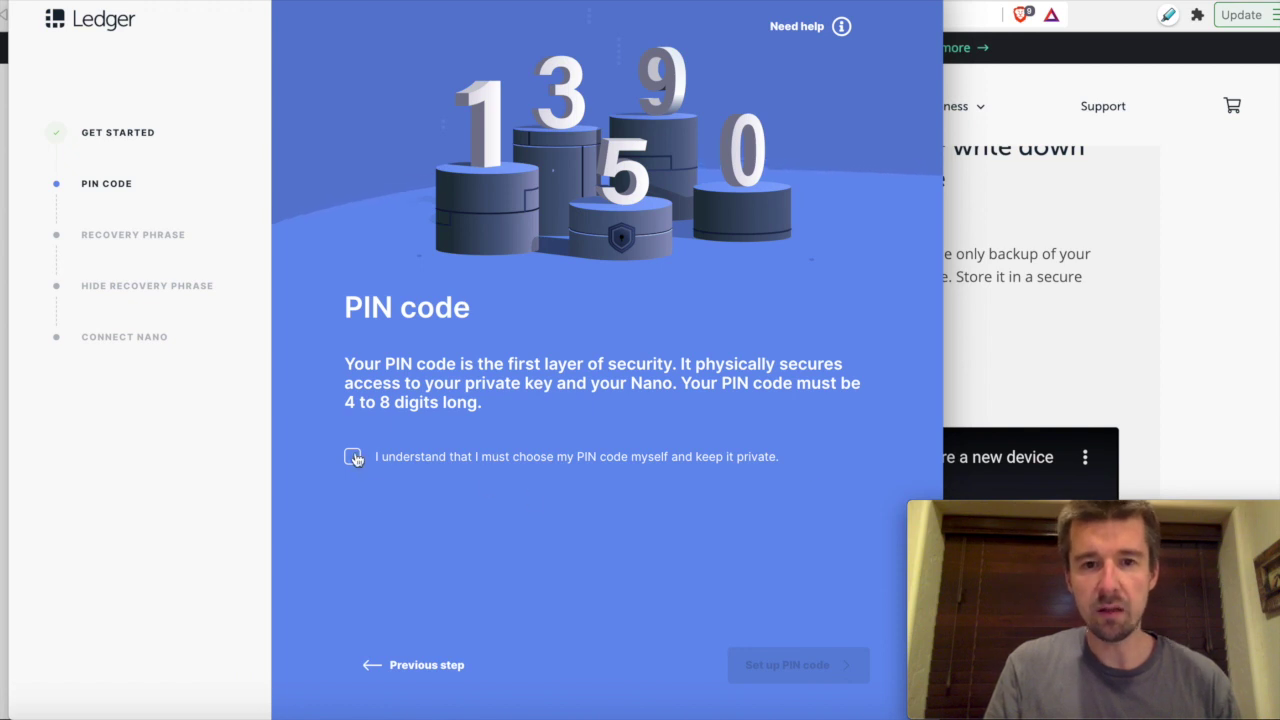
Acknowledge the PIN privacy checkbox, view the PIN instructions, and move to the recovery phrase step
{"action": "left_click", "coordinate": [353, 457]}
{"action": "left_click", "coordinate": [786, 662]}
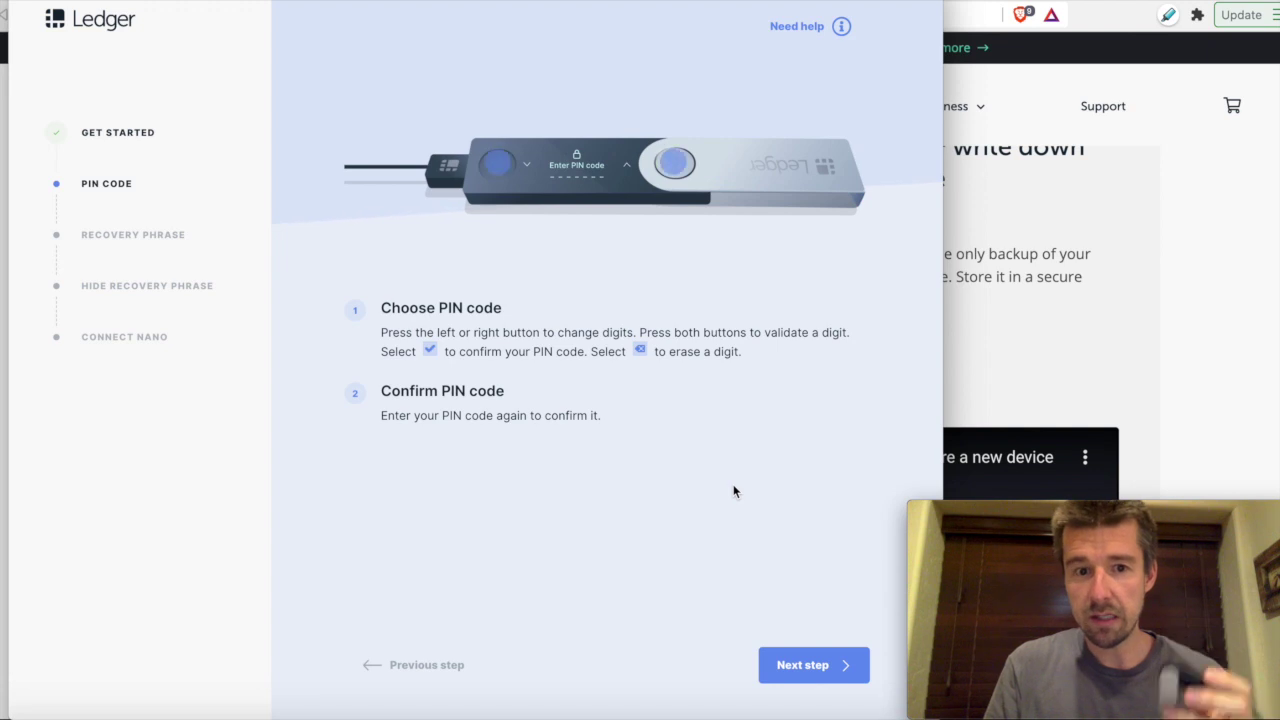
{"action": "left_click", "coordinate": [812, 666]}
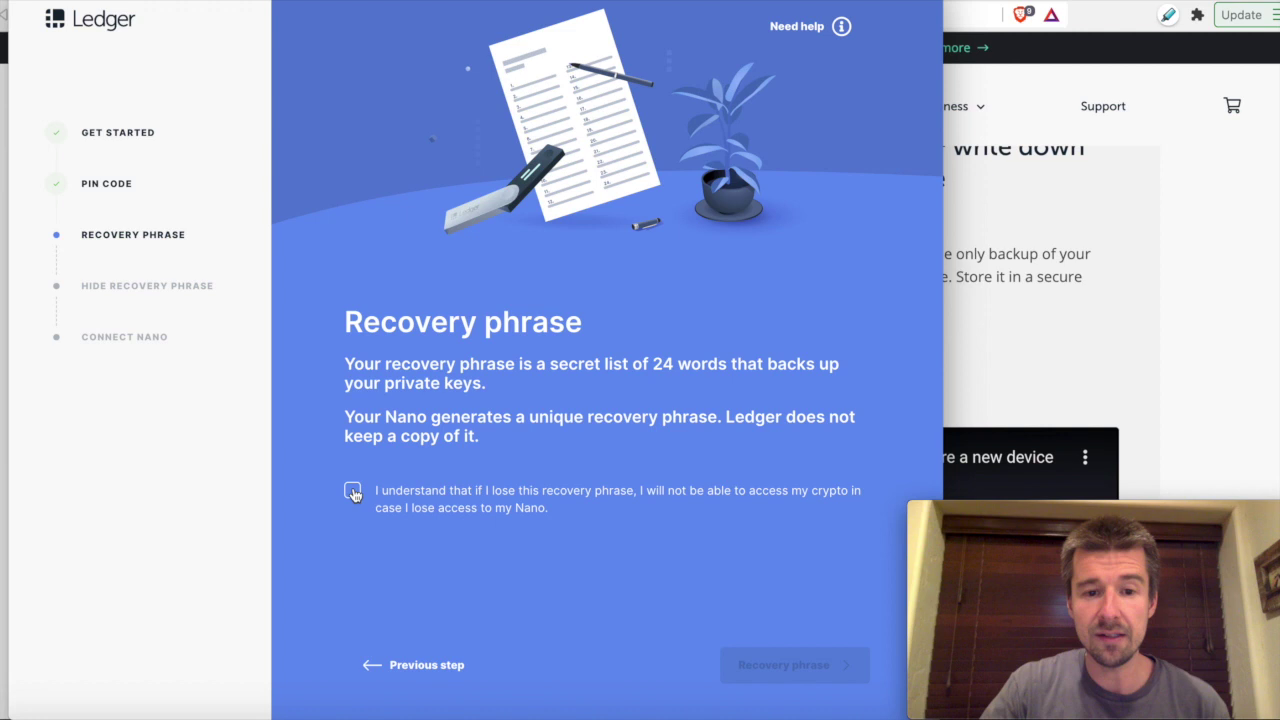
Accept the recovery phrase warning and open the instructions for writing the words on the recovery sheet
{"action": "left_click", "coordinate": [353, 493]}
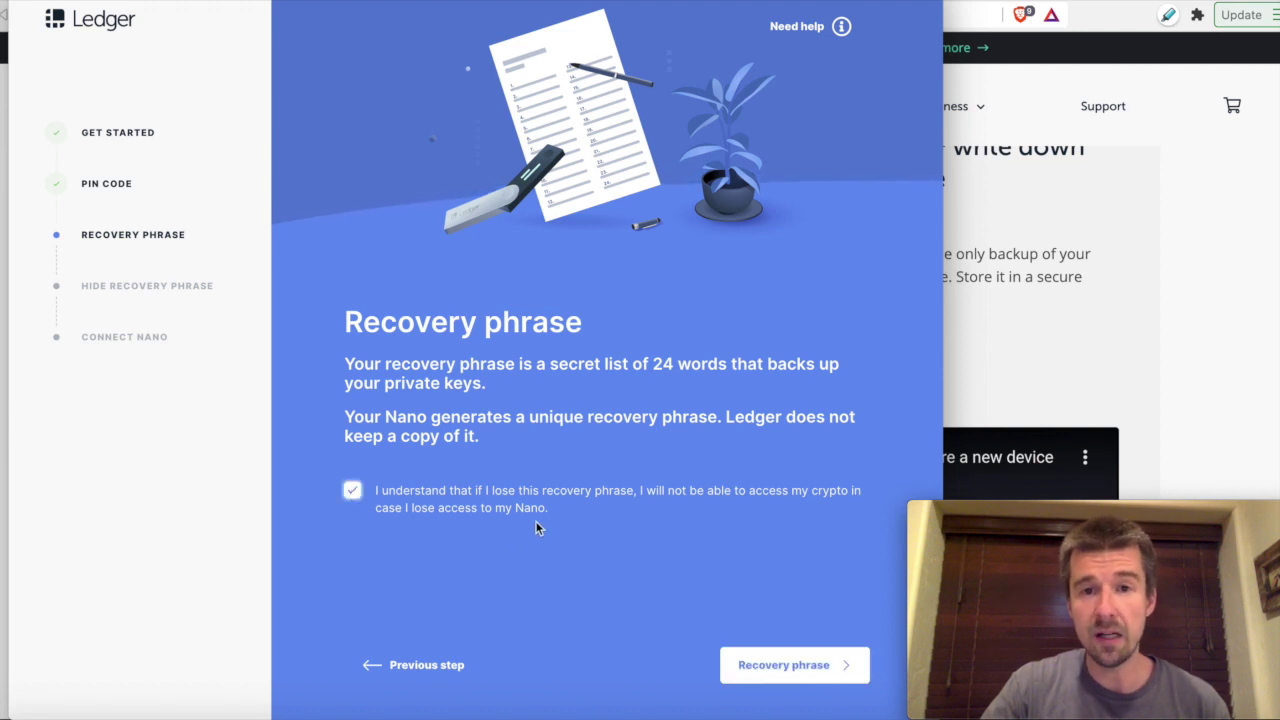
{"action": "left_click", "coordinate": [790, 668]}
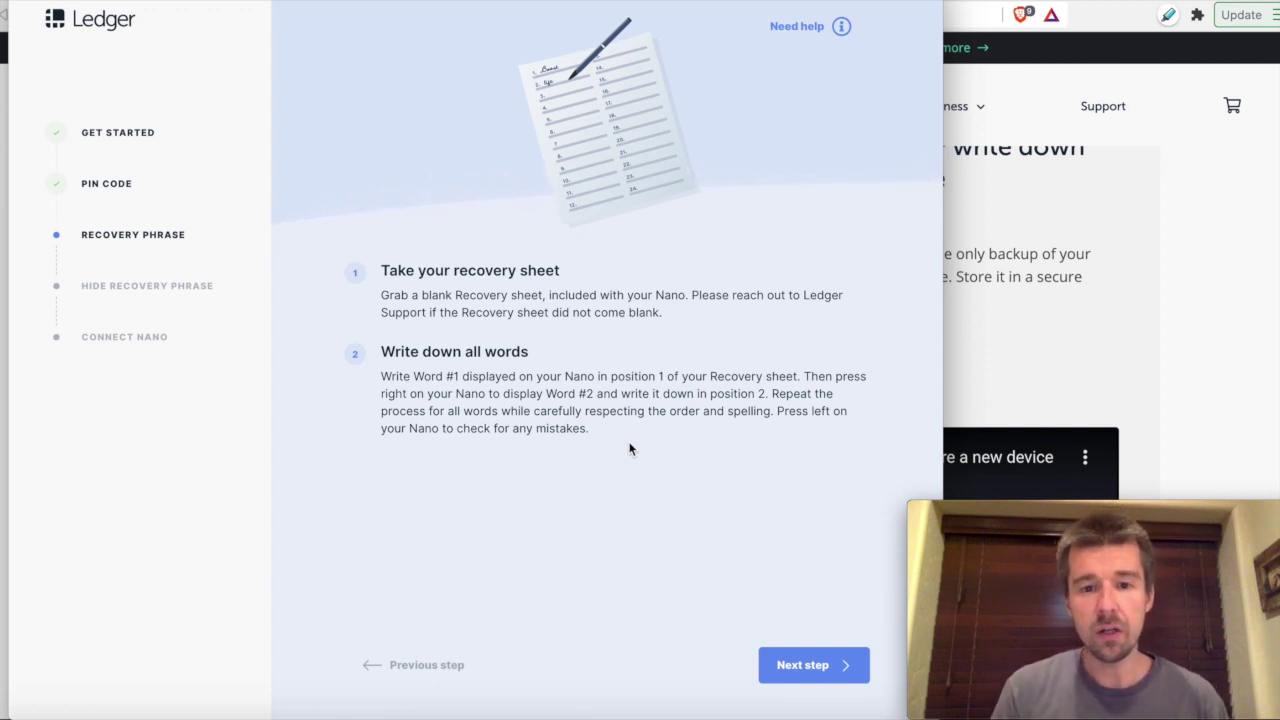
Move past 'Confirm your recovery phrase' to the Hide your recovery phrase step
{"action": "left_click", "coordinate": [806, 660]}
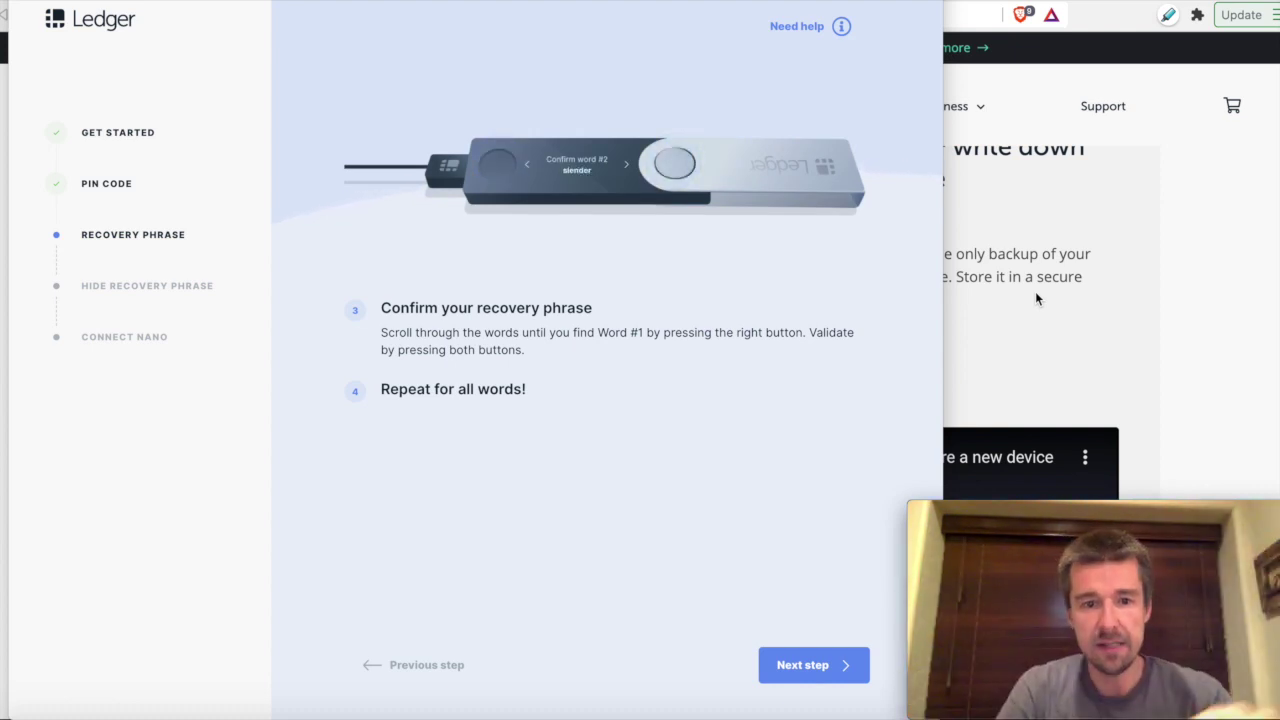
{"action": "left_click", "coordinate": [805, 664]}
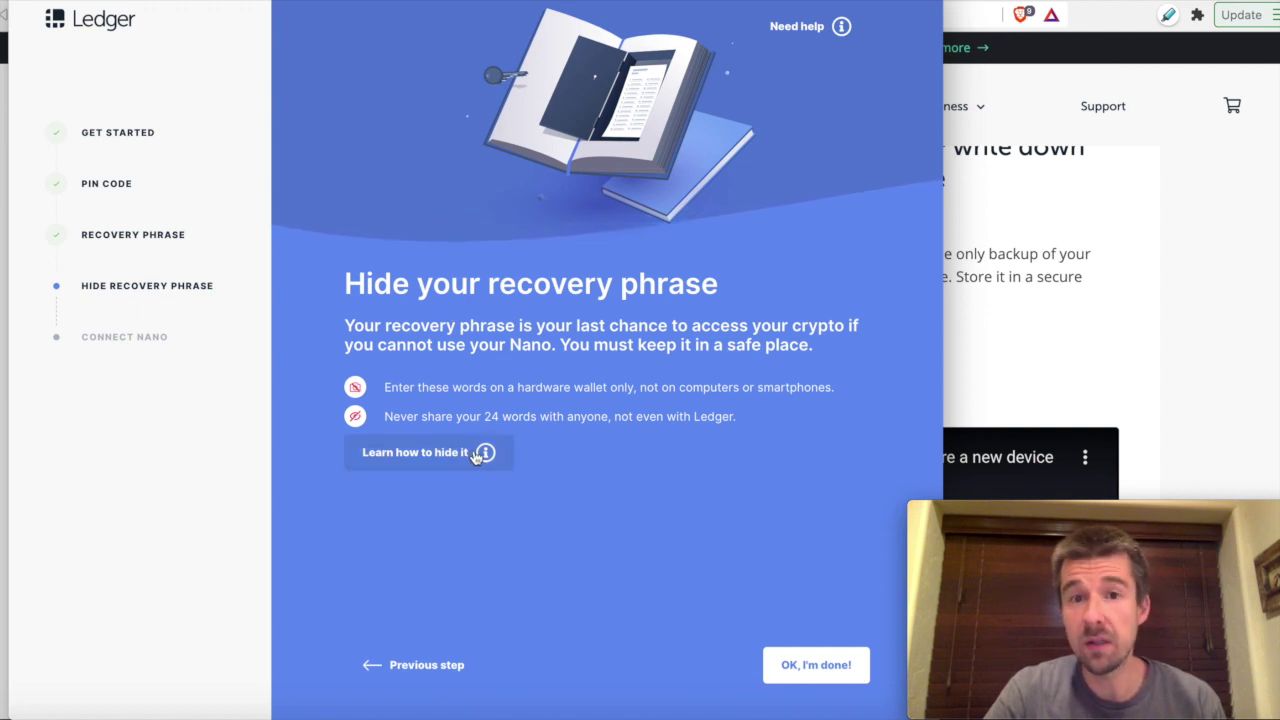
Start the quiz and answer 'On the blockchain', then 'My crypto is no longer safe…'
{"action": "left_click", "coordinate": [816, 668]}
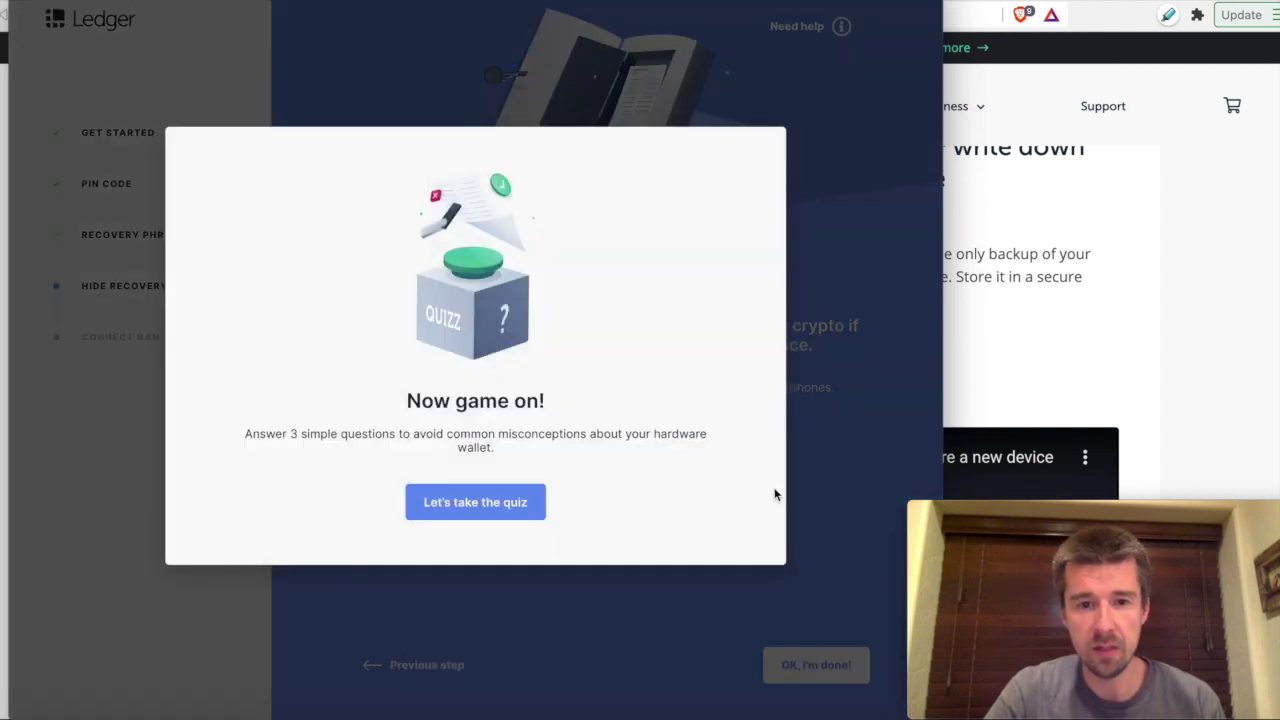
{"action": "left_click", "coordinate": [526, 503]}
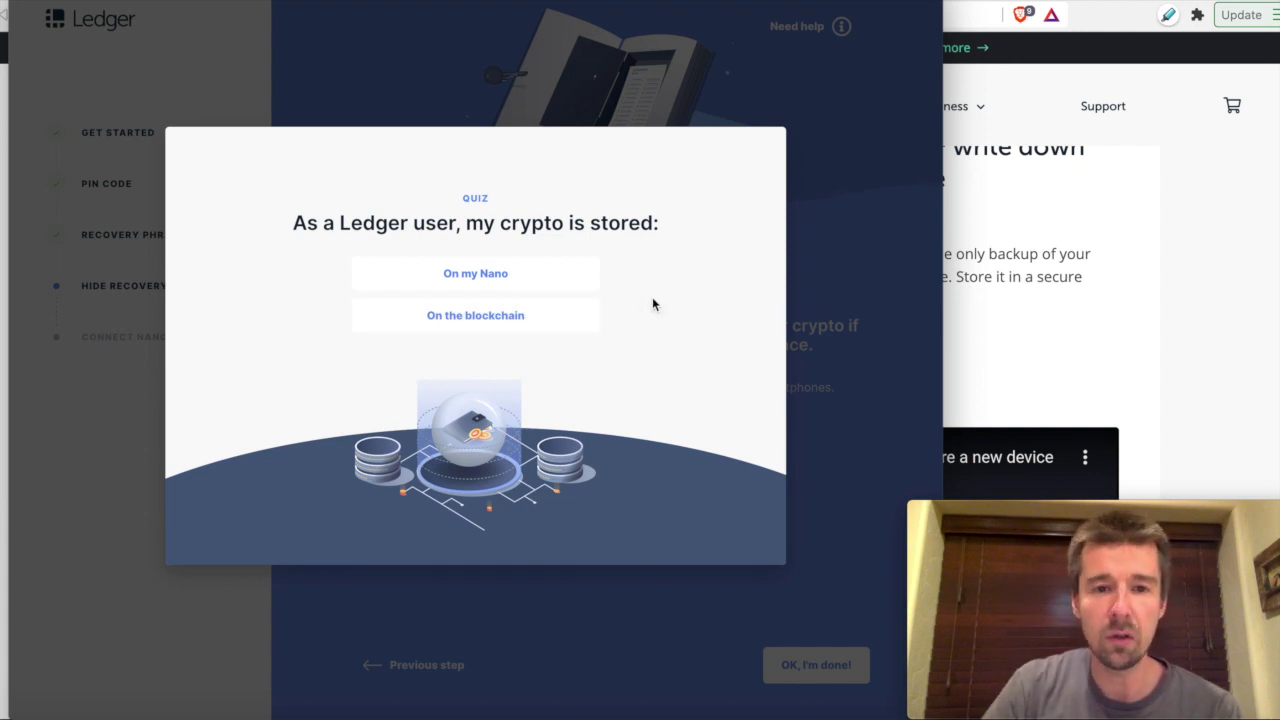
{"action": "left_click", "coordinate": [549, 313]}
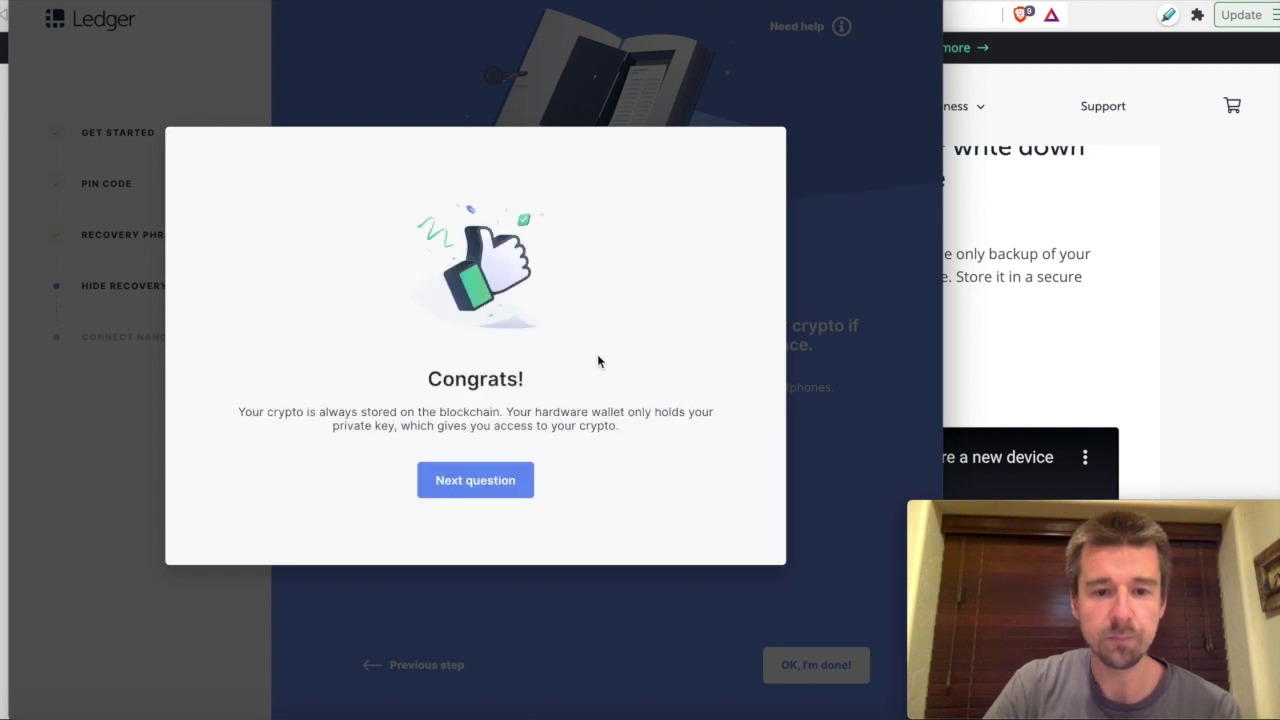
{"action": "left_click", "coordinate": [503, 483]}
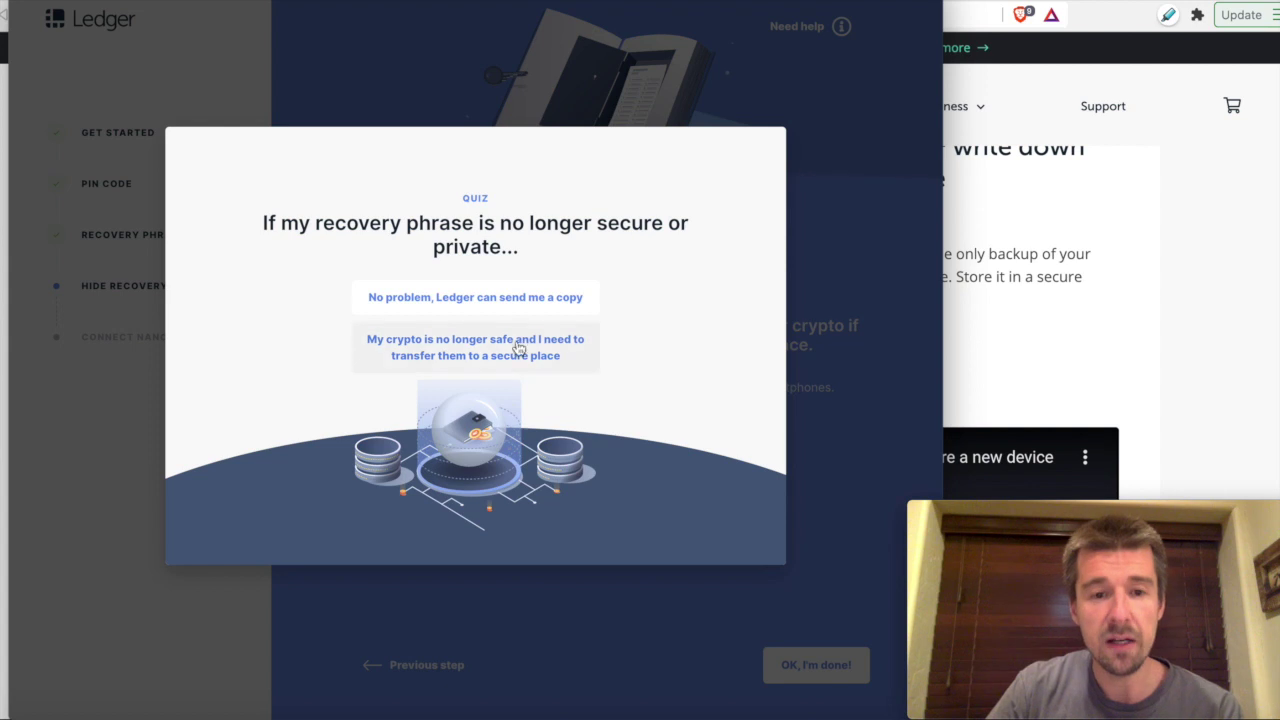
{"action": "left_click", "coordinate": [568, 358]}
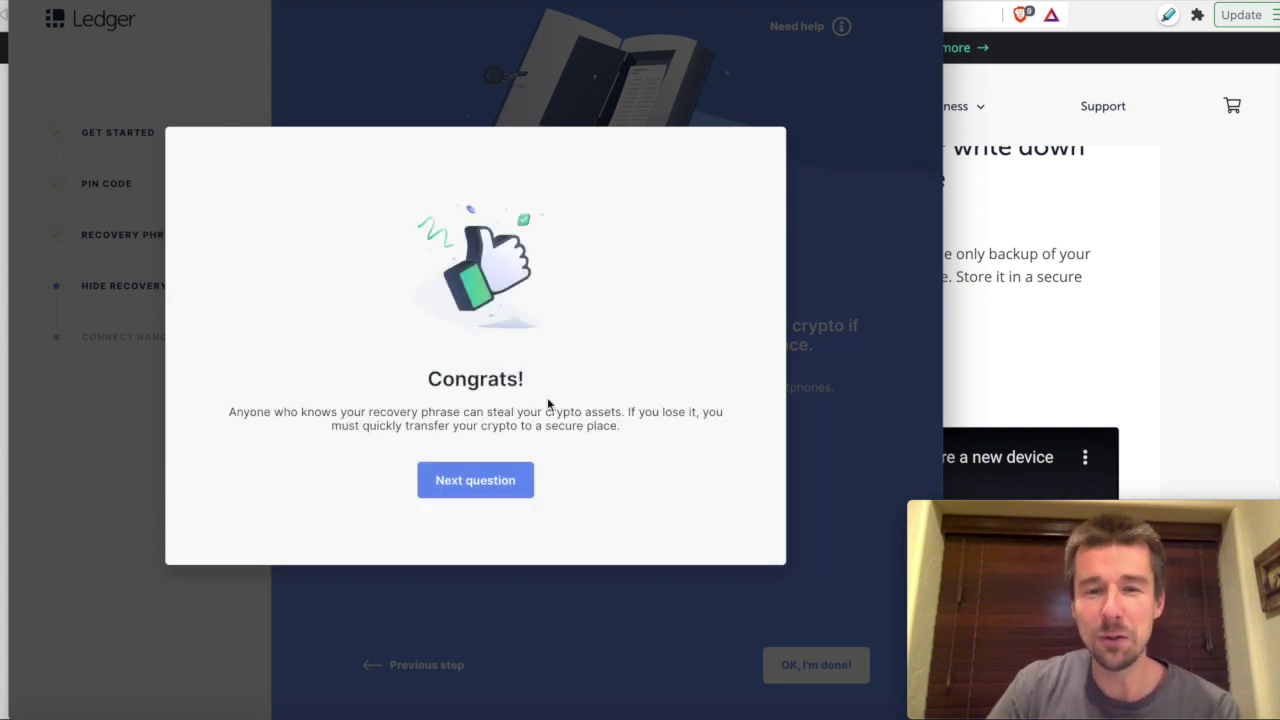
{"action": "left_click", "coordinate": [491, 479]}
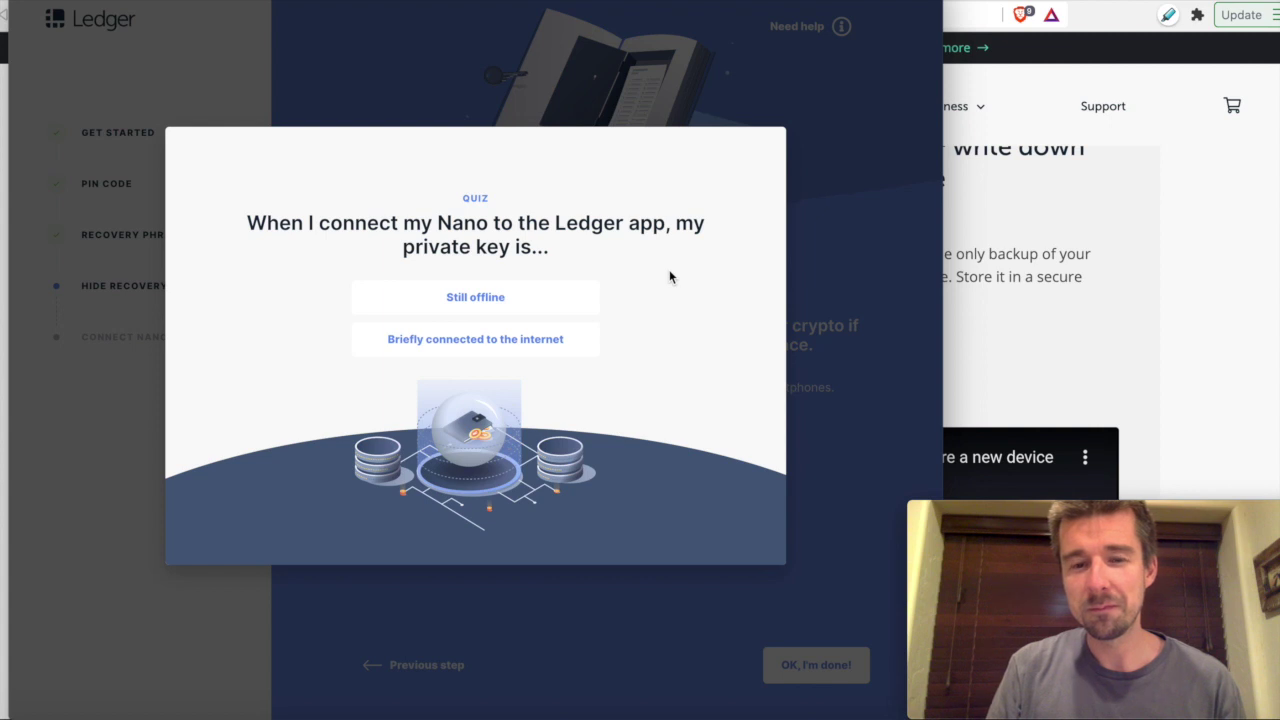
Answer 'Still offline' for the private key question and finish the quiz
{"action": "left_click", "coordinate": [538, 296]}
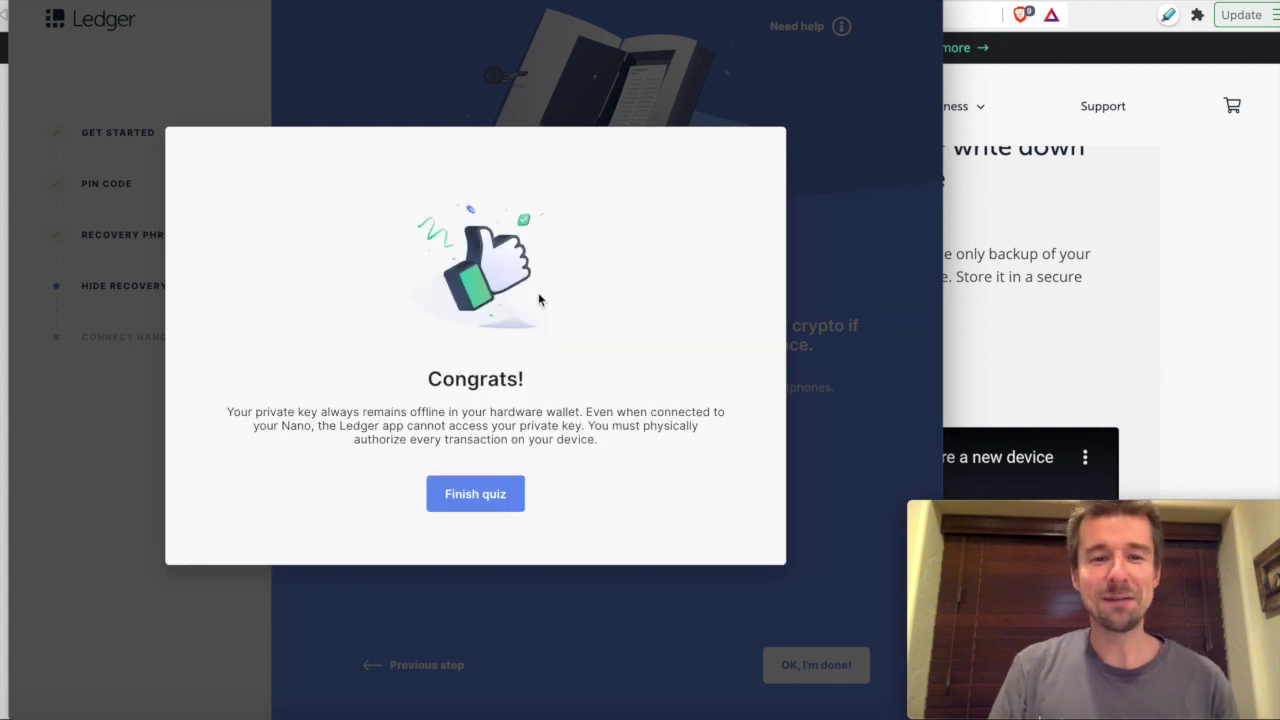
{"action": "left_click", "coordinate": [474, 497]}
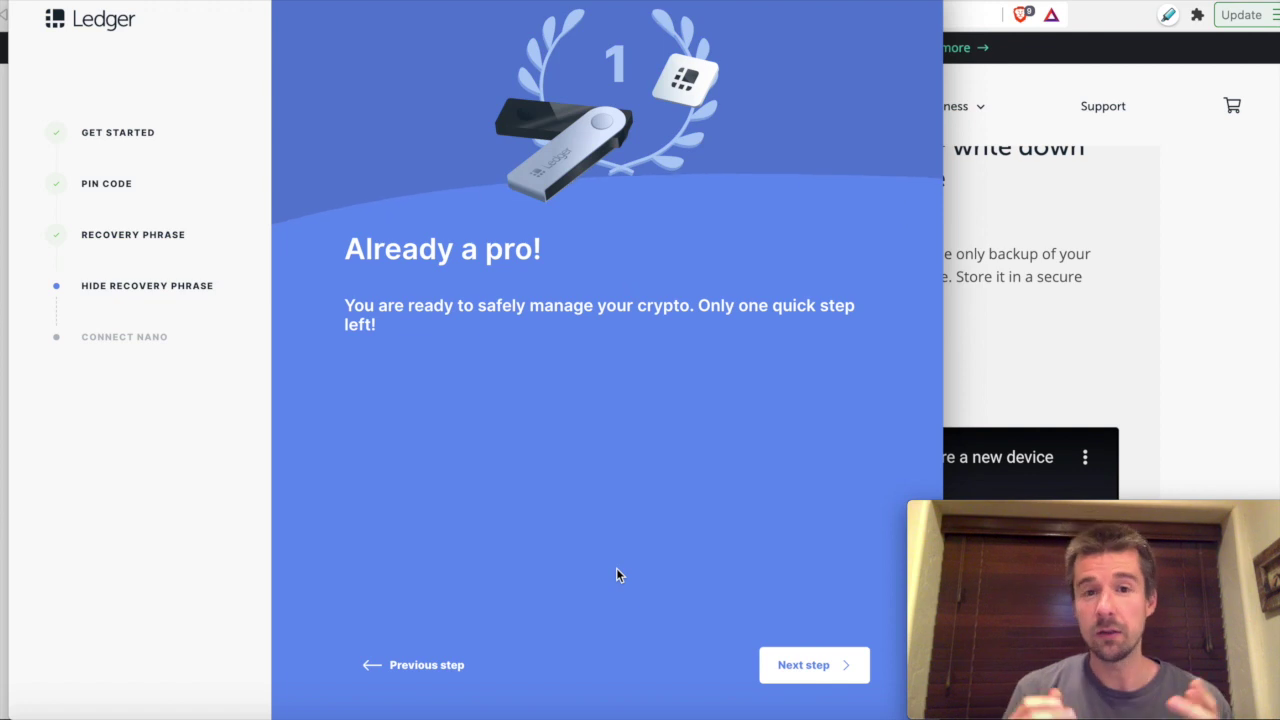
Run the genuine check on the Nano X, then continue from All good! to the Portfolio
{"action": "left_click", "coordinate": [802, 681]}
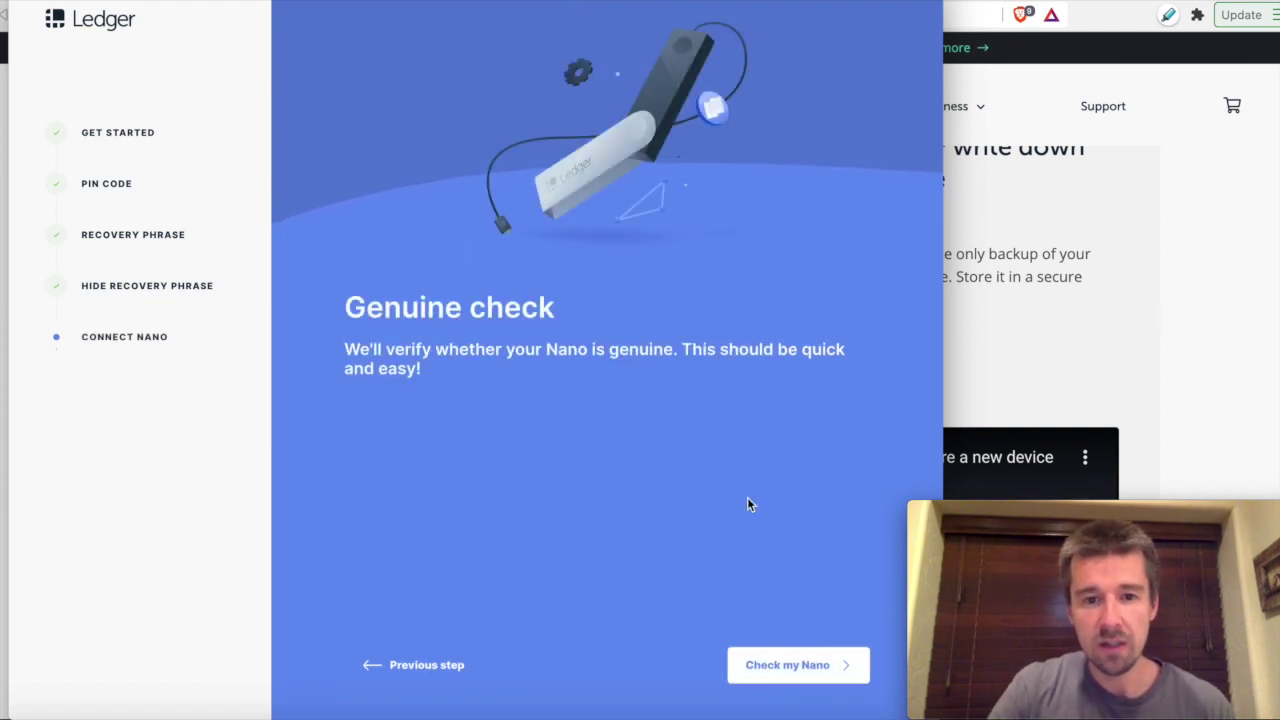
{"action": "left_click", "coordinate": [789, 666]}
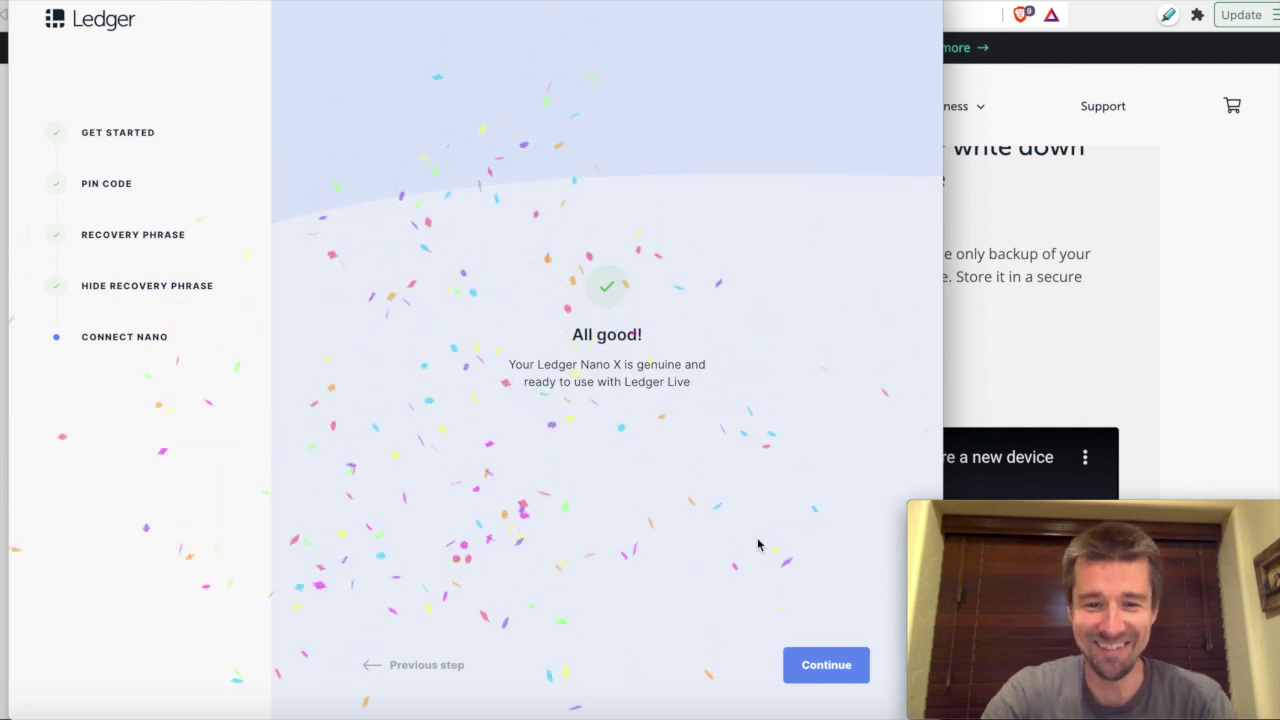
{"action": "left_click", "coordinate": [830, 670]}
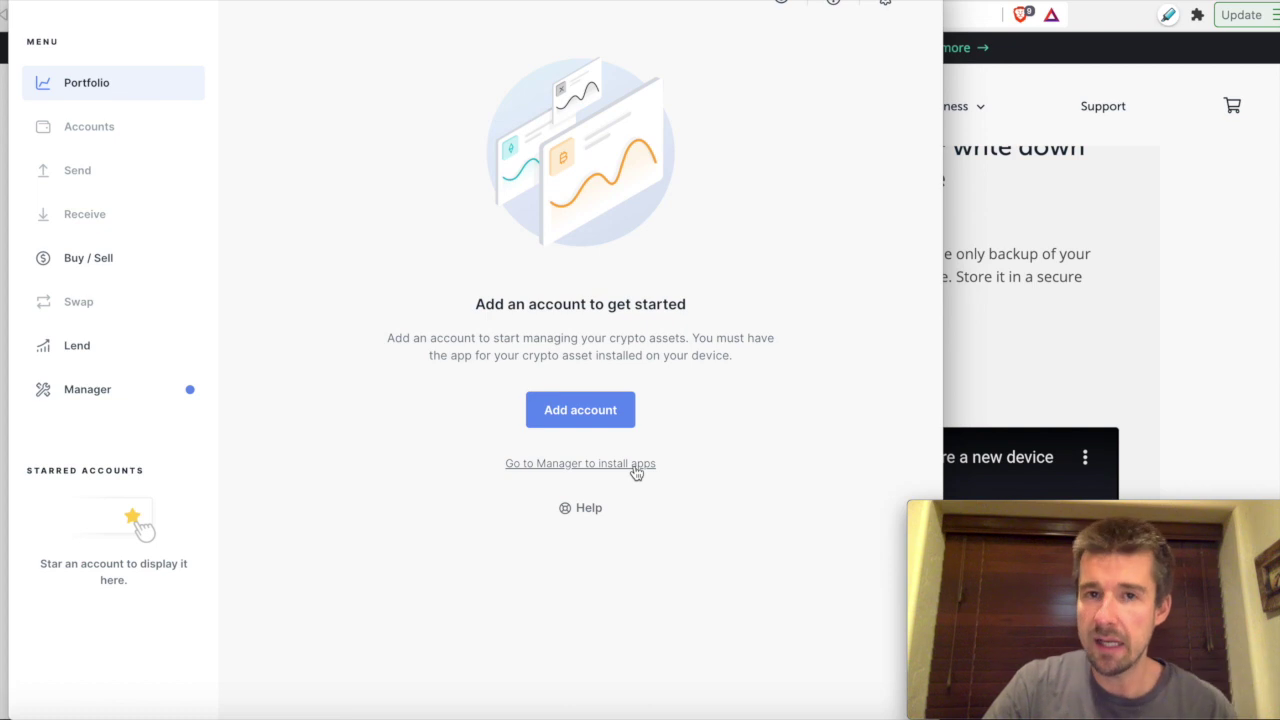
Follow the 'Go to Manager to install apps' link below Add account
{"action": "left_click", "coordinate": [603, 466]}
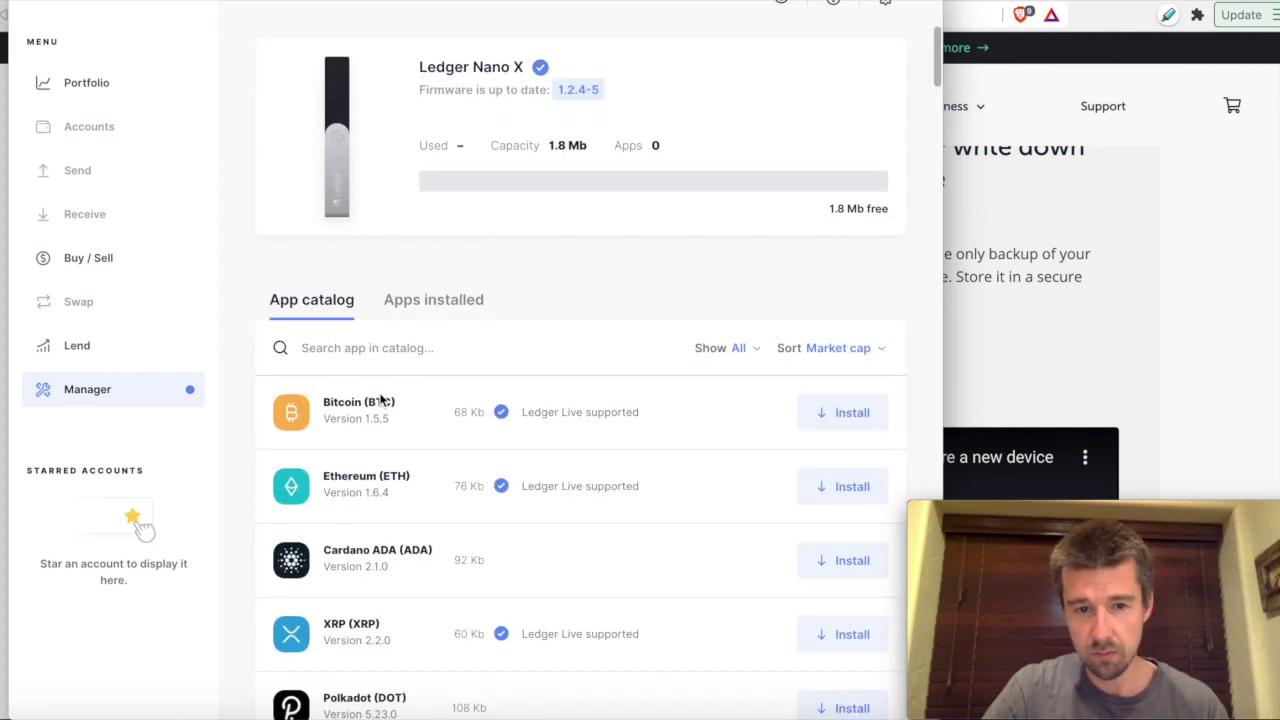
Install Cardano, Bitcoin and Ethereum from the App catalog until each shows Installed
{"action": "scroll", "coordinate": [420, 425], "scroll_direction": "down", "scroll_amount": 4}
{"action": "scroll", "coordinate": [429, 437], "scroll_direction": "up", "scroll_amount": 4}
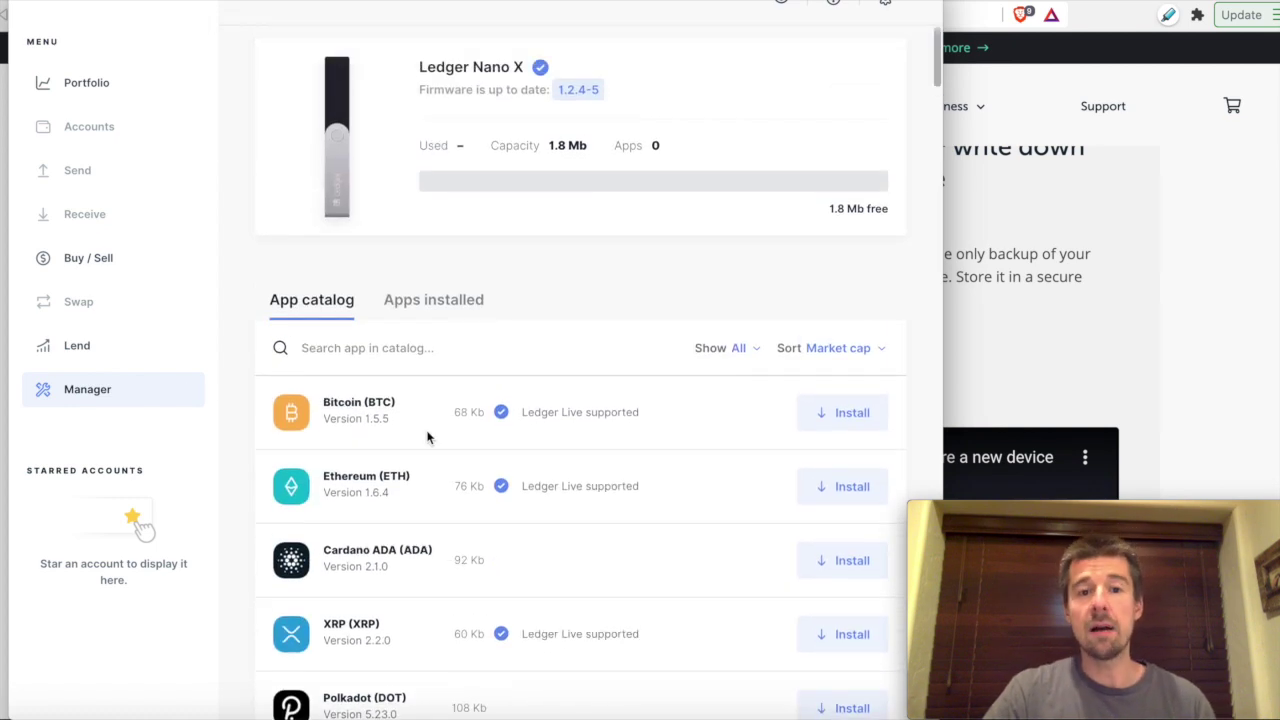
{"action": "scroll", "coordinate": [428, 437], "scroll_direction": "down", "scroll_amount": 3}
{"action": "scroll", "coordinate": [427, 437], "scroll_direction": "down", "scroll_amount": 1}
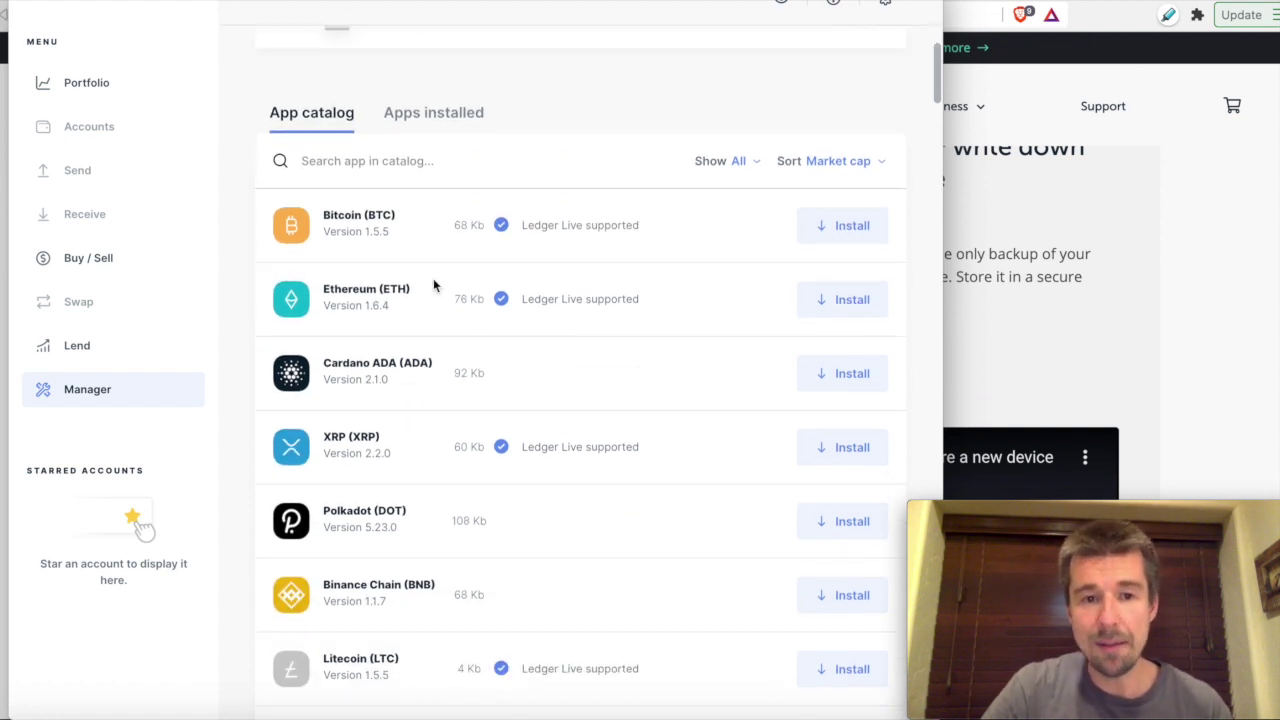
{"action": "scroll", "coordinate": [379, 533], "scroll_direction": "down", "scroll_amount": 1}
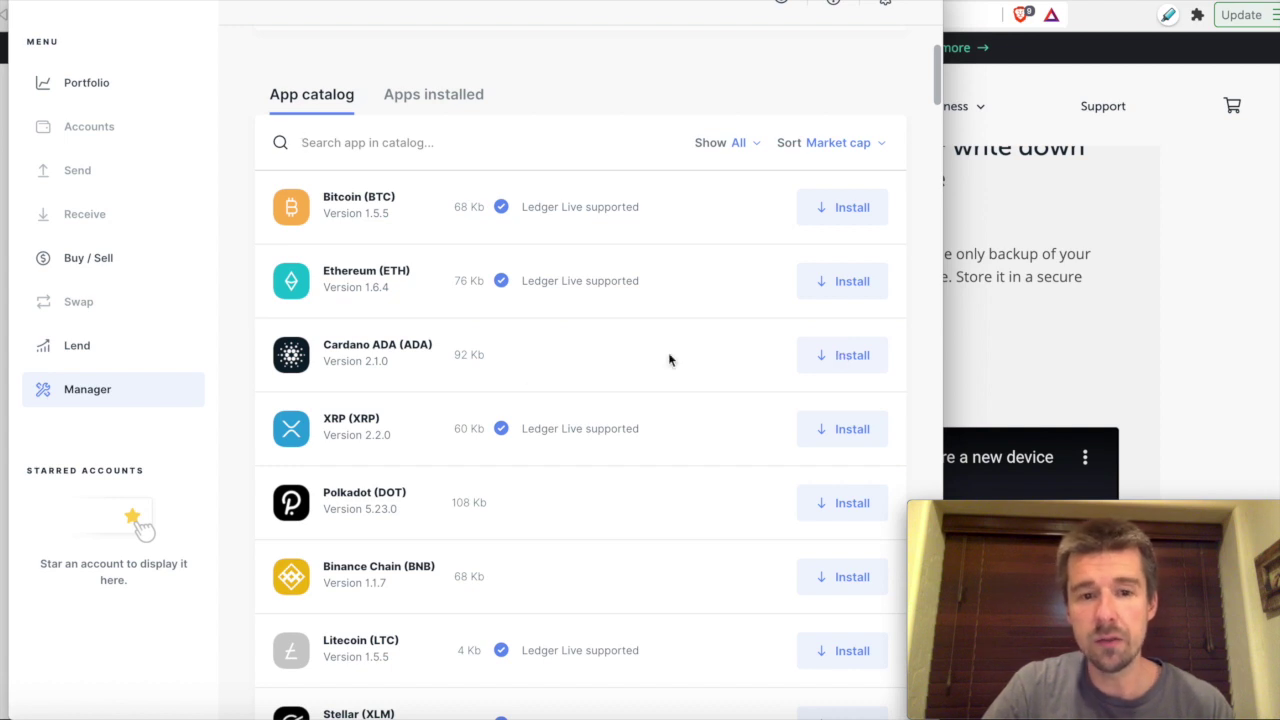
{"action": "left_click", "coordinate": [847, 357]}
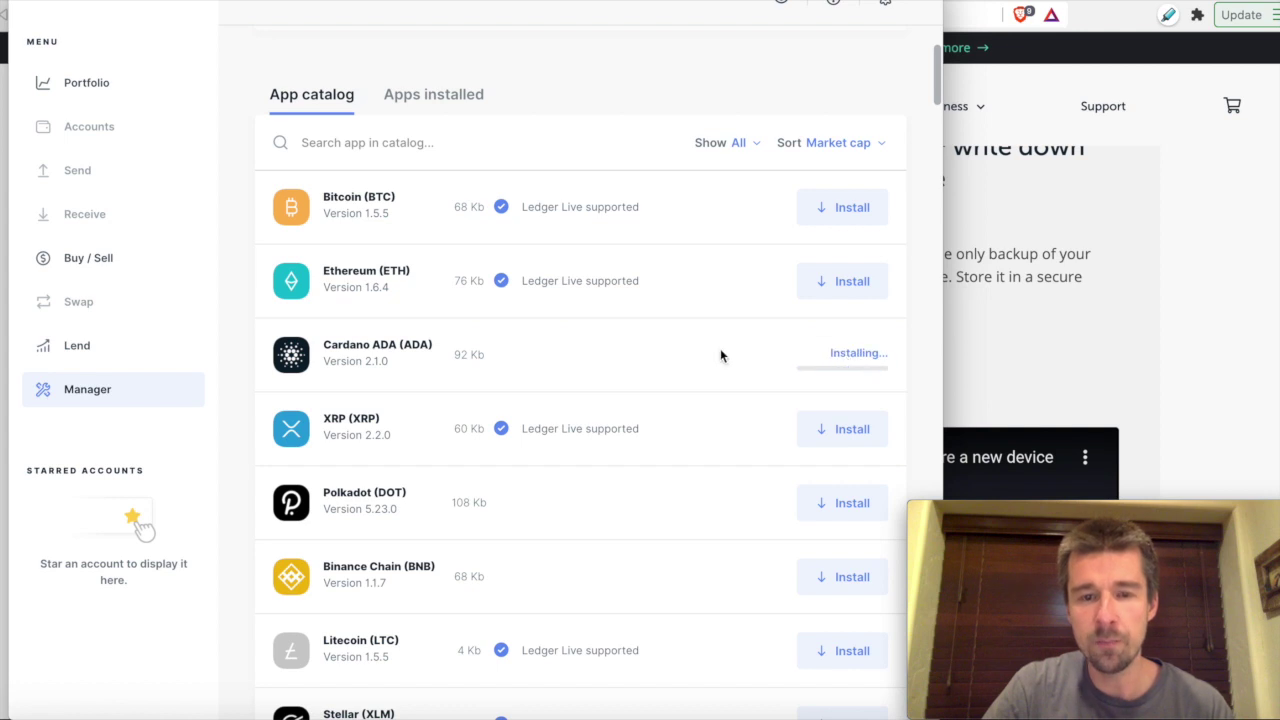
{"action": "left_click", "coordinate": [836, 212]}
{"action": "left_click", "coordinate": [833, 281]}
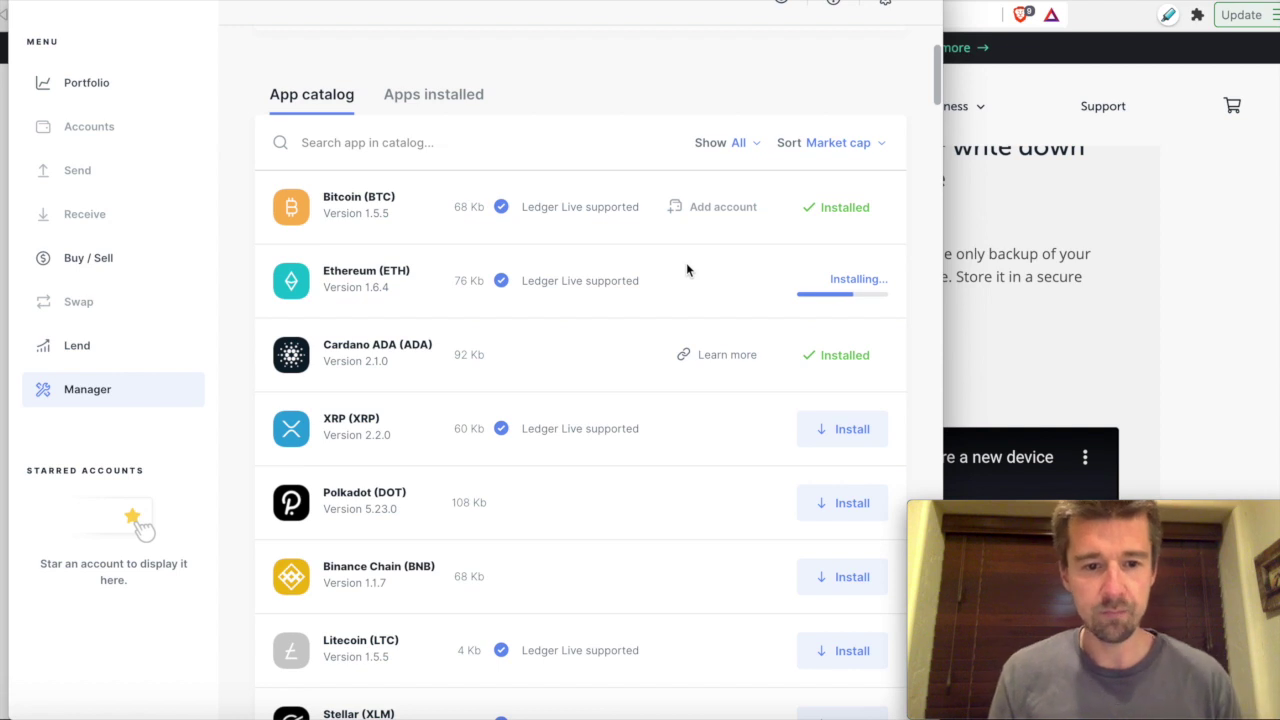
{"action": "scroll", "coordinate": [669, 300], "scroll_direction": "down", "scroll_amount": 5}
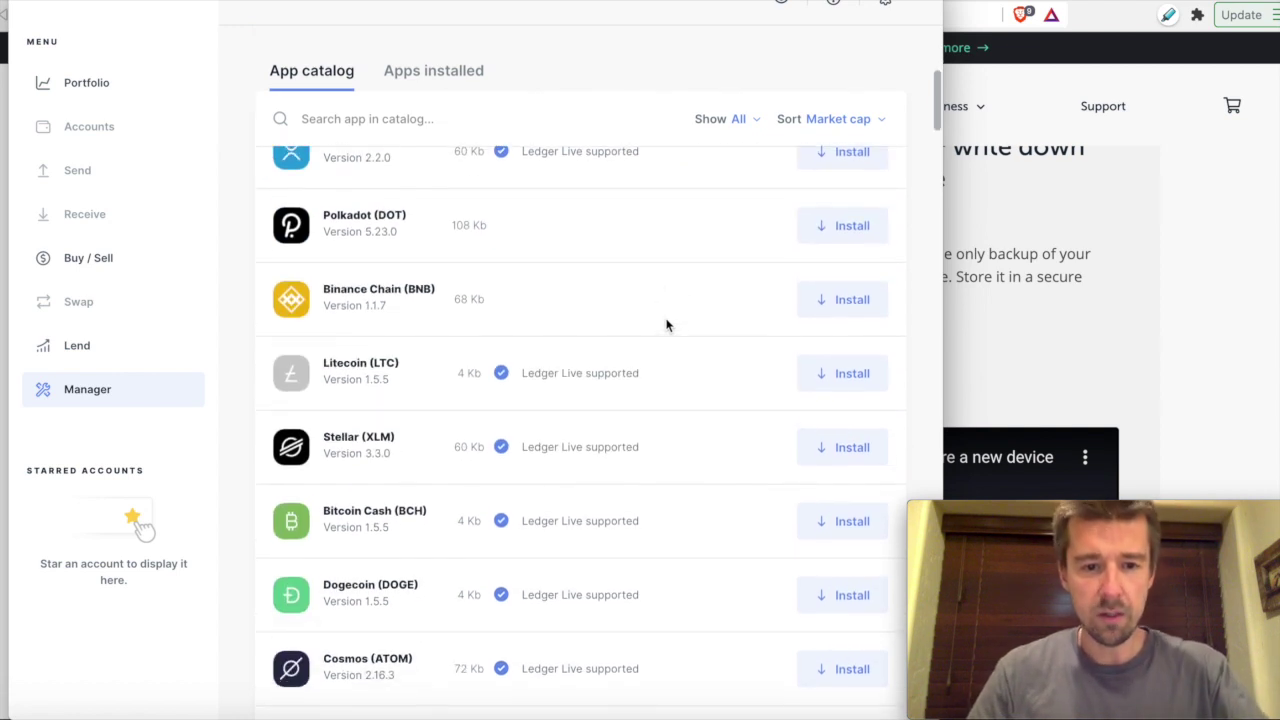
{"action": "scroll", "coordinate": [667, 323], "scroll_direction": "down", "scroll_amount": 2}
{"action": "scroll", "coordinate": [666, 323], "scroll_direction": "up", "scroll_amount": 8}
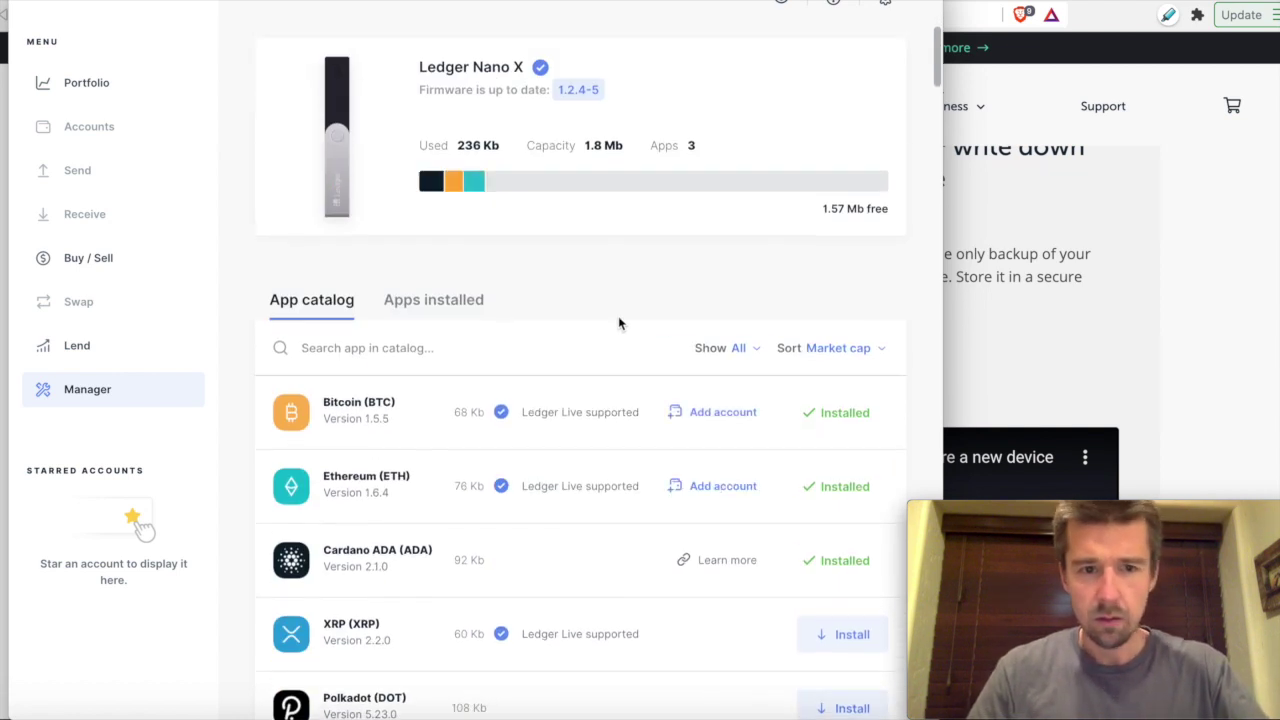
Search the catalog for 'check', install Recovery Check, then clear the search
{"action": "left_click", "coordinate": [379, 483]}
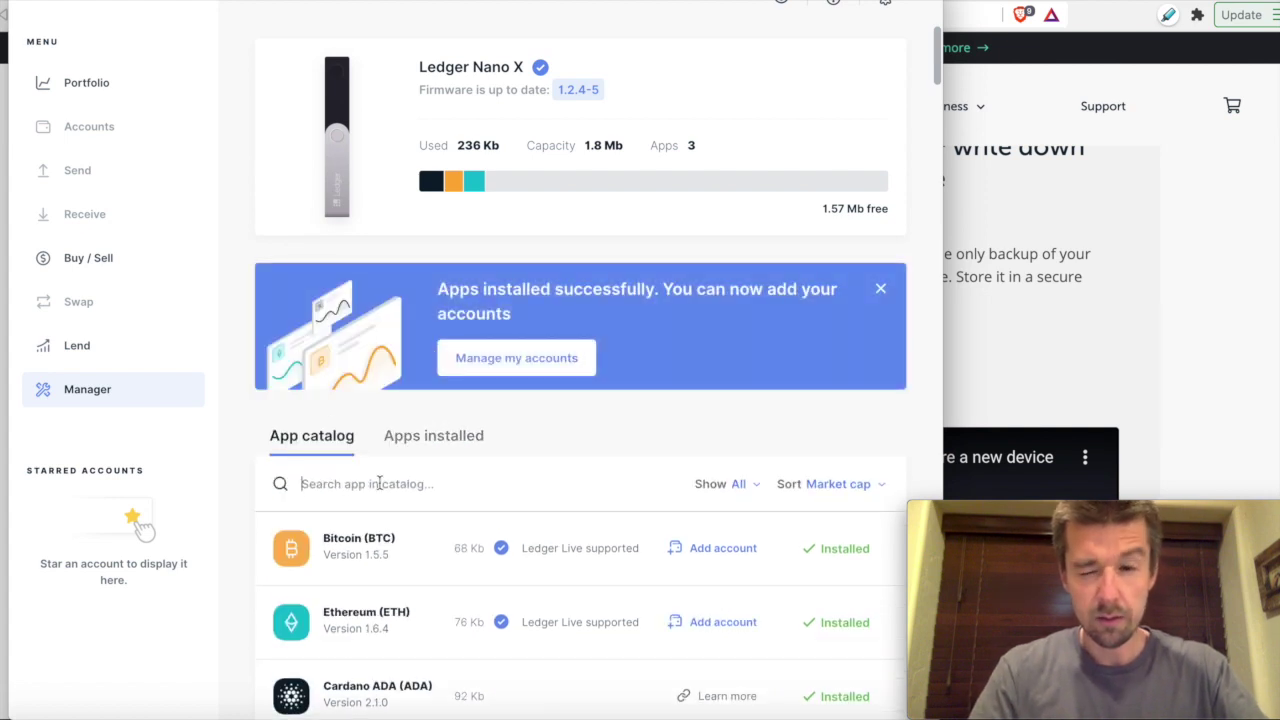
{"action": "type", "text": "check"}
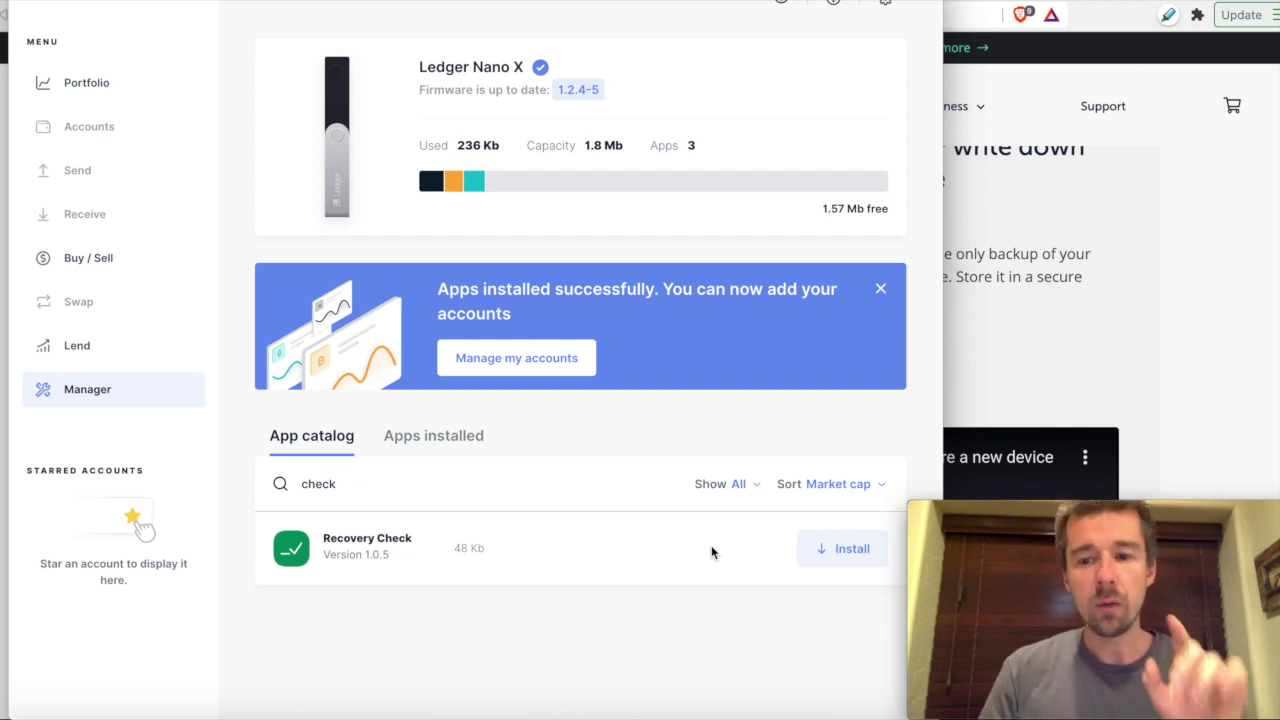
{"action": "left_click", "coordinate": [836, 549]}
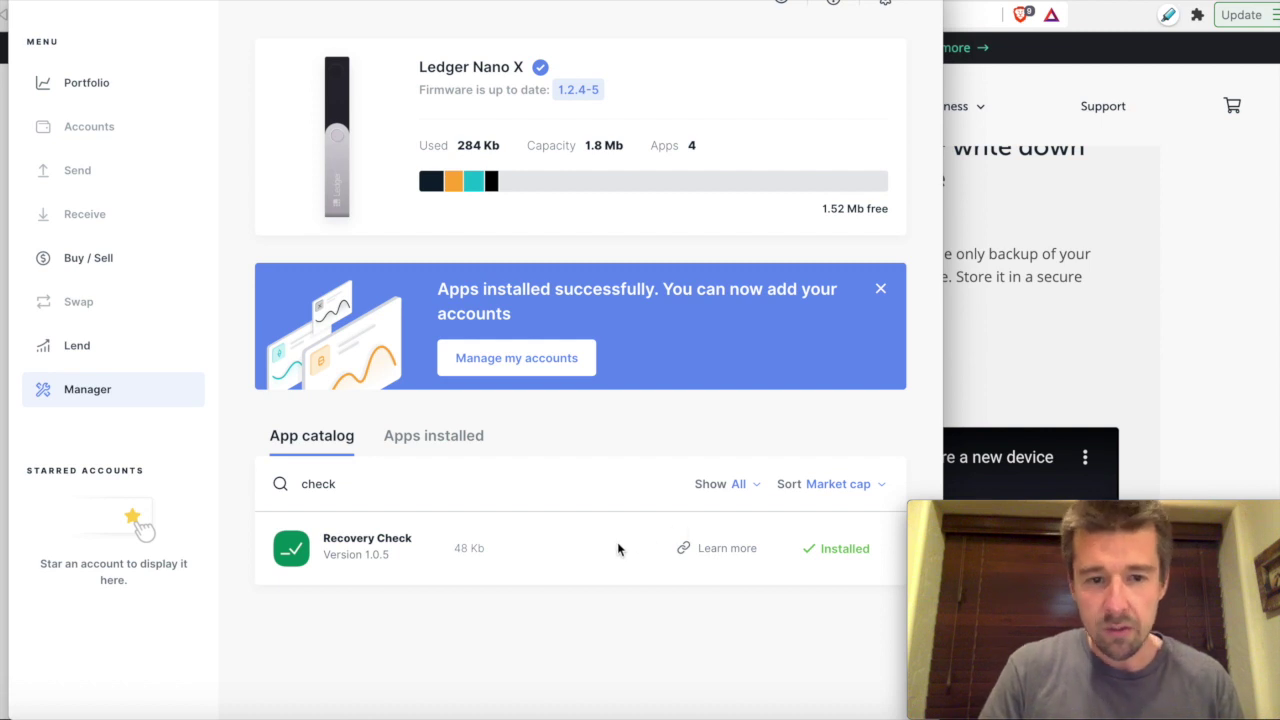
{"action": "key", "text": "BackSpace"}
{"action": "key", "text": "BackSpace"}
{"action": "key", "text": "BackSpace"}
{"action": "key", "text": "BackSpace"}
{"action": "key", "text": "BackSpace"}
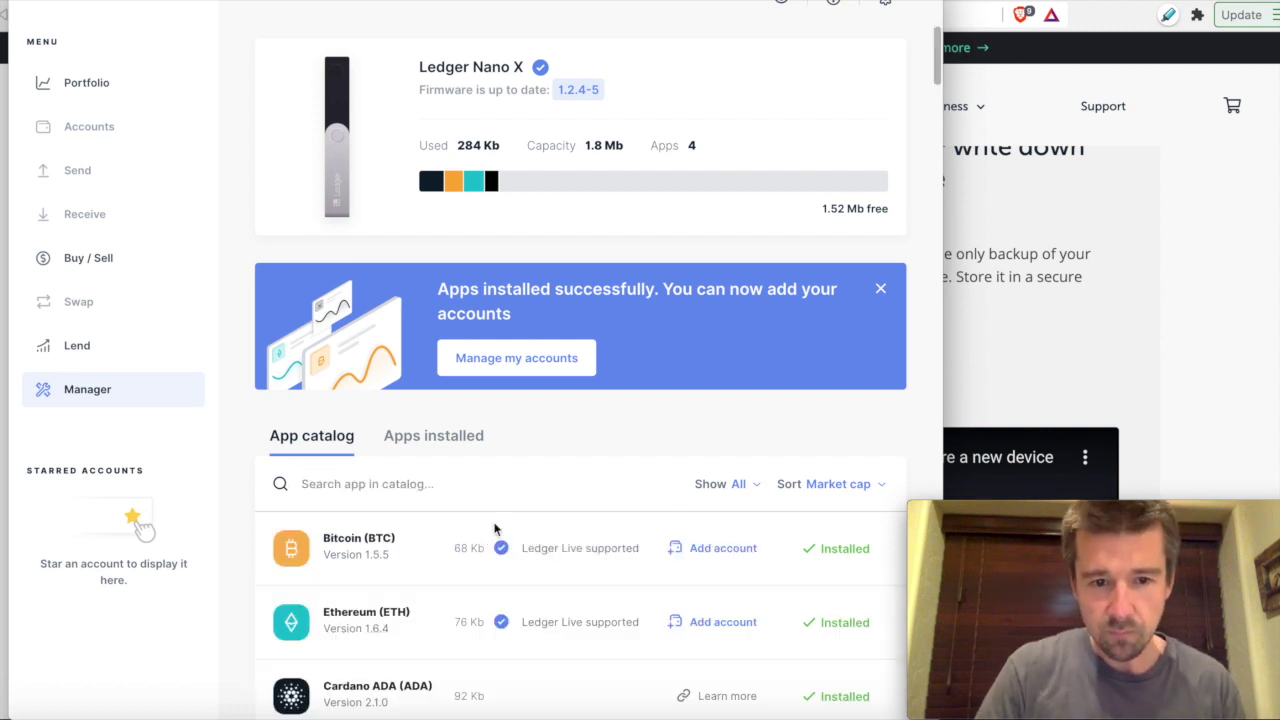
{"action": "scroll", "coordinate": [495, 530], "scroll_direction": "down", "scroll_amount": 5}
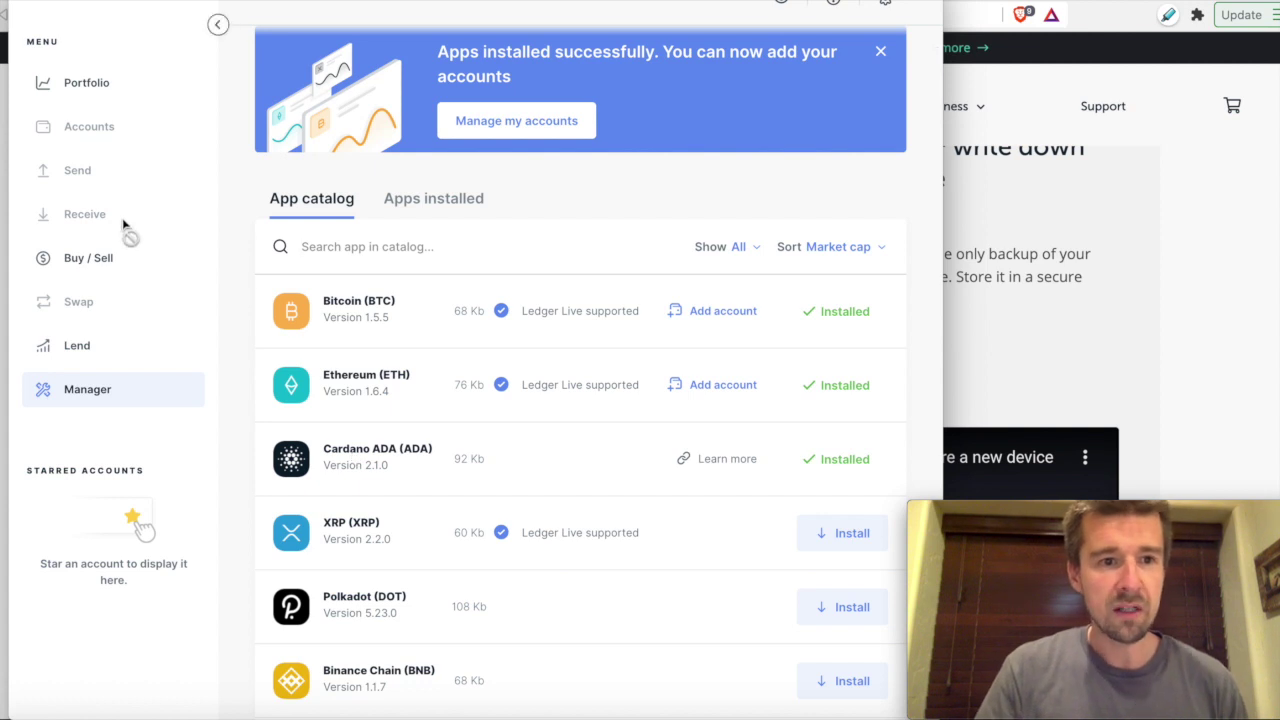
From Portfolio, add Bitcoin (BTC) native segwit and segwit accounts
{"action": "left_click", "coordinate": [98, 92]}
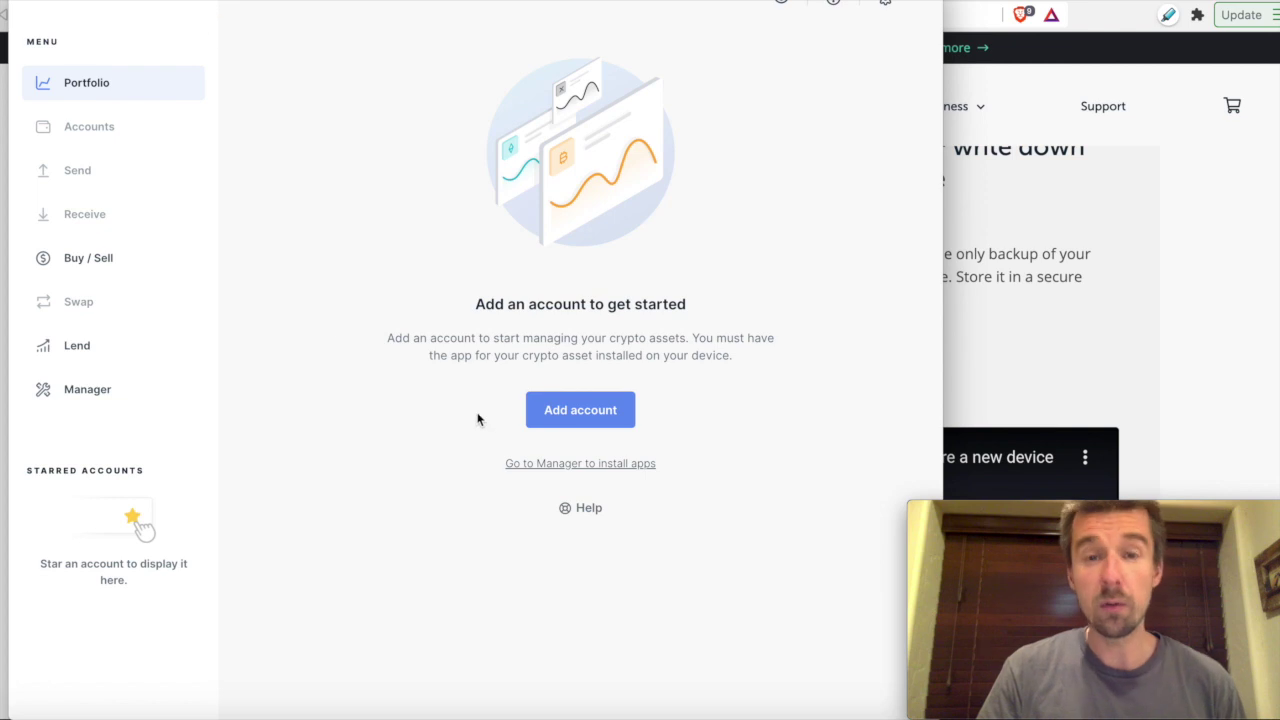
{"action": "left_click", "coordinate": [568, 412]}
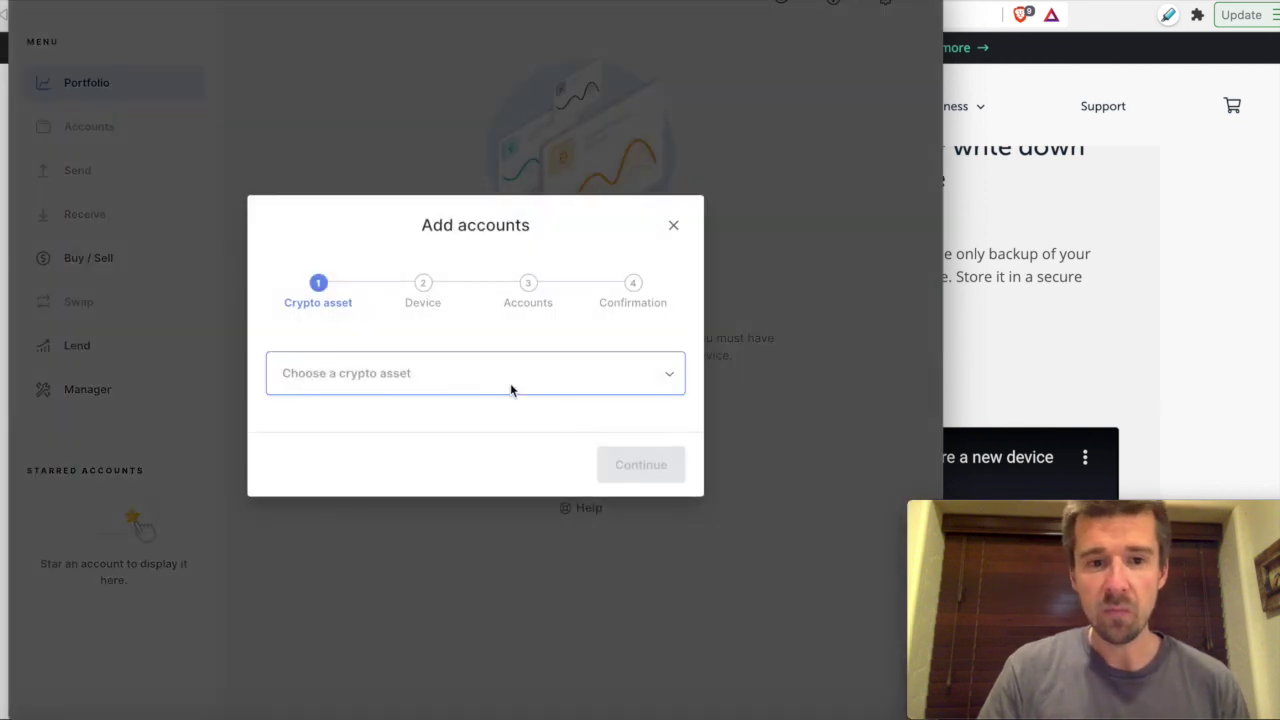
{"action": "left_click", "coordinate": [460, 383]}
{"action": "left_click", "coordinate": [412, 428]}
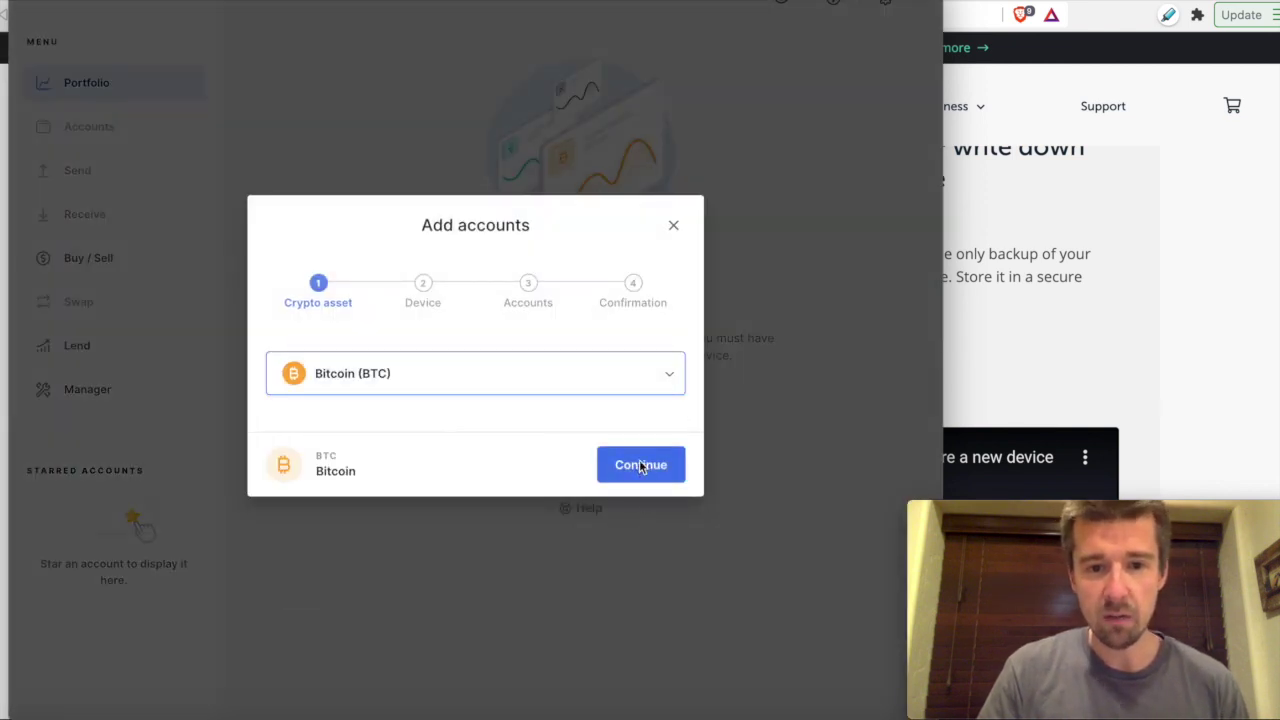
{"action": "left_click", "coordinate": [641, 465]}
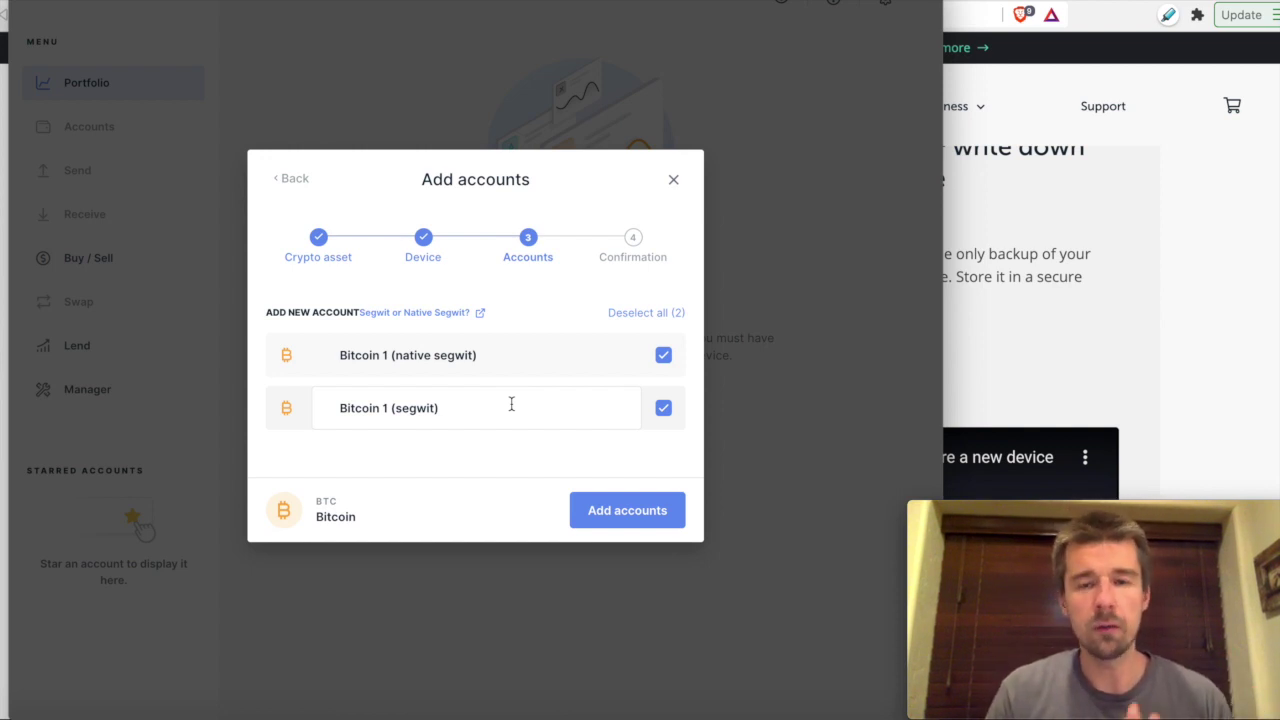
{"action": "left_click", "coordinate": [595, 513]}
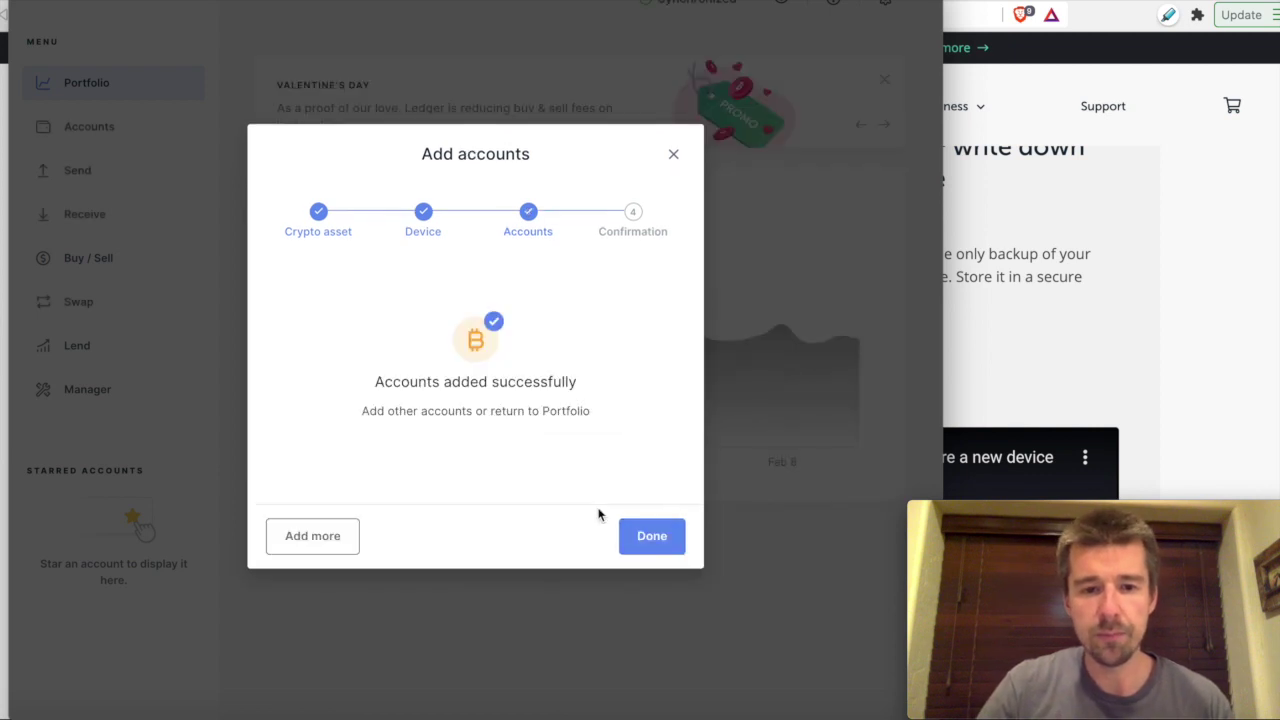
{"action": "left_click", "coordinate": [650, 536]}
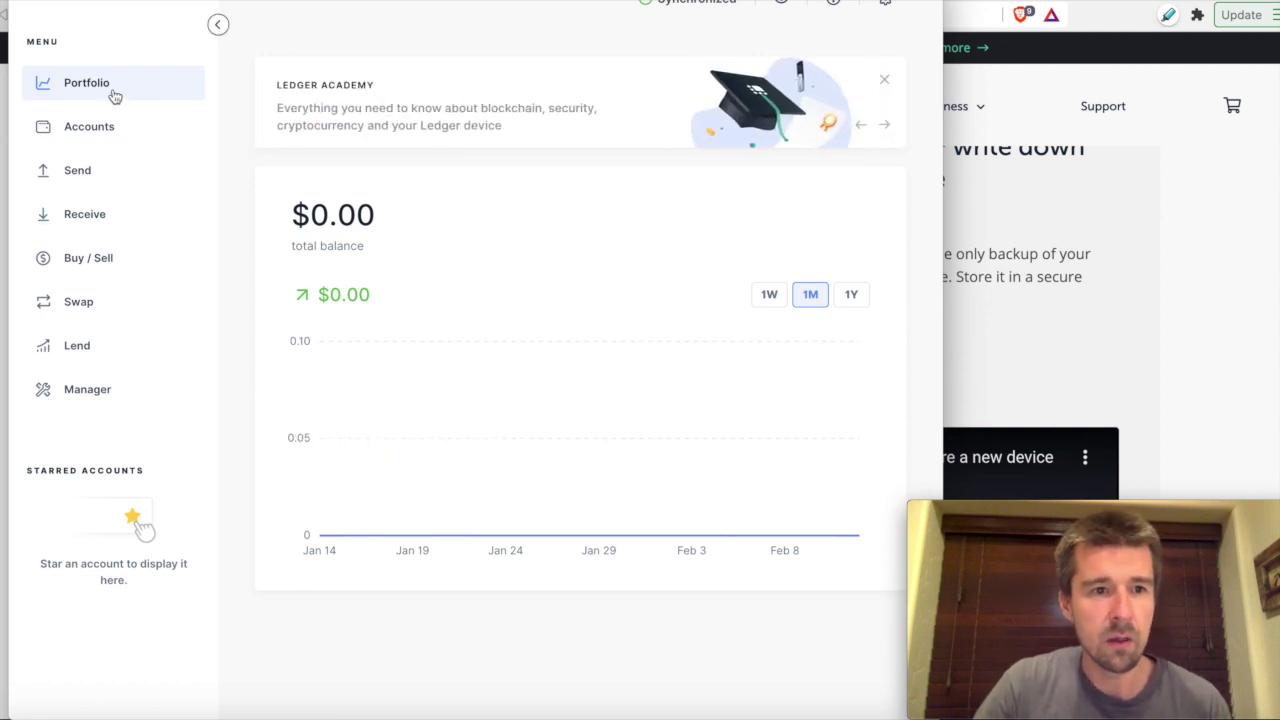
From Accounts, add an Ethereum (ETH) account named Ethereum 1
{"action": "left_click", "coordinate": [102, 136]}
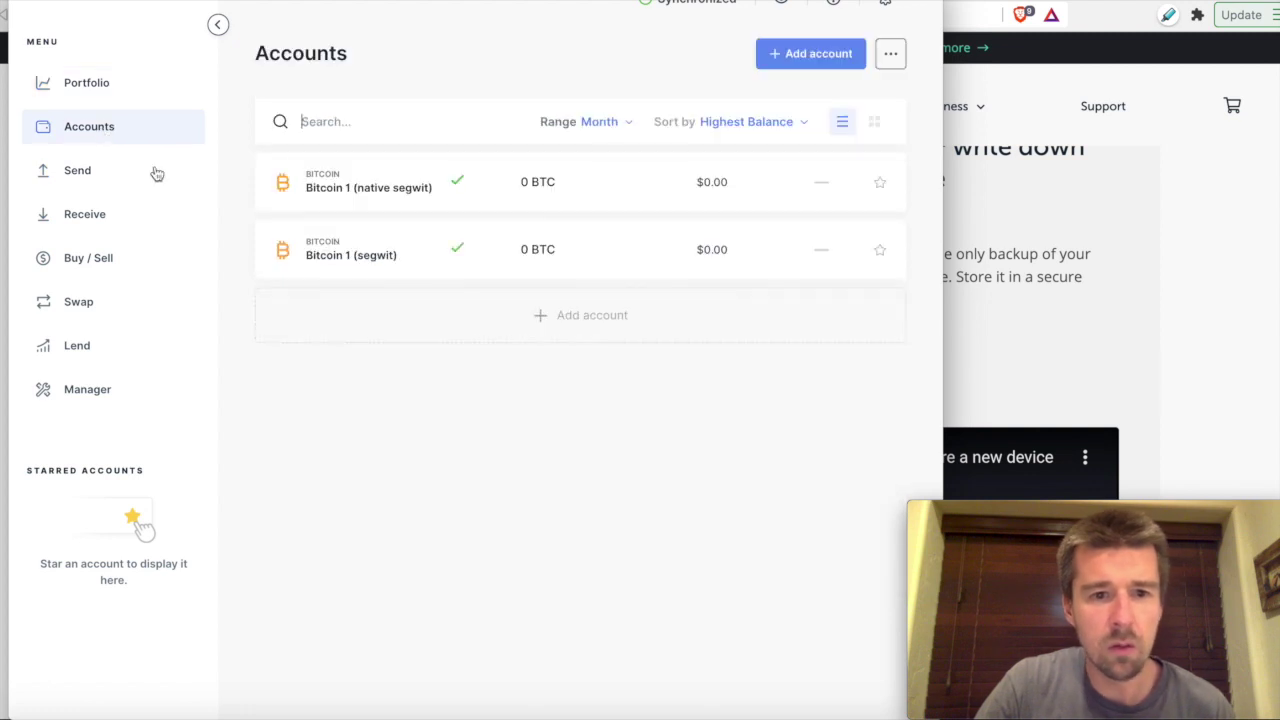
{"action": "left_click", "coordinate": [512, 332]}
{"action": "left_click", "coordinate": [446, 373]}
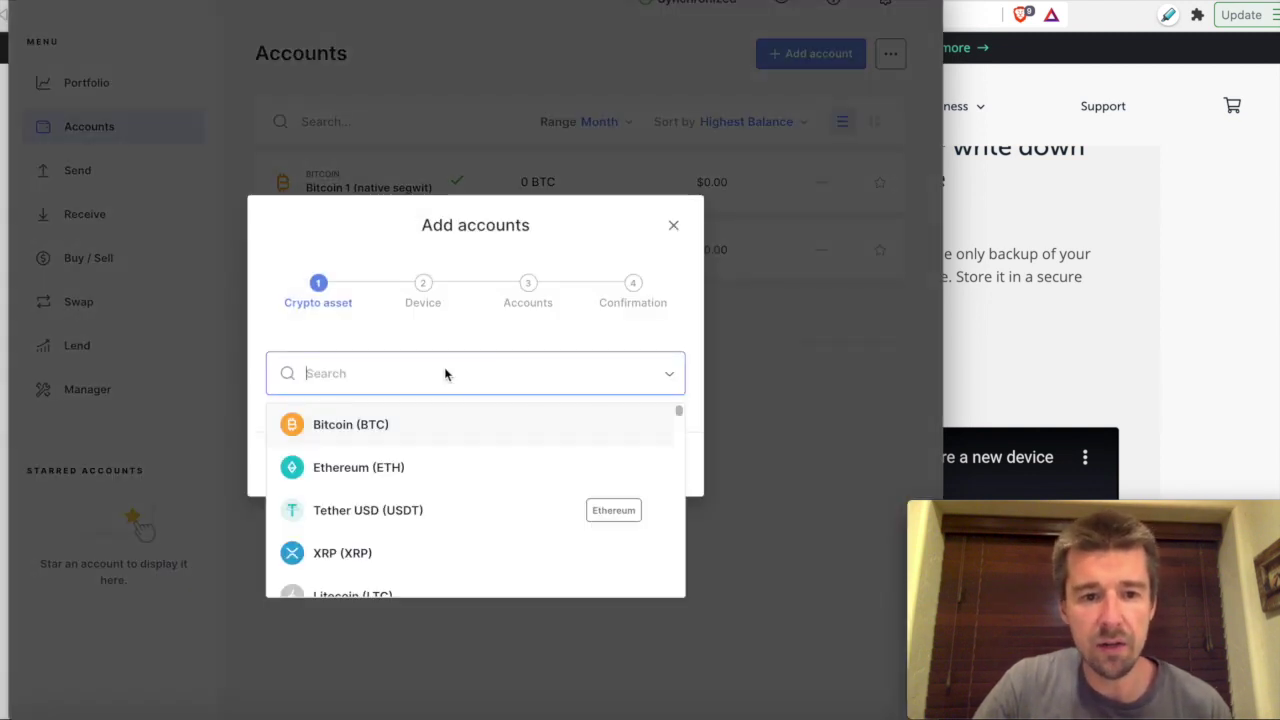
{"action": "left_click", "coordinate": [390, 467]}
{"action": "left_click", "coordinate": [610, 458]}
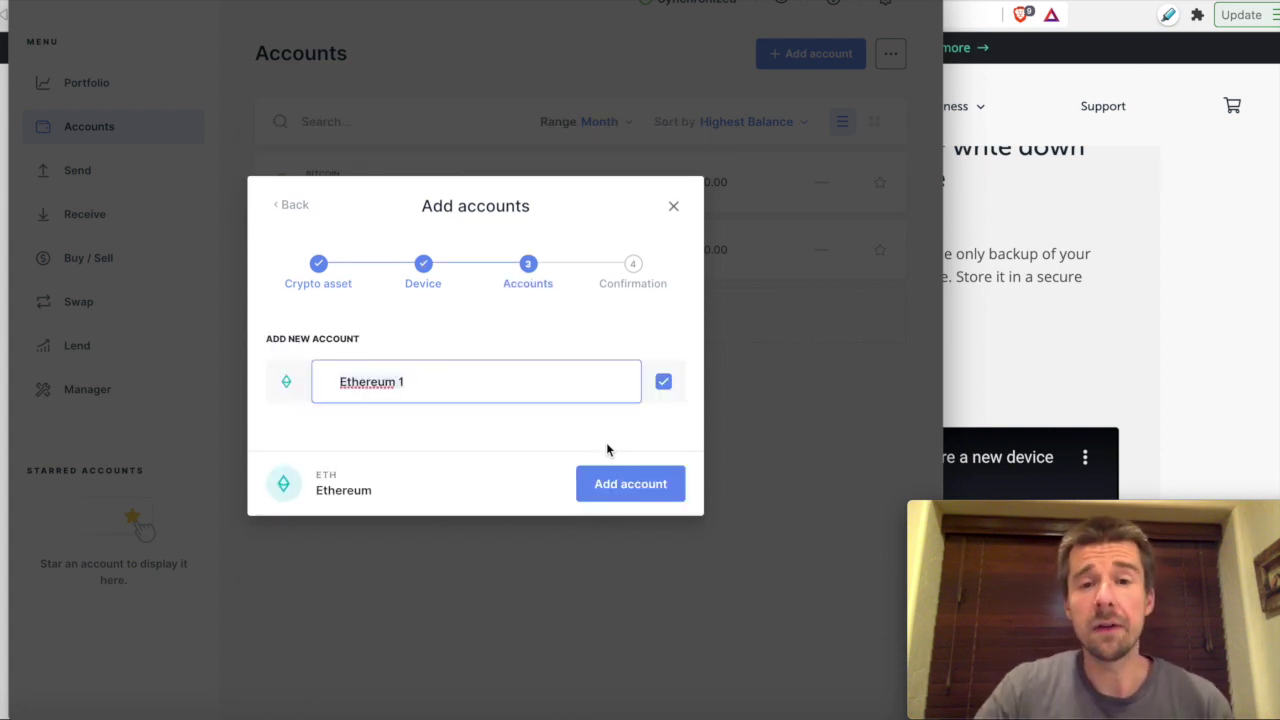
{"action": "left_click", "coordinate": [632, 489]}
{"action": "left_click", "coordinate": [651, 536]}
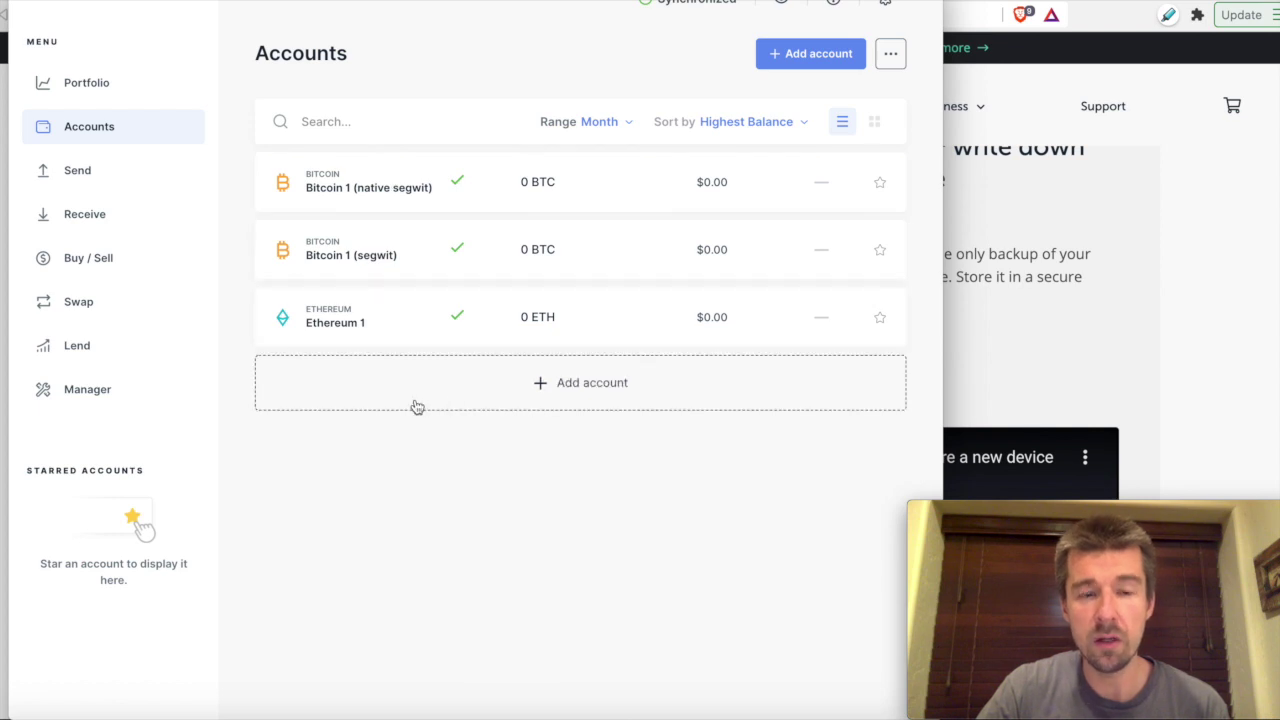
Reopen Add account, browse the asset list, and close it without adding anything
{"action": "left_click", "coordinate": [455, 410]}
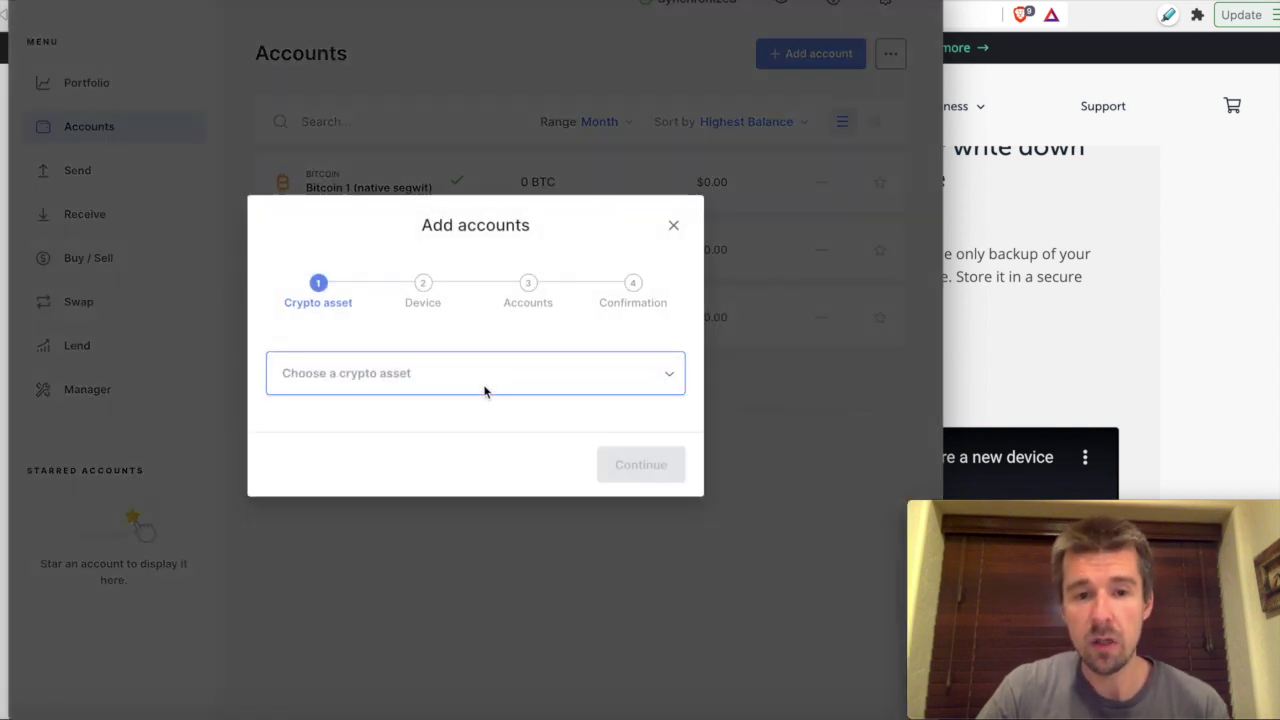
{"action": "left_click", "coordinate": [490, 382]}
{"action": "scroll", "coordinate": [494, 467], "scroll_direction": "down", "scroll_amount": 3}
{"action": "scroll", "coordinate": [494, 467], "scroll_direction": "up", "scroll_amount": 5}
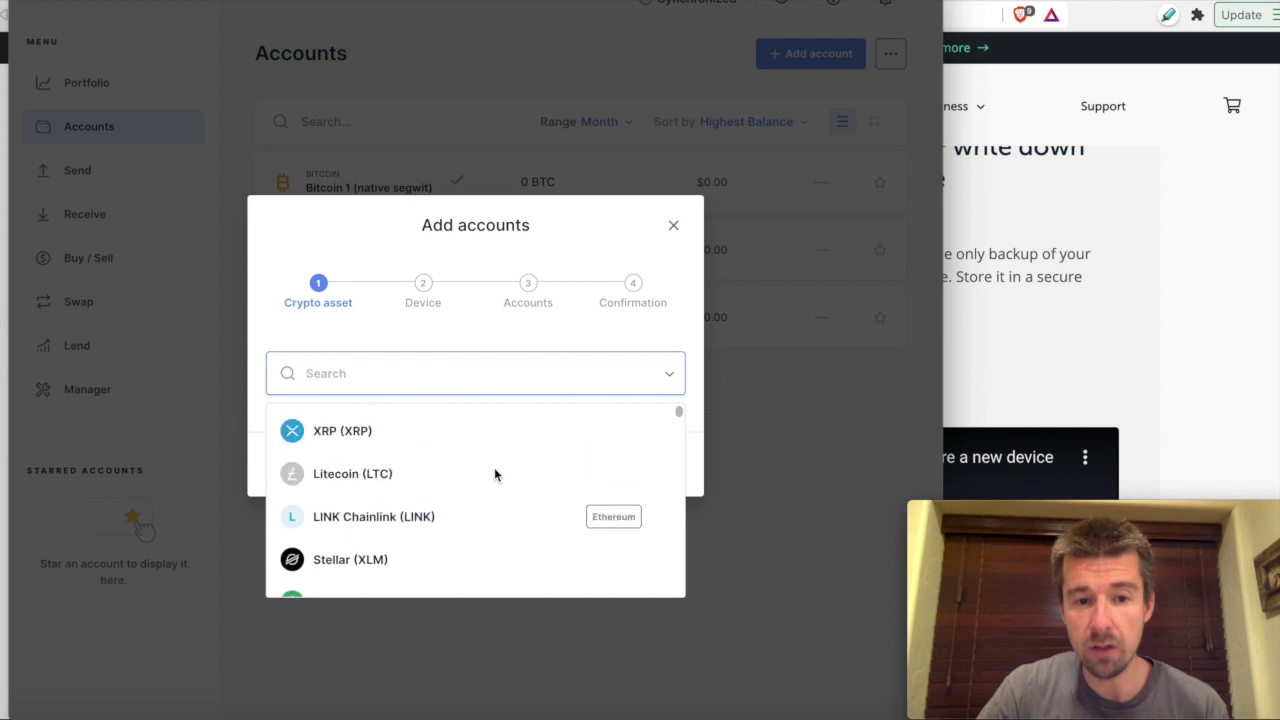
{"action": "left_click", "coordinate": [676, 228]}
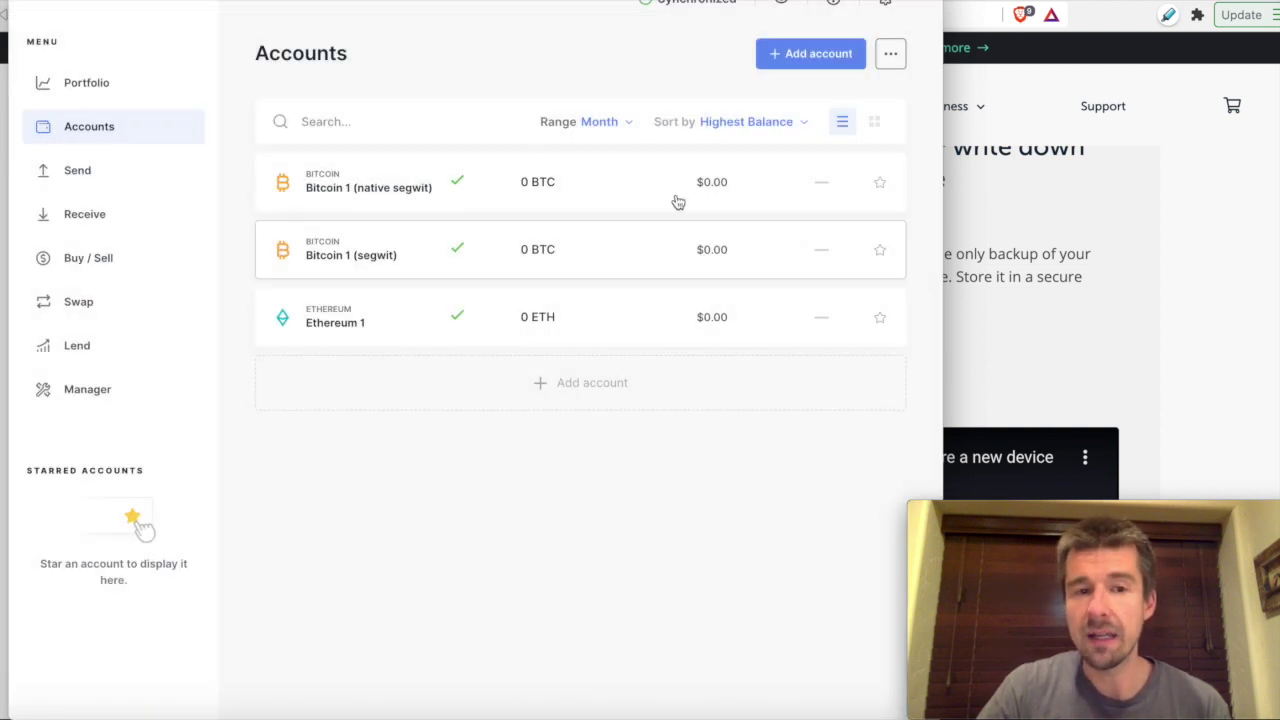